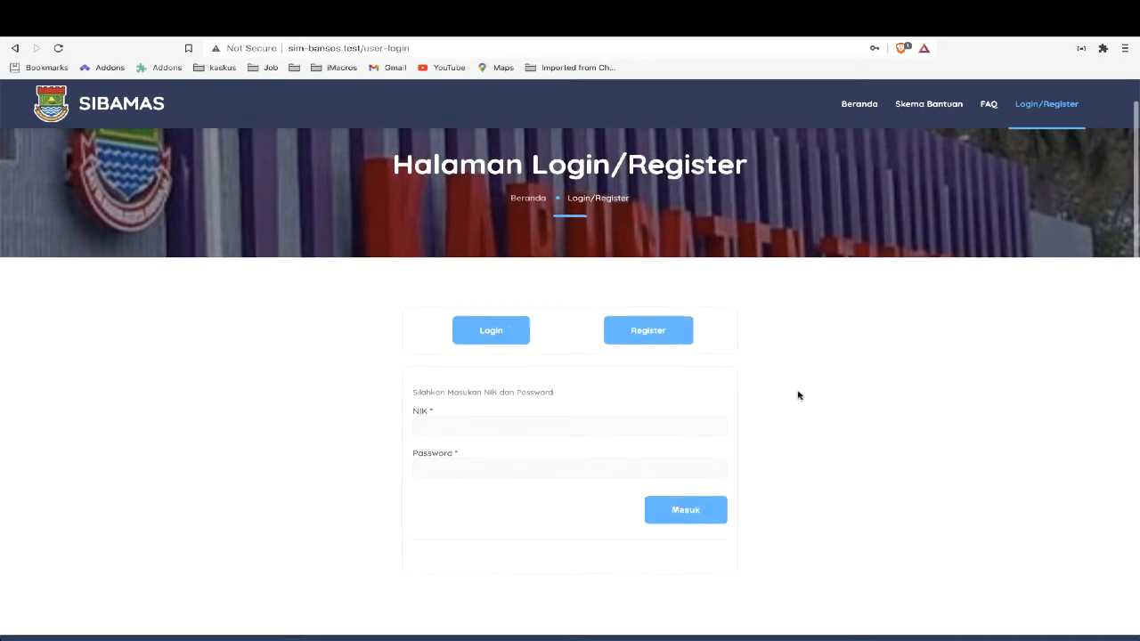
Open the account registration form on the Login/Register page
scroll(797, 395, down, 1)
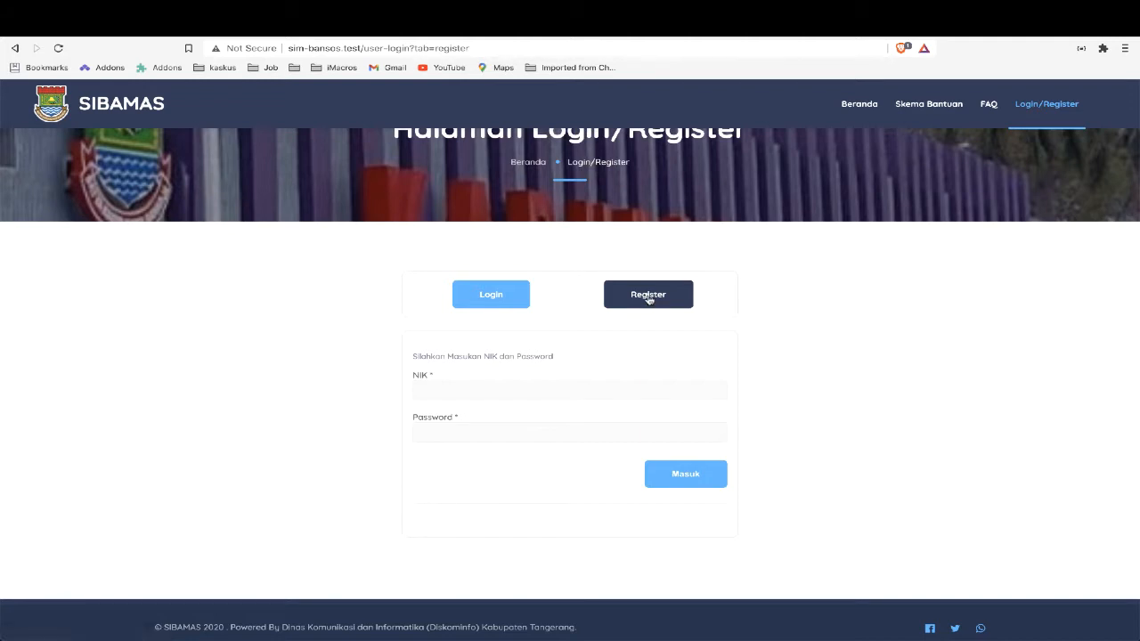
scroll(336, 473, down, 3)
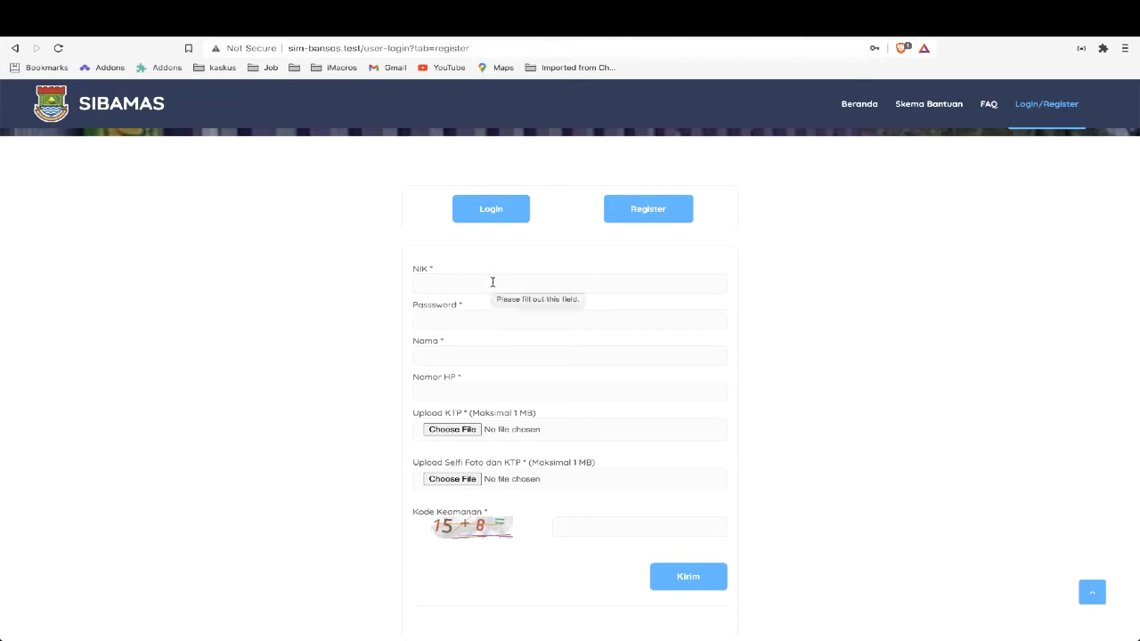
Fill in the registration form with the applicant's NIK, account password, name and phone number
click(493, 282)
click(478, 310)
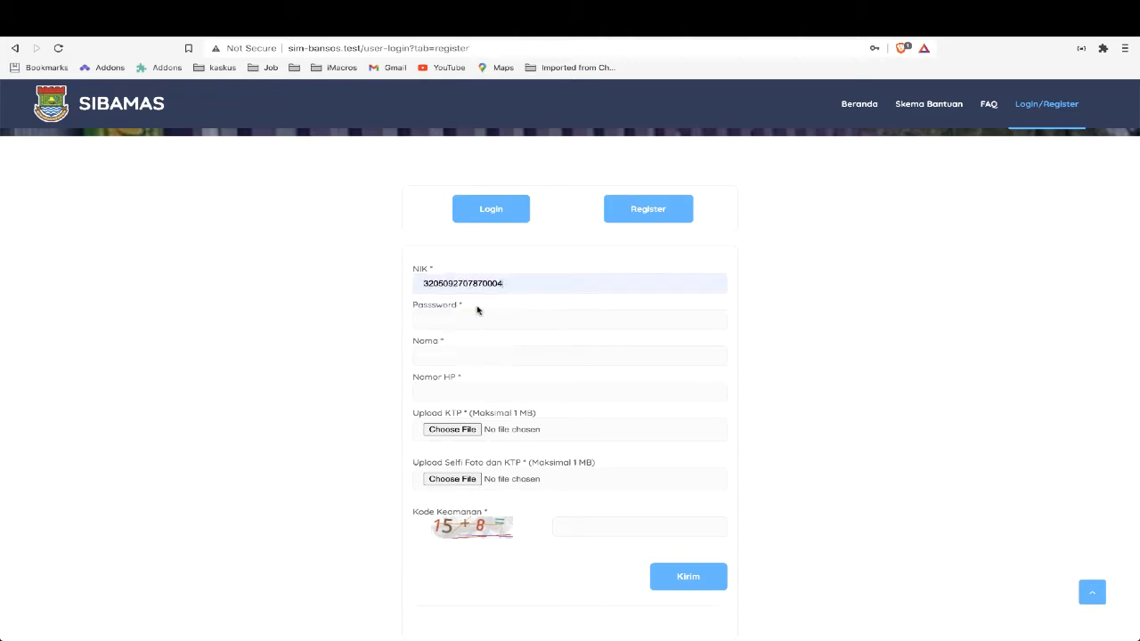
click(487, 316)
click(476, 348)
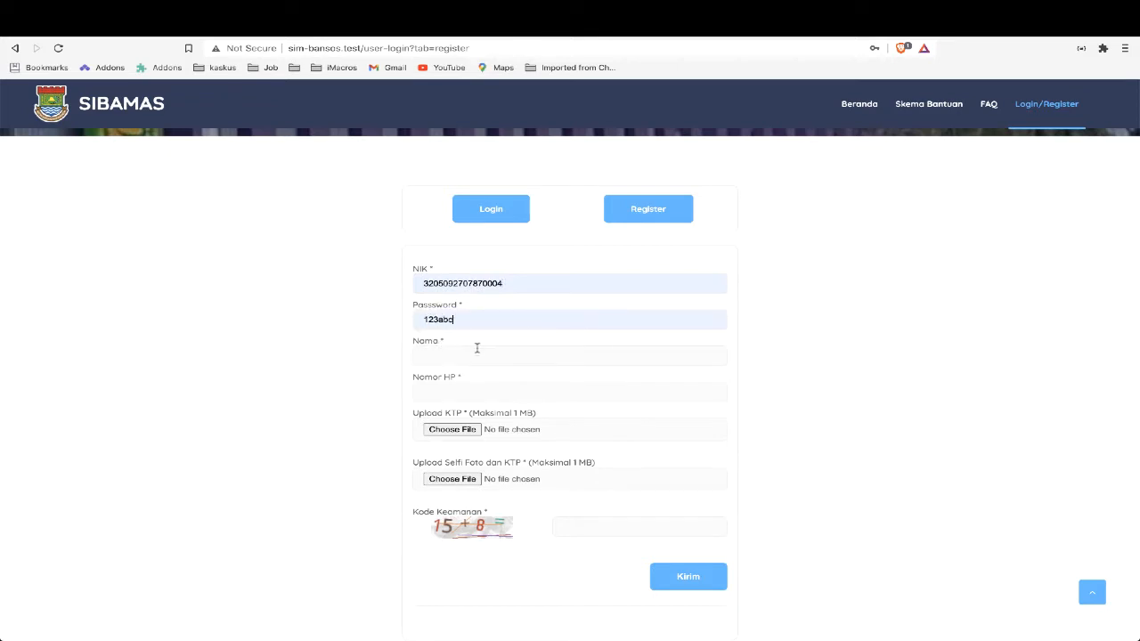
click(472, 353)
click(467, 381)
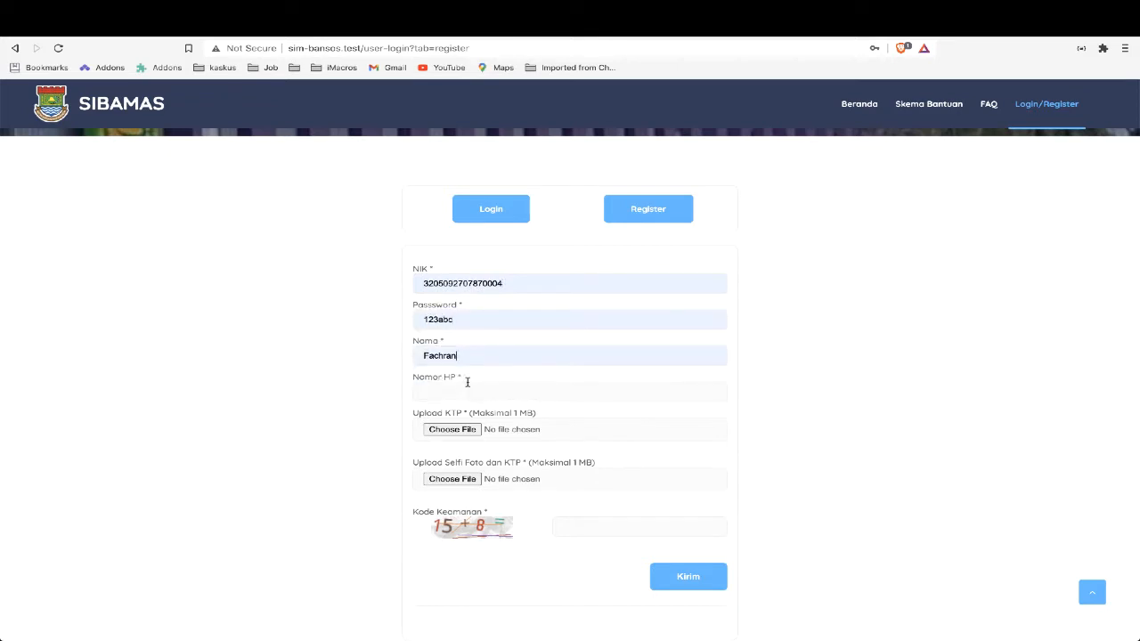
click(471, 392)
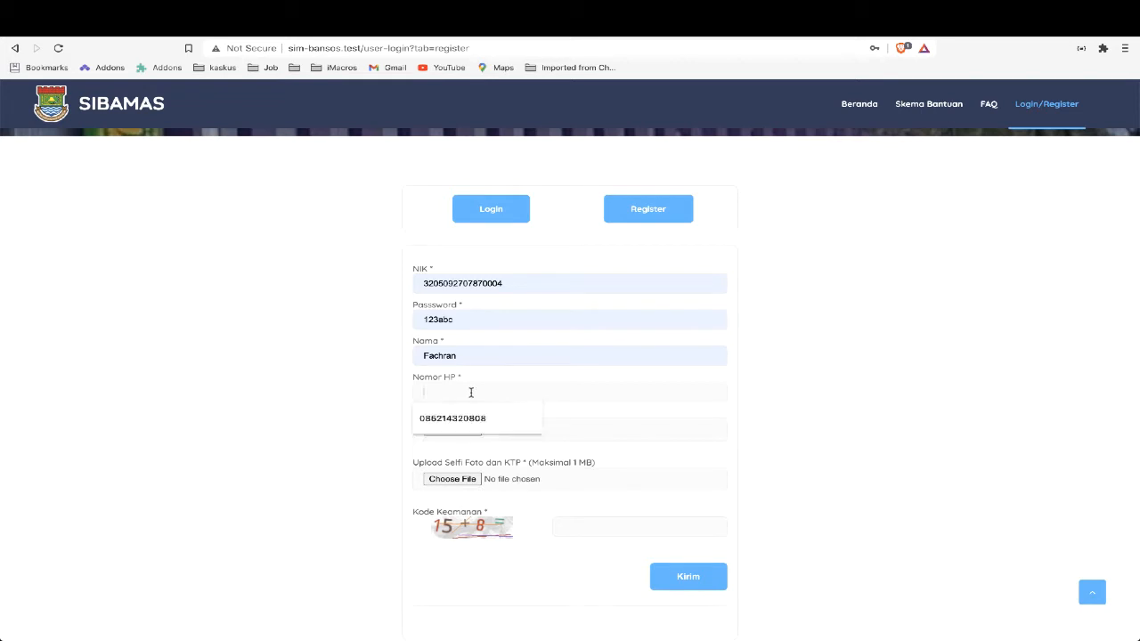
click(468, 416)
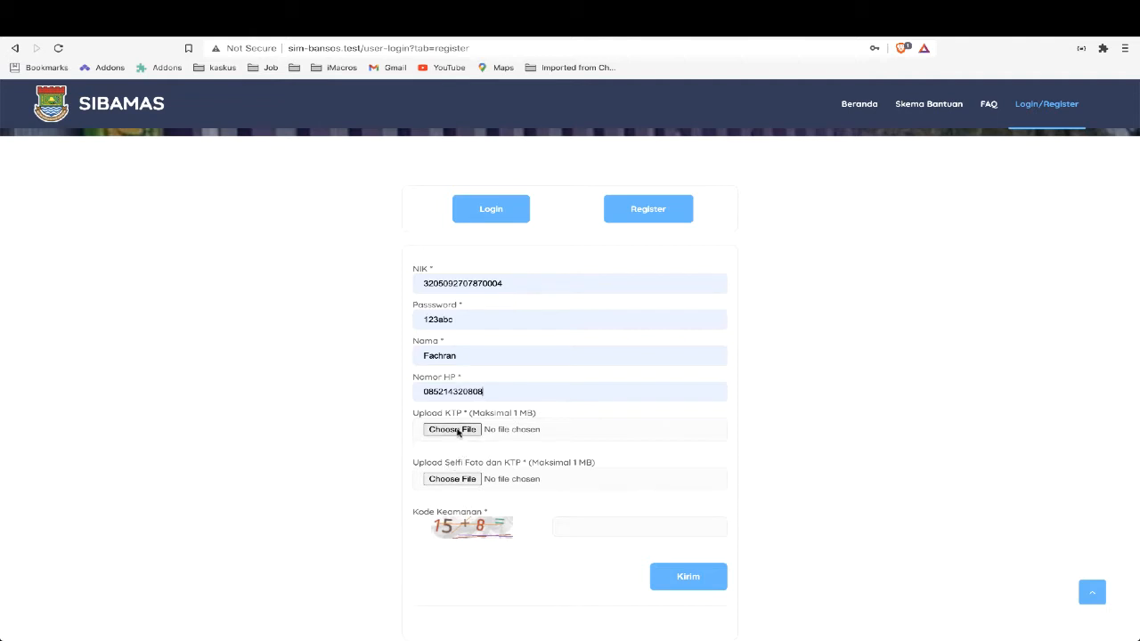
click(457, 430)
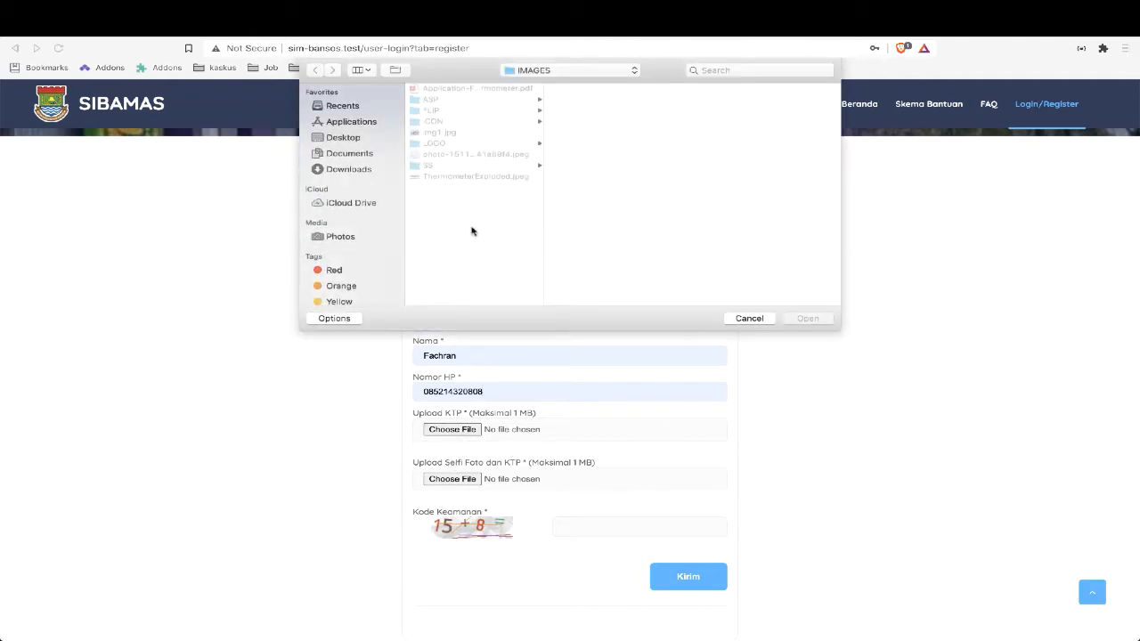
click(439, 133)
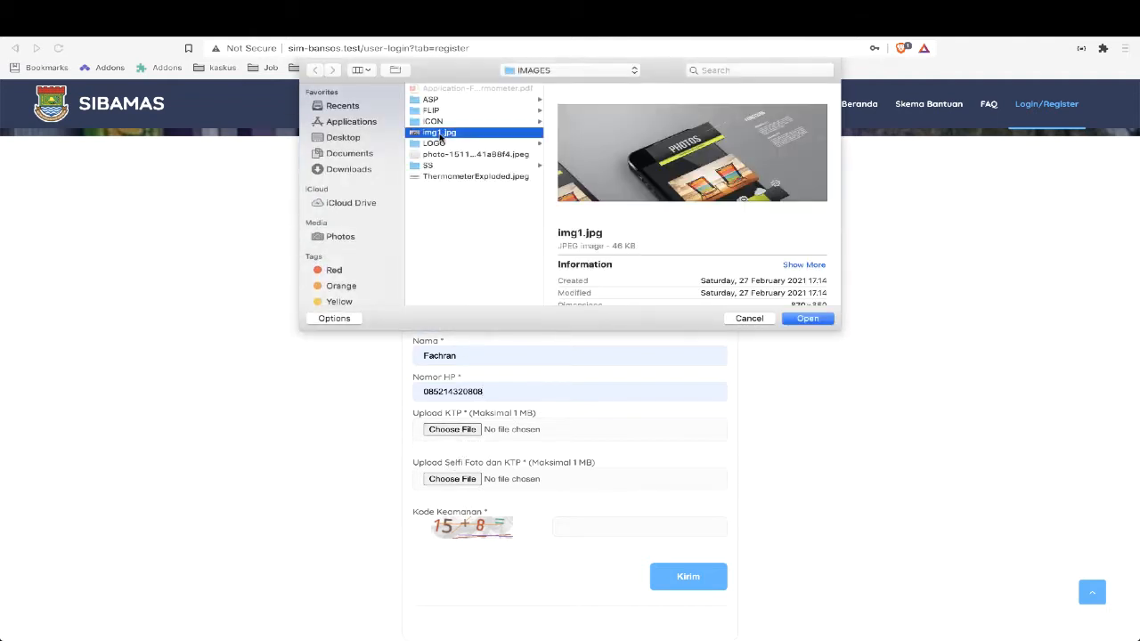
click(808, 318)
click(463, 584)
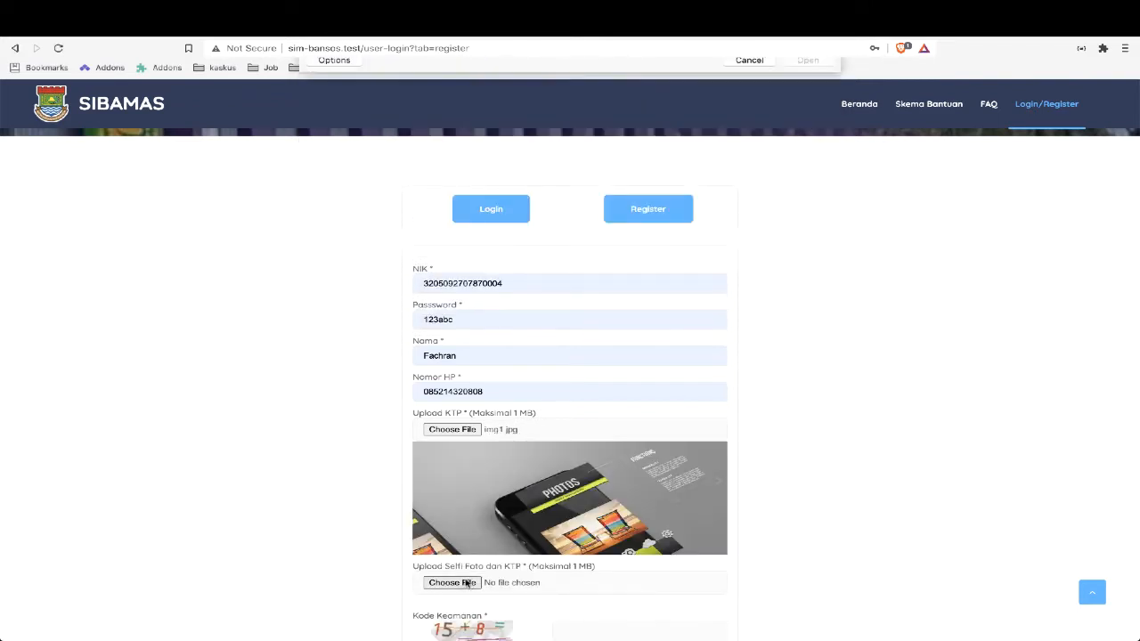
click(473, 154)
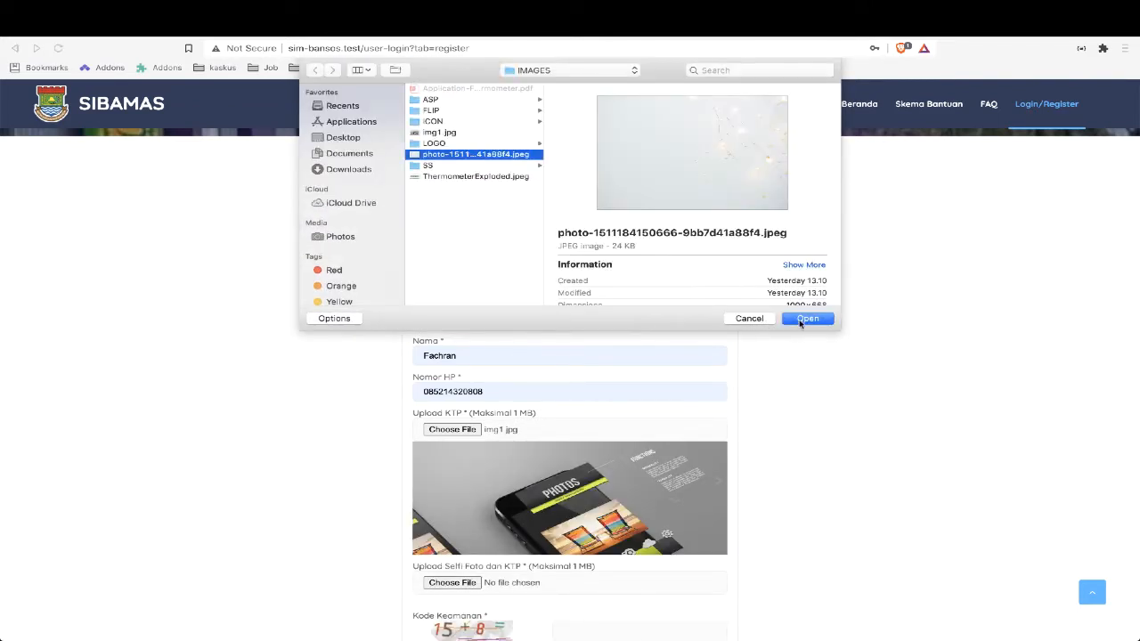
click(806, 318)
Enter the security code answer in Kode Keamanan and try to submit the registration
scroll(875, 404, down, 5)
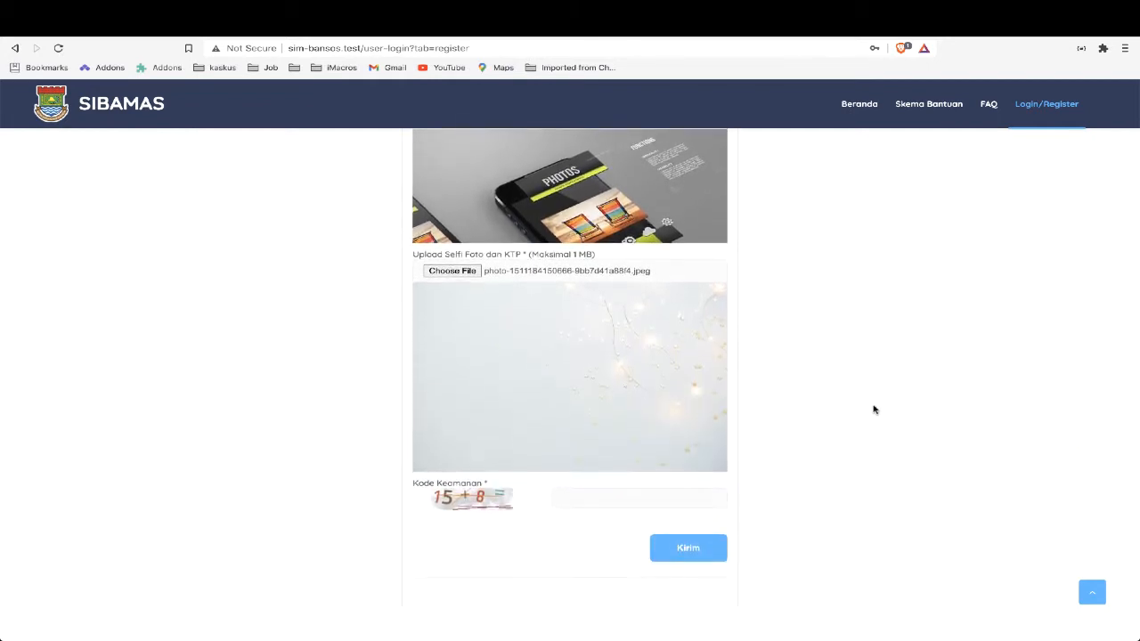
click(656, 499)
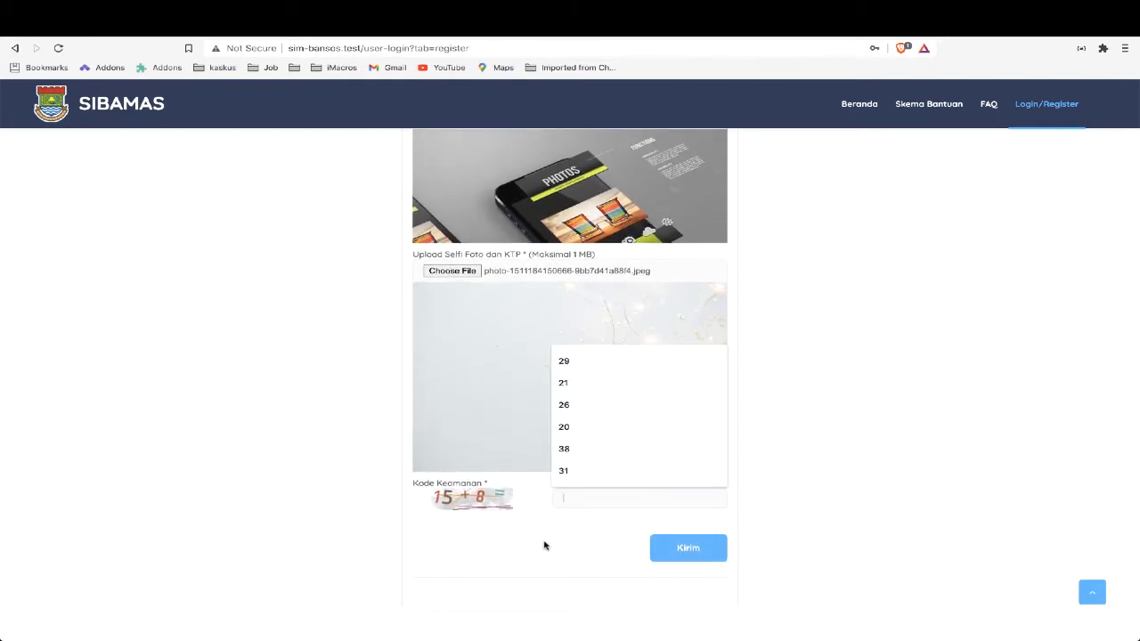
text(23)
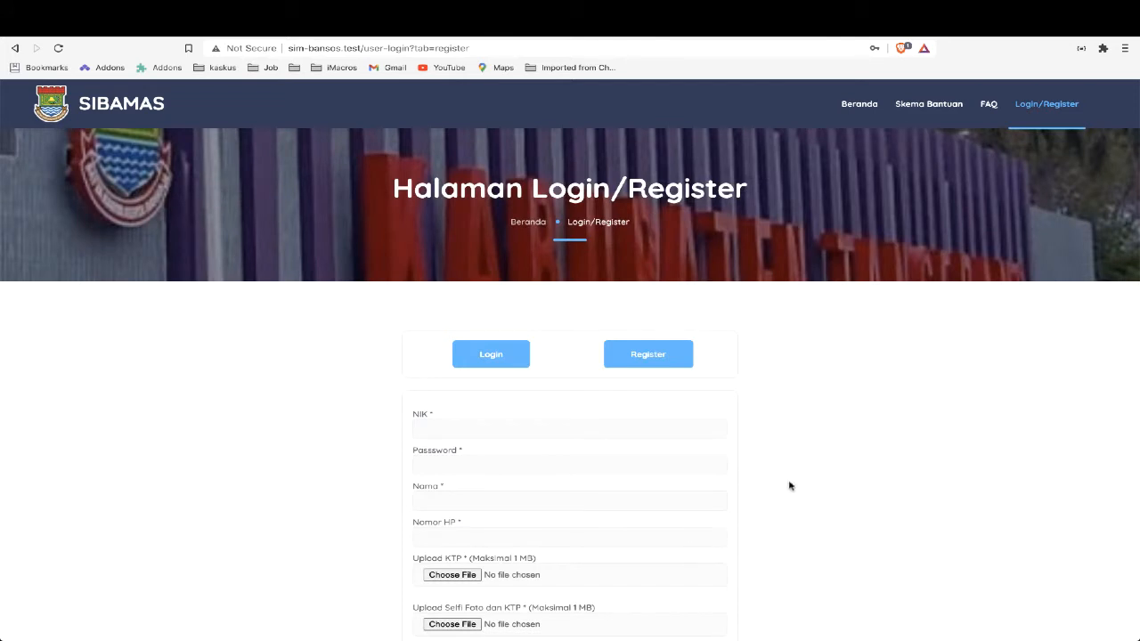
Fill in the cleared registration form again with the NIK, account password, name and phone number
scroll(795, 484, down, 3)
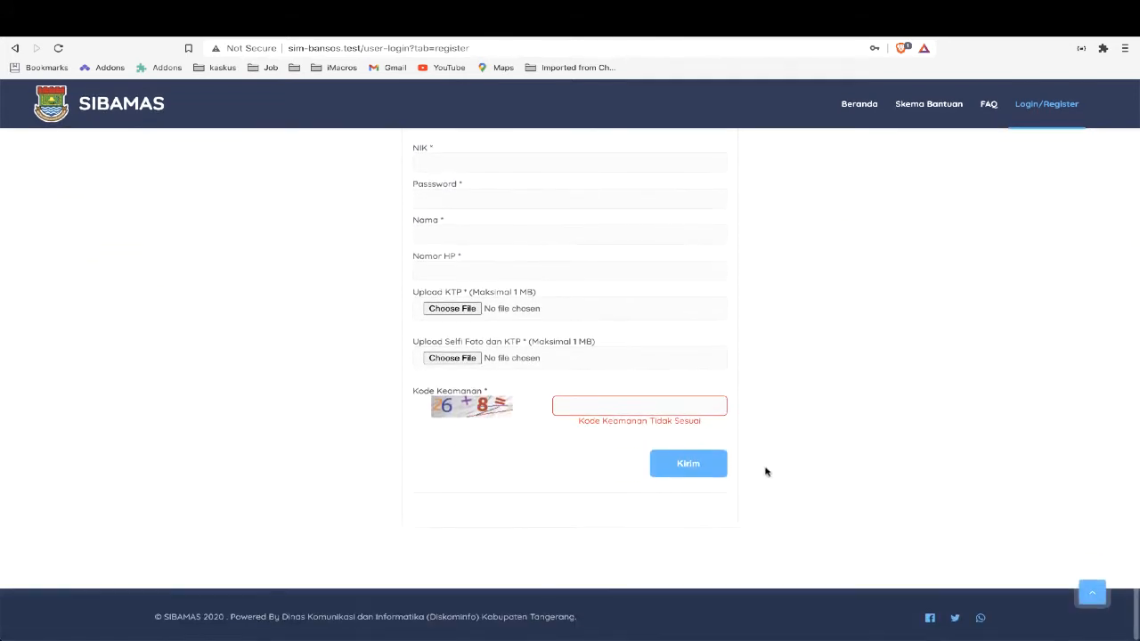
scroll(645, 442, up, 2)
click(565, 282)
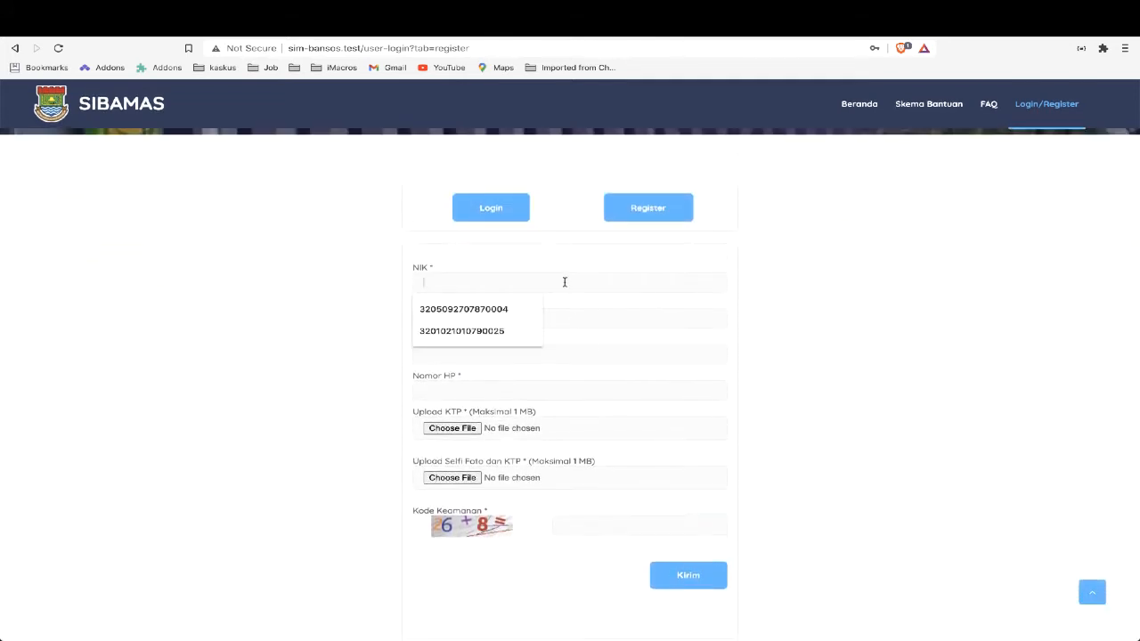
click(509, 310)
click(506, 318)
click(501, 336)
click(496, 353)
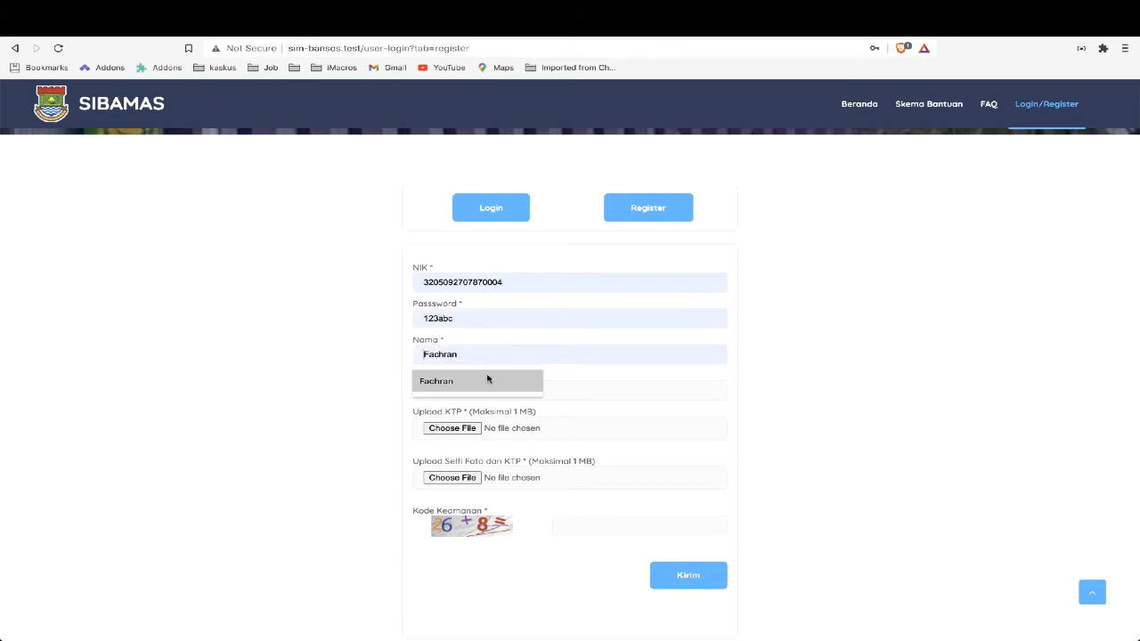
click(490, 377)
click(482, 385)
click(458, 417)
click(464, 428)
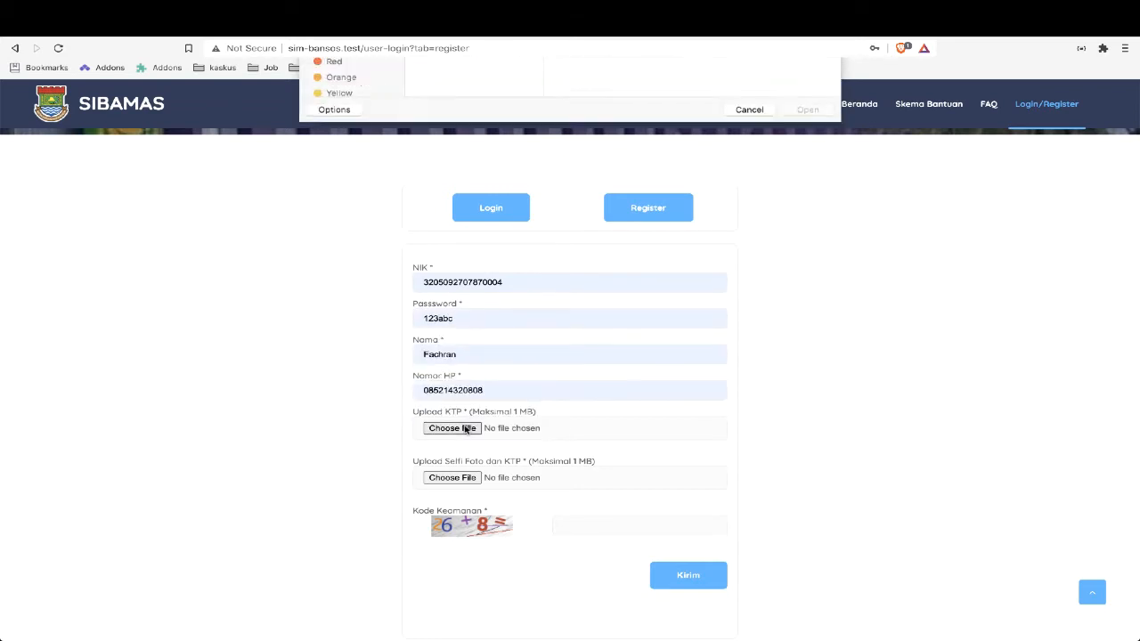
double_click(445, 132)
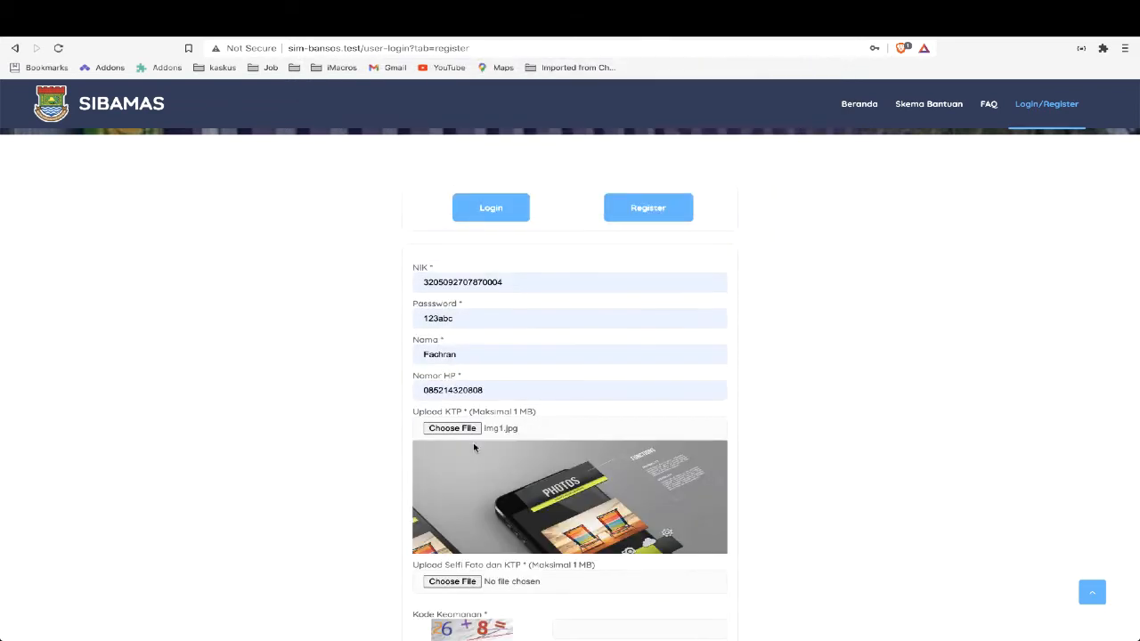
scroll(466, 517, down, 3)
scroll(466, 516, down, 2)
click(449, 366)
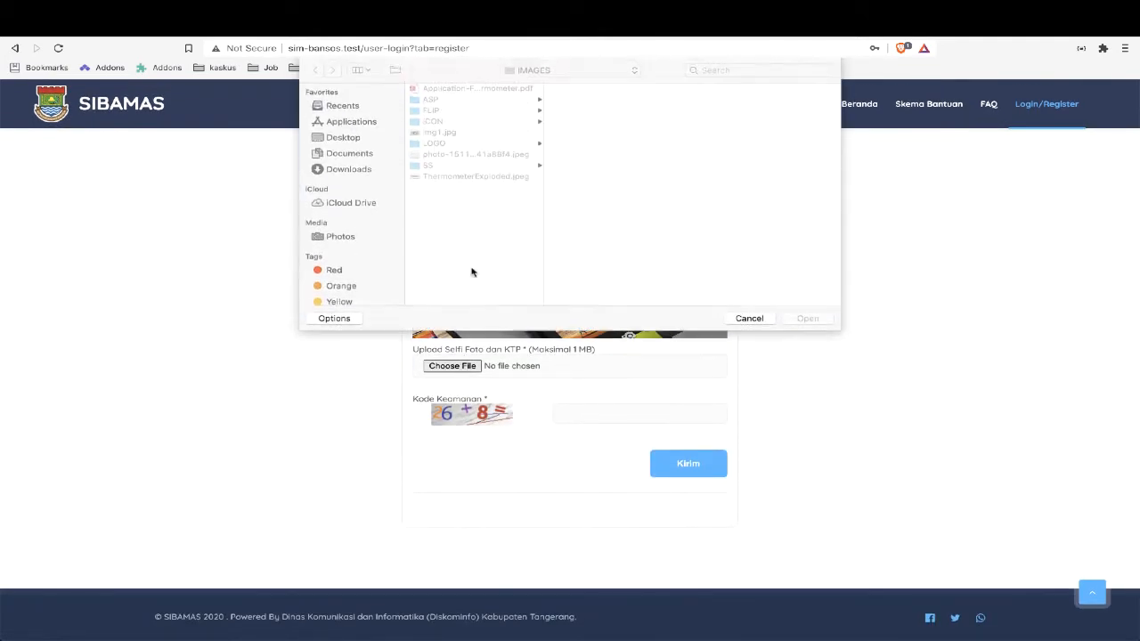
double_click(456, 154)
Answer the new Kode Keamanan sum and submit the registration form
scroll(497, 428, down, 3)
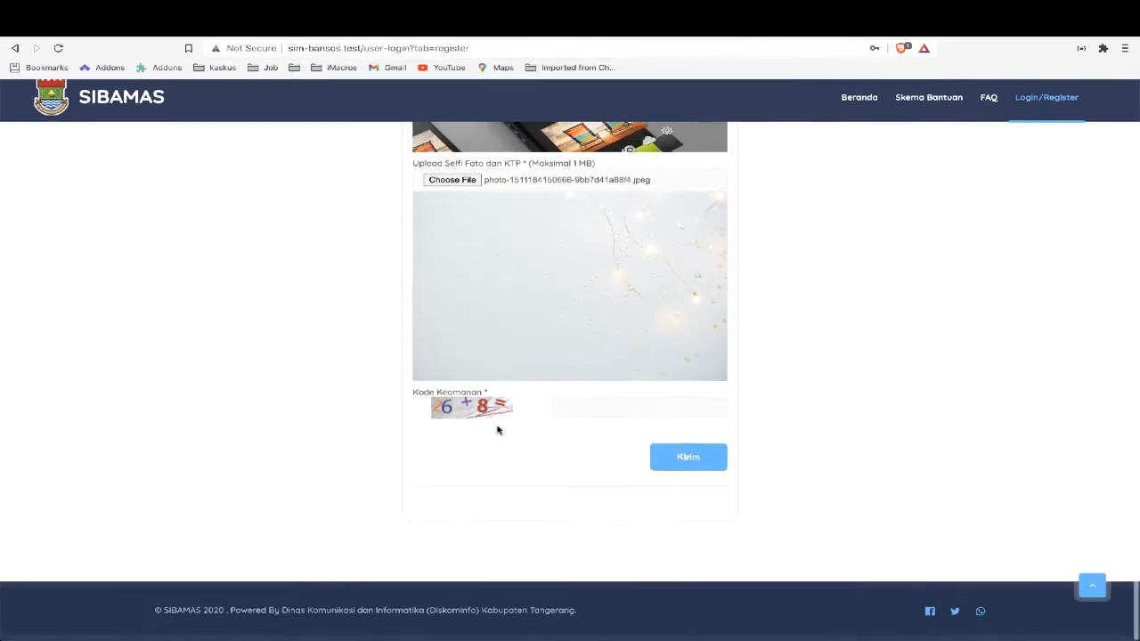
click(583, 416)
text(34)
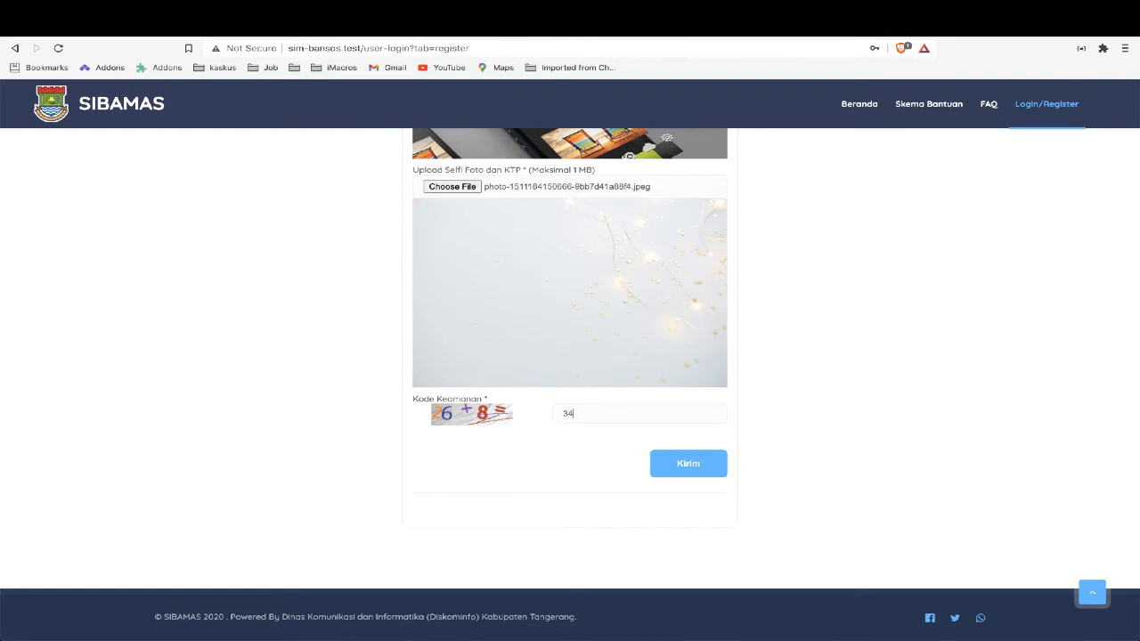
click(679, 462)
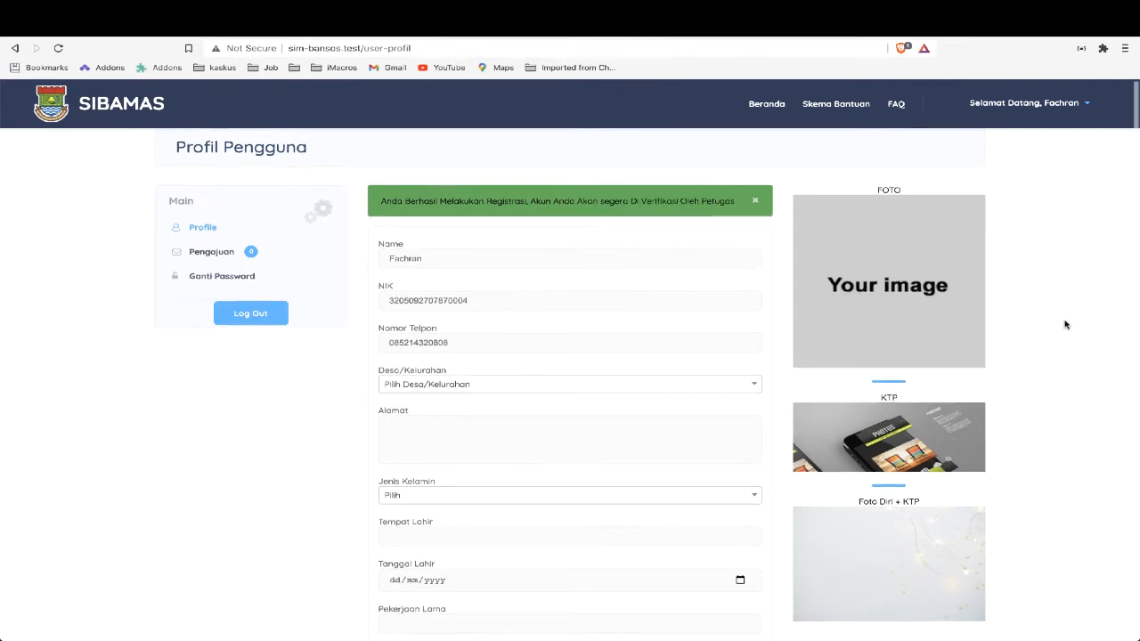
Review the user profile form and search its Desa/Kelurahan options for "tig"
scroll(1065, 324, down, 1)
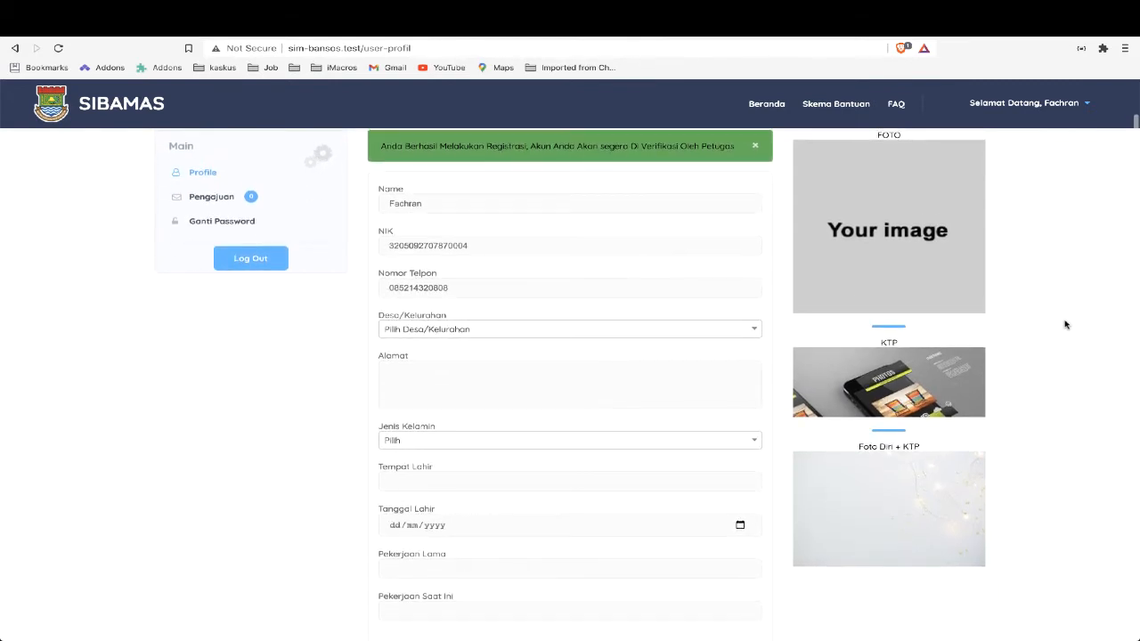
scroll(1065, 324, down, 3)
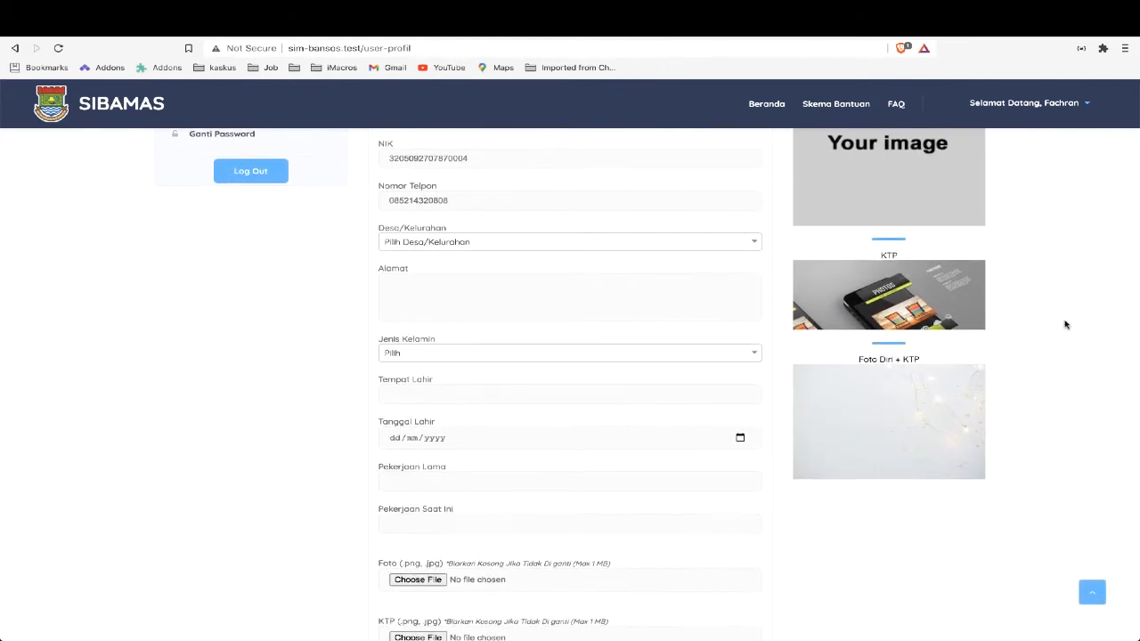
scroll(1065, 324, down, 2)
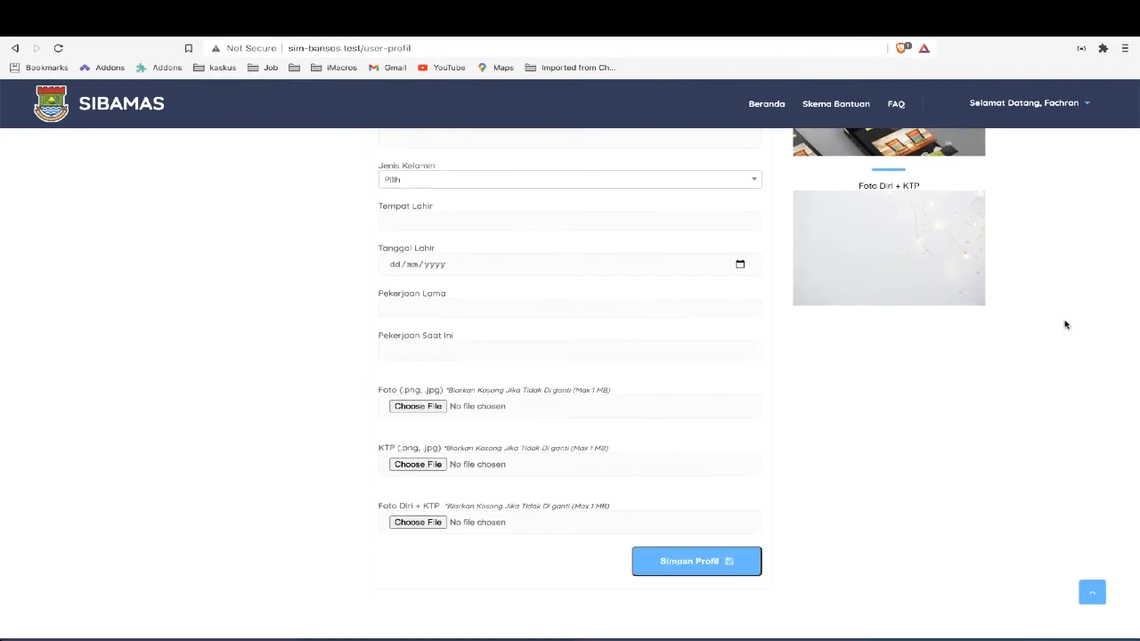
scroll(1065, 324, up, 5)
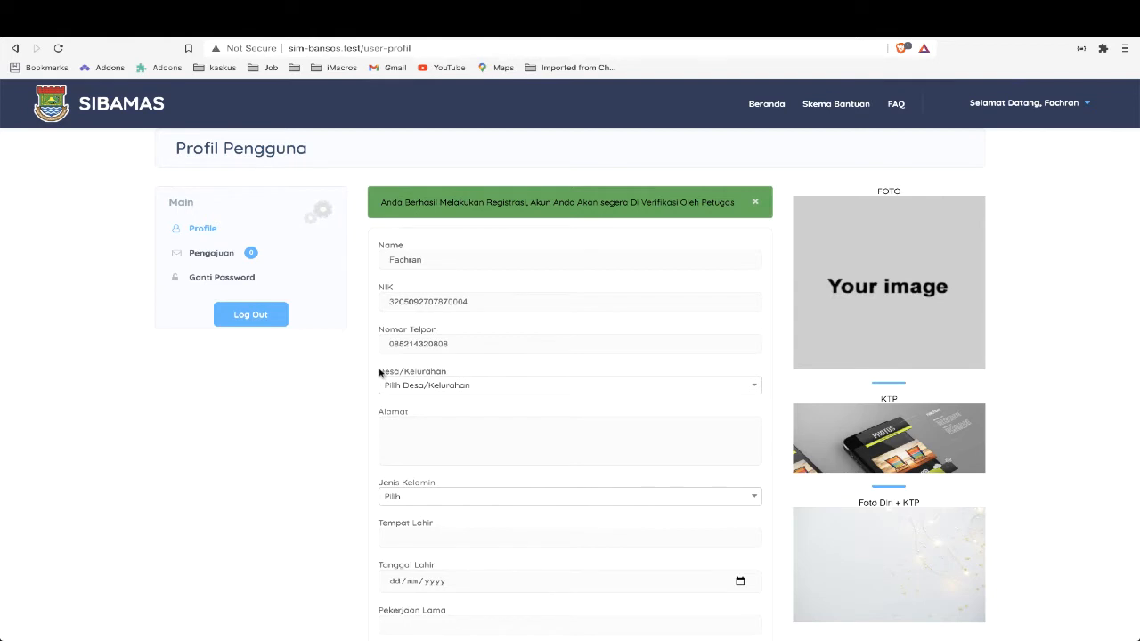
click(433, 387)
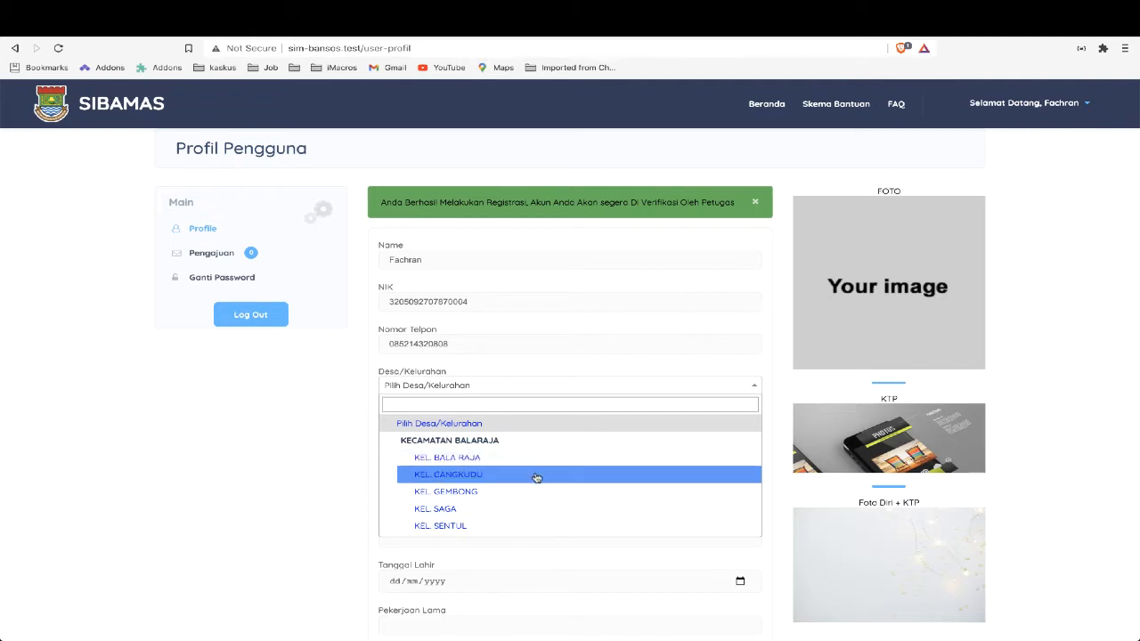
scroll(536, 478, down, 4)
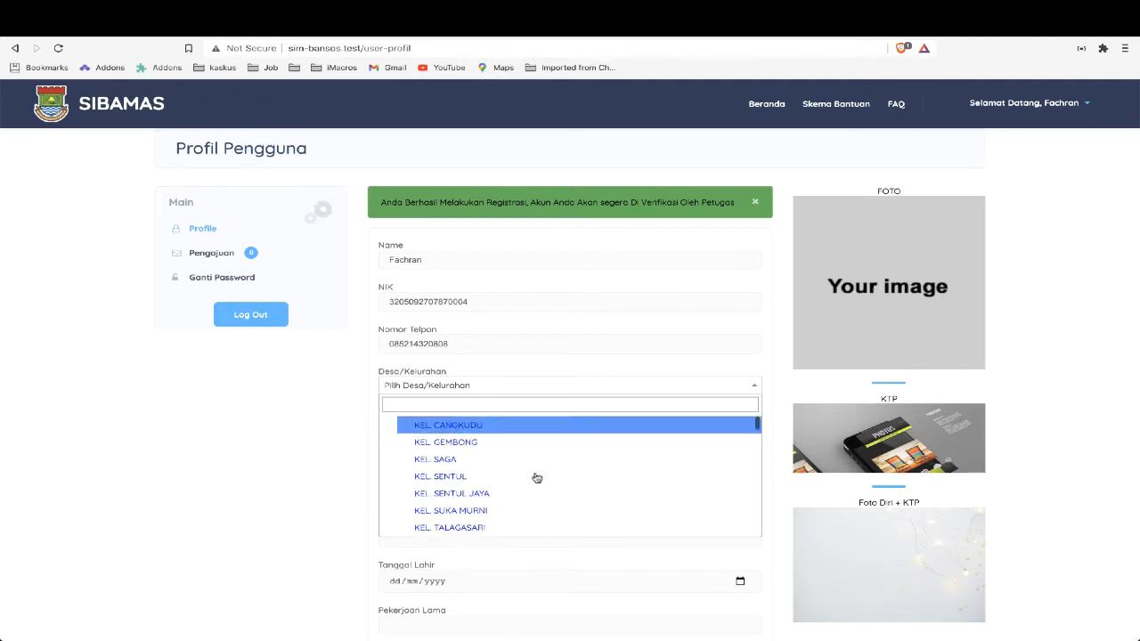
scroll(536, 478, down, 3)
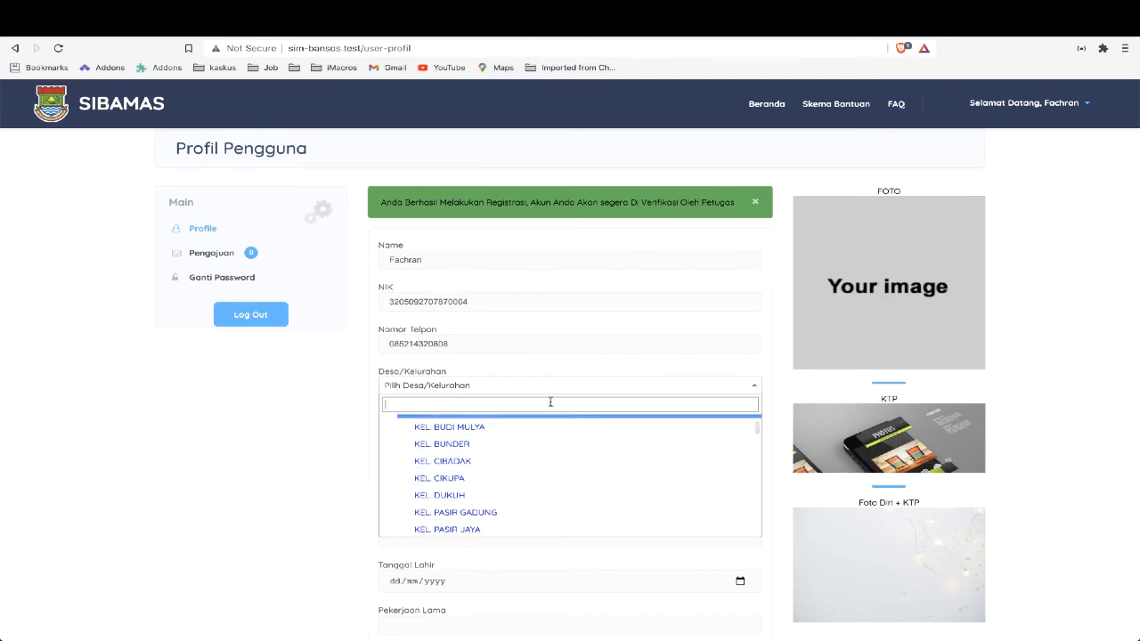
scroll(548, 436, up, 1)
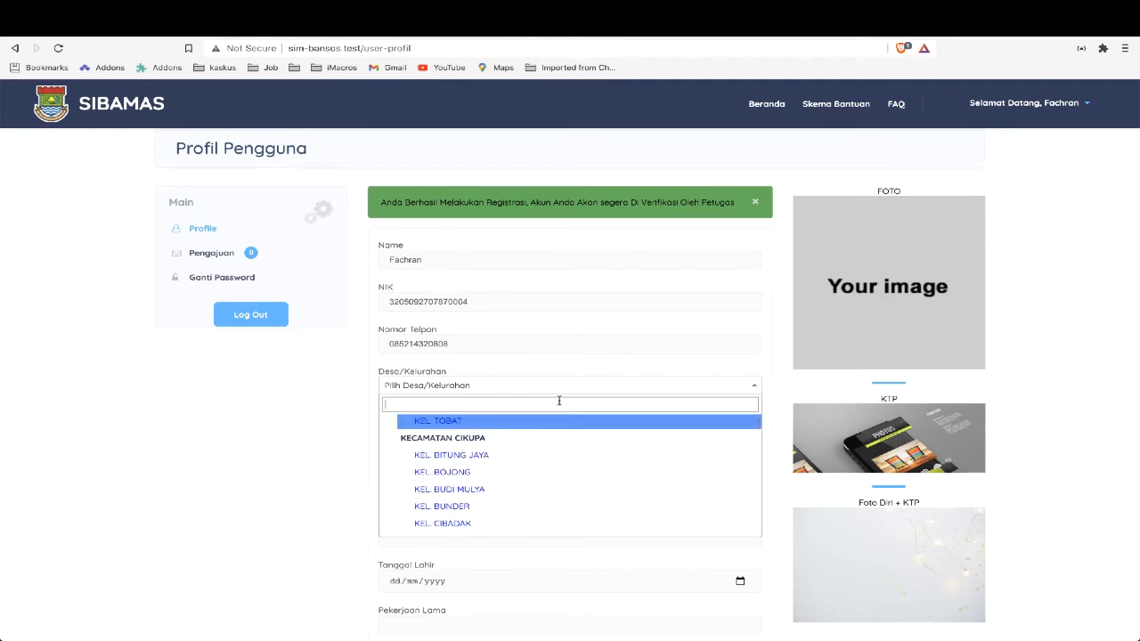
text(tig)
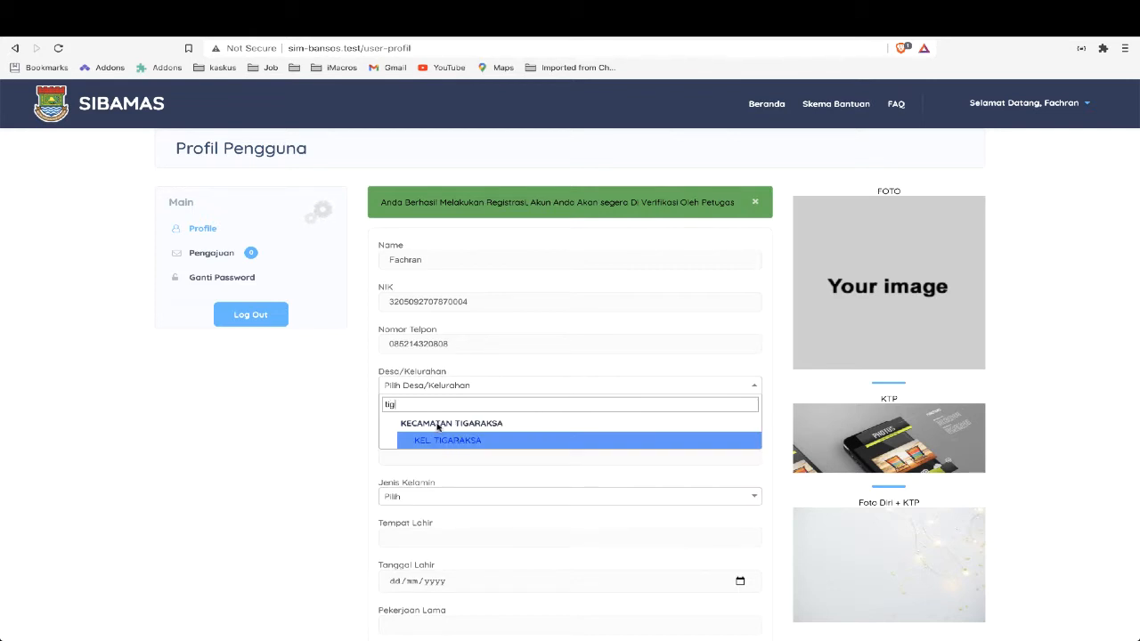
Clear the Desa/Kelurahan search and select KEL. TALAGASARI under Kecamatan Balaraja
key(BackSpace)
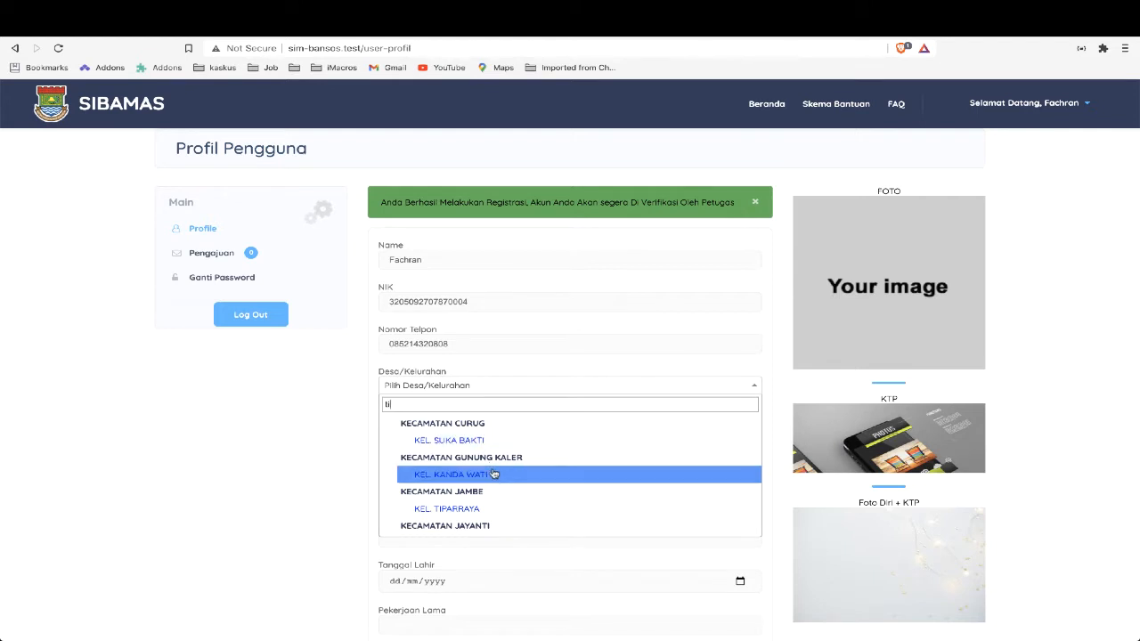
scroll(492, 472, down, 1)
key(BackSpace)
key(BackSpace)
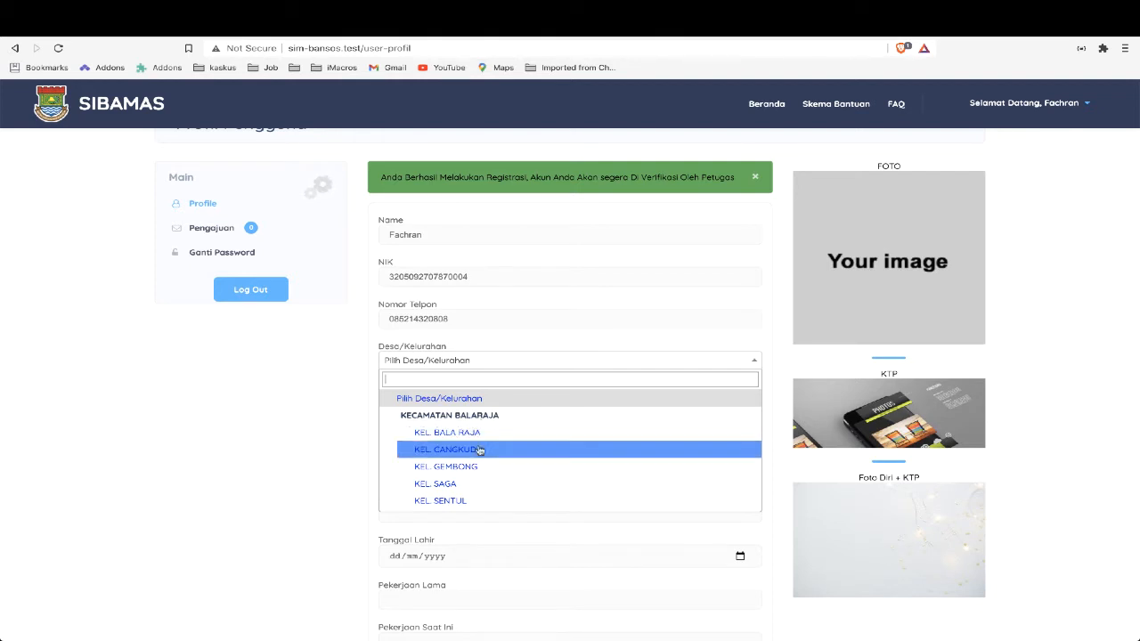
scroll(478, 459, down, 1)
scroll(479, 460, down, 2)
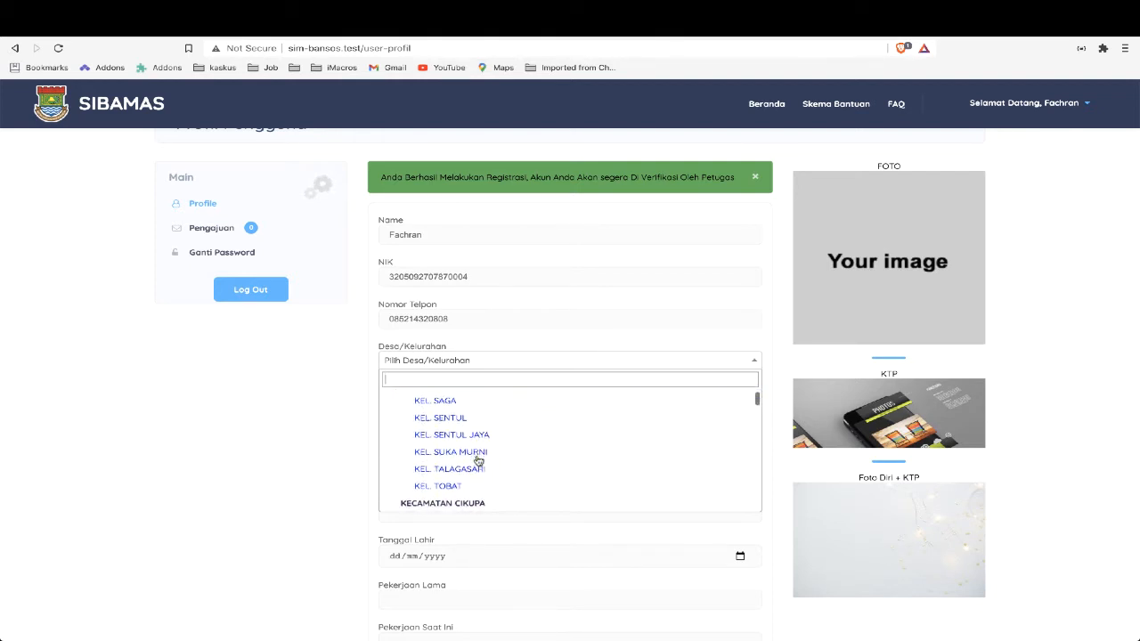
click(476, 457)
Enter "alamat" as the Alamat and set Jenis Kelamin to Laki-Laki
click(492, 410)
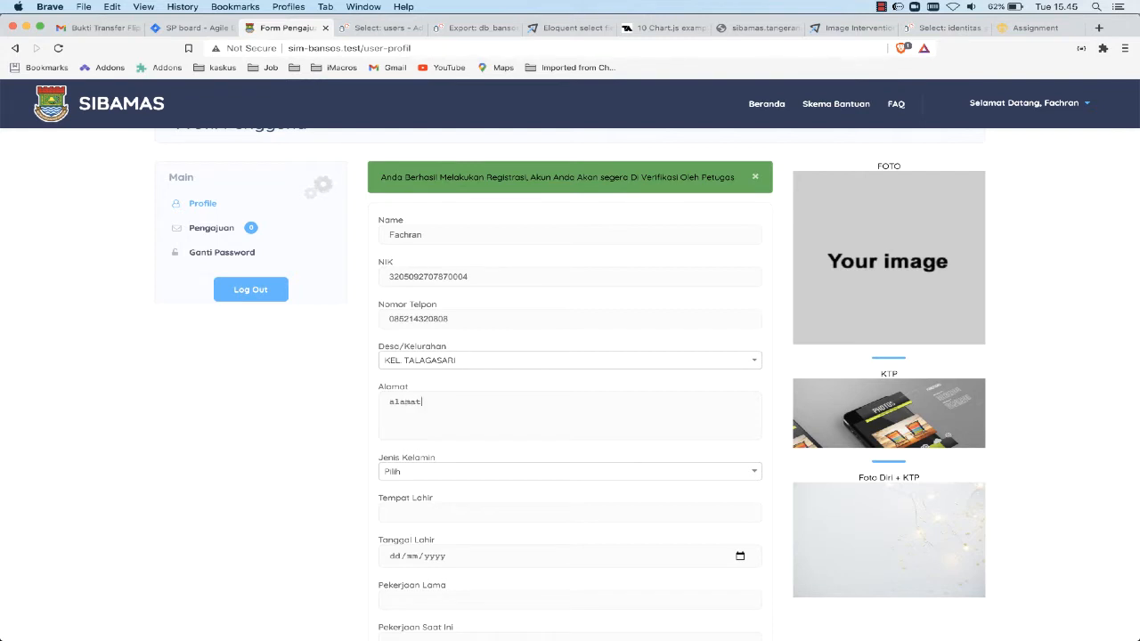
click(473, 473)
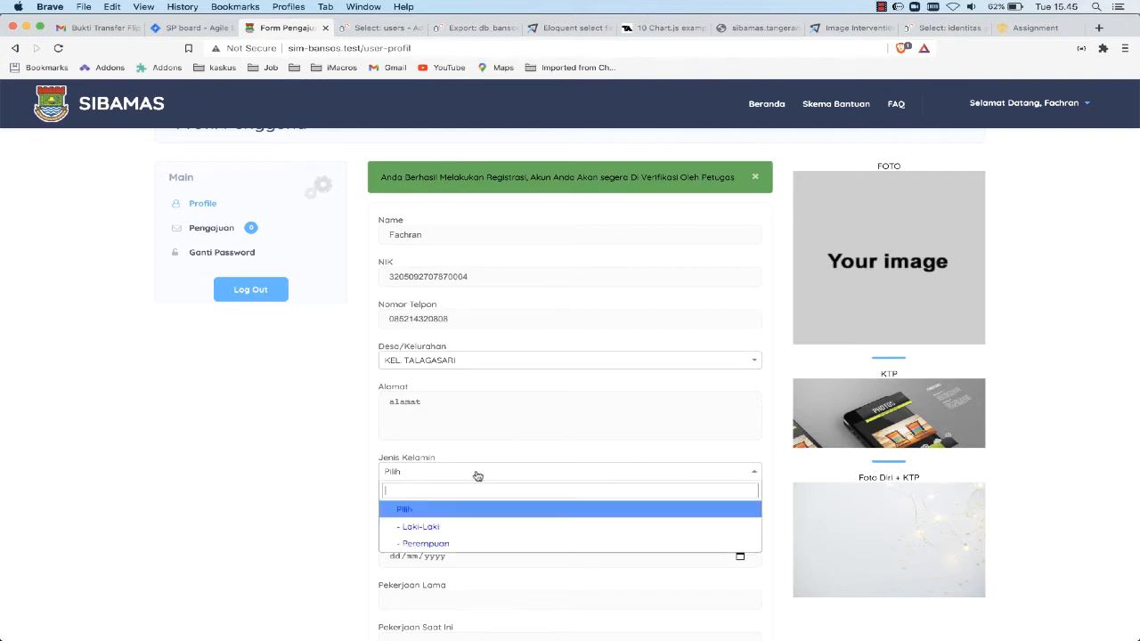
click(464, 527)
Enter "garut" as Tempat Lahir and fill in the date of birth under Tanggal Lahir
scroll(465, 526, down, 3)
click(477, 384)
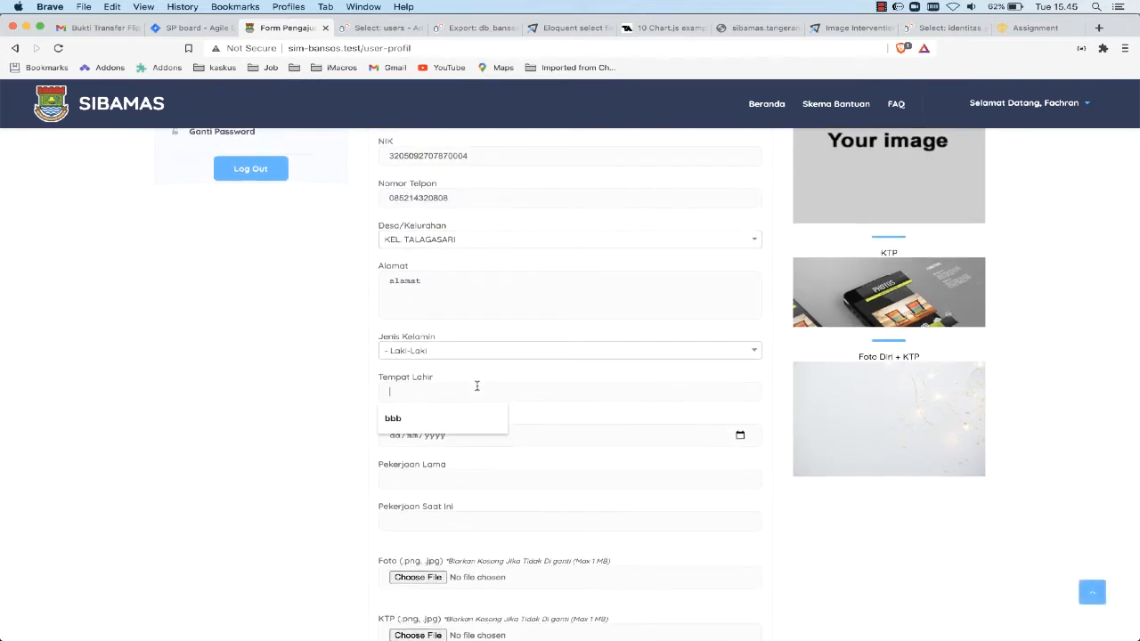
scroll(476, 384, down, 2)
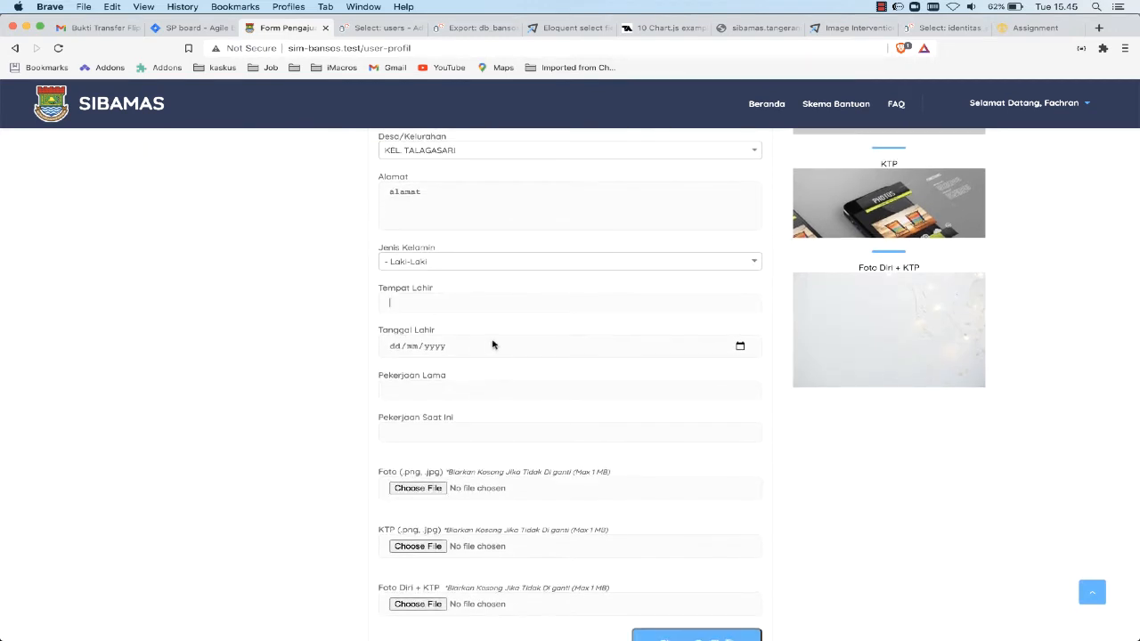
text(garut)
click(398, 349)
text(27/07/1987)
Enter "Karyawan" as Pekerjaan Lama and "Pedagang" as Pekerjaan Saat Ini
click(397, 391)
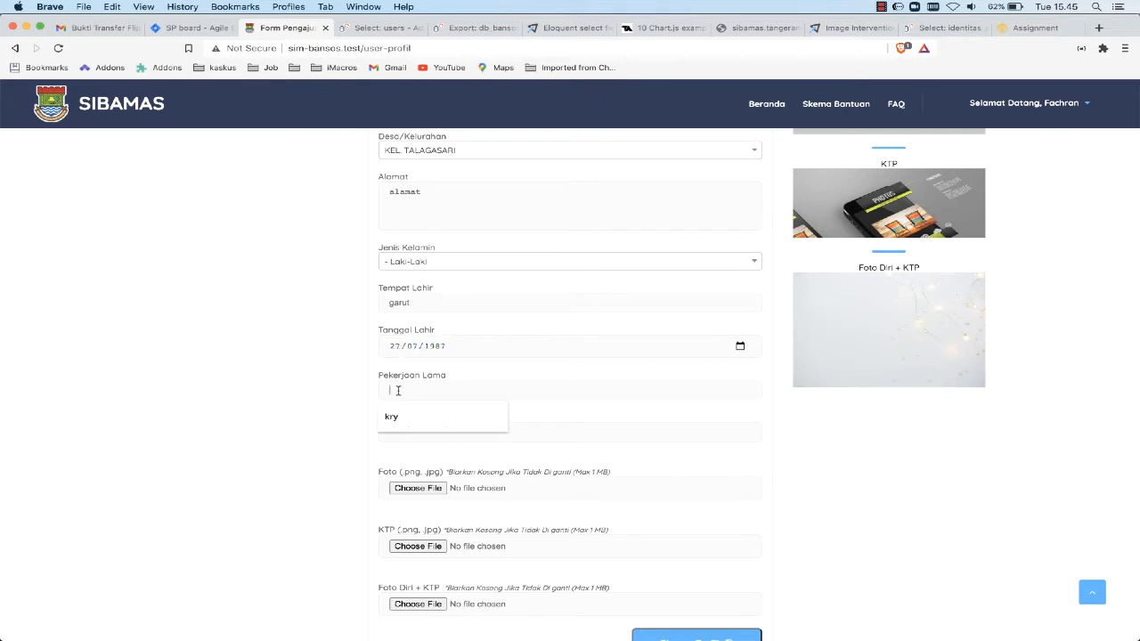
text(Karyawan)
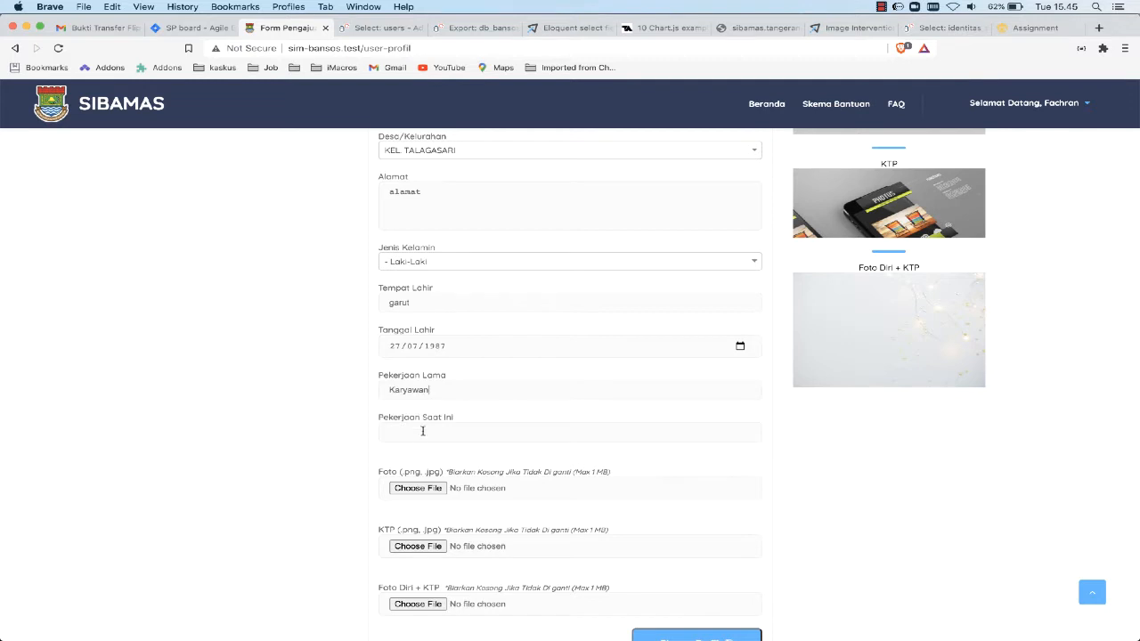
click(422, 433)
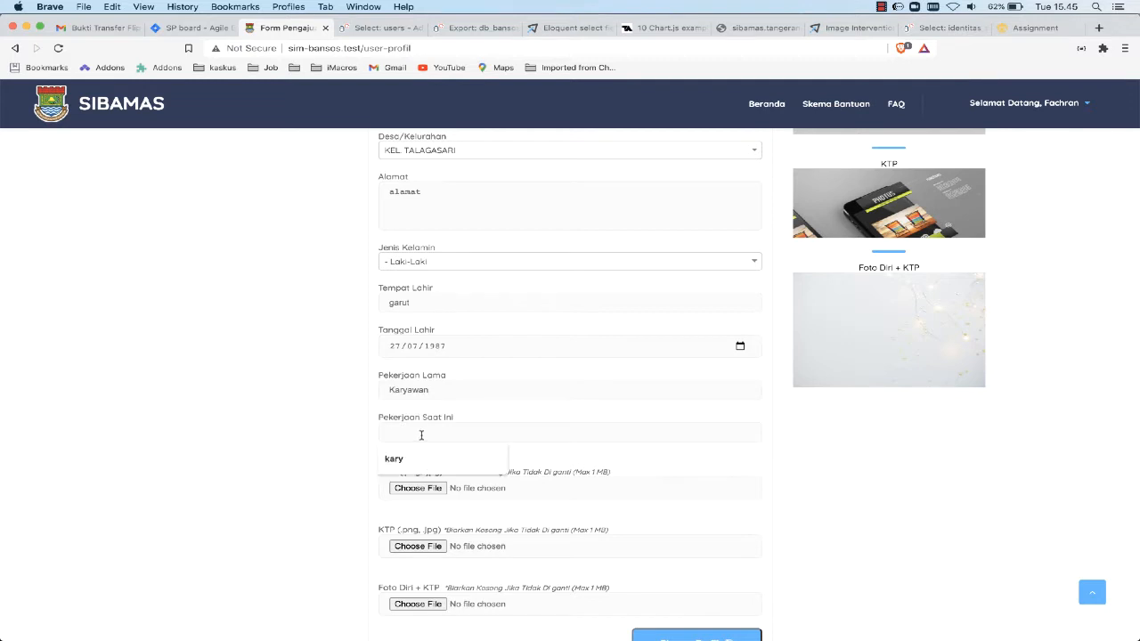
text(Pedagang)
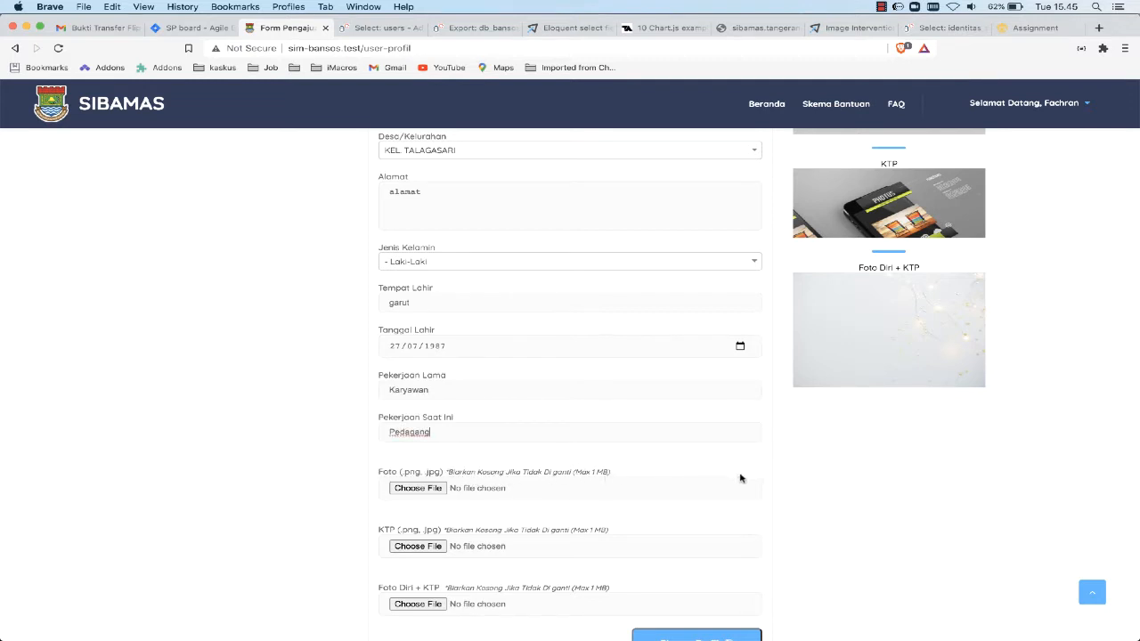
Review the filled-in profile fields and the photo upload section of the form
scroll(740, 478, down, 2)
scroll(740, 478, up, 5)
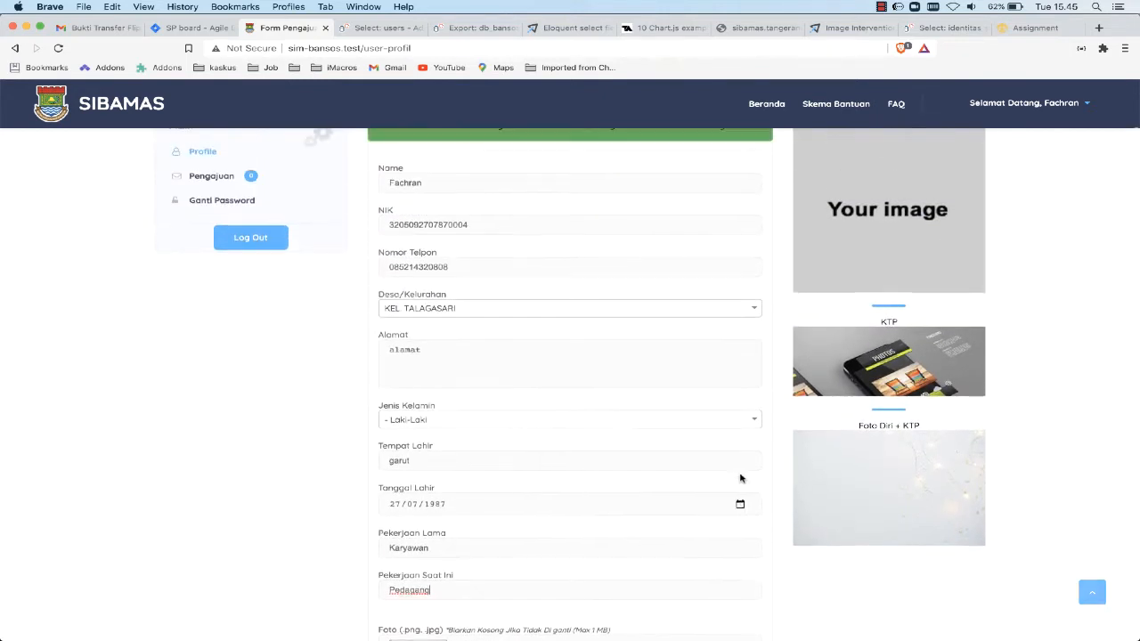
scroll(740, 478, up, 2)
scroll(741, 479, down, 1)
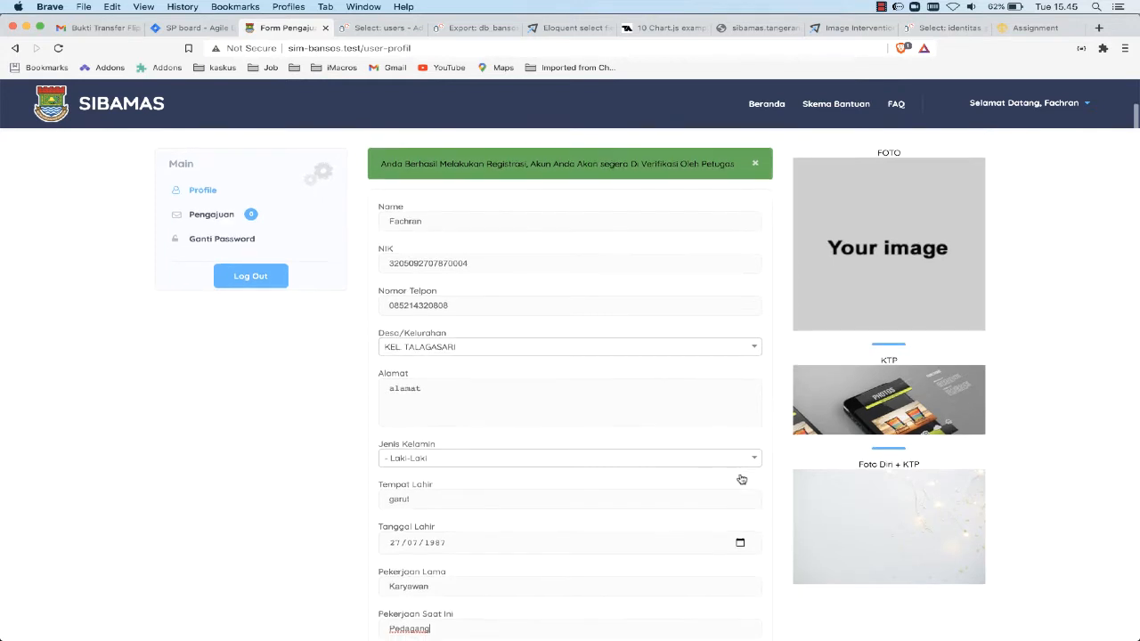
scroll(740, 479, down, 5)
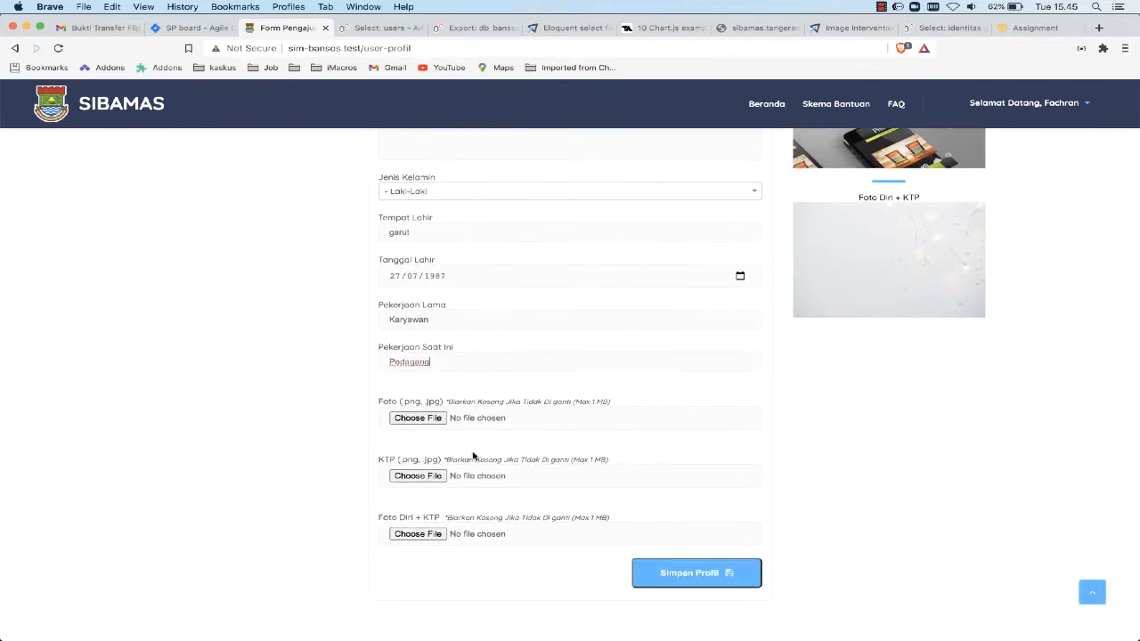
scroll(443, 436, up, 4)
scroll(443, 434, up, 1)
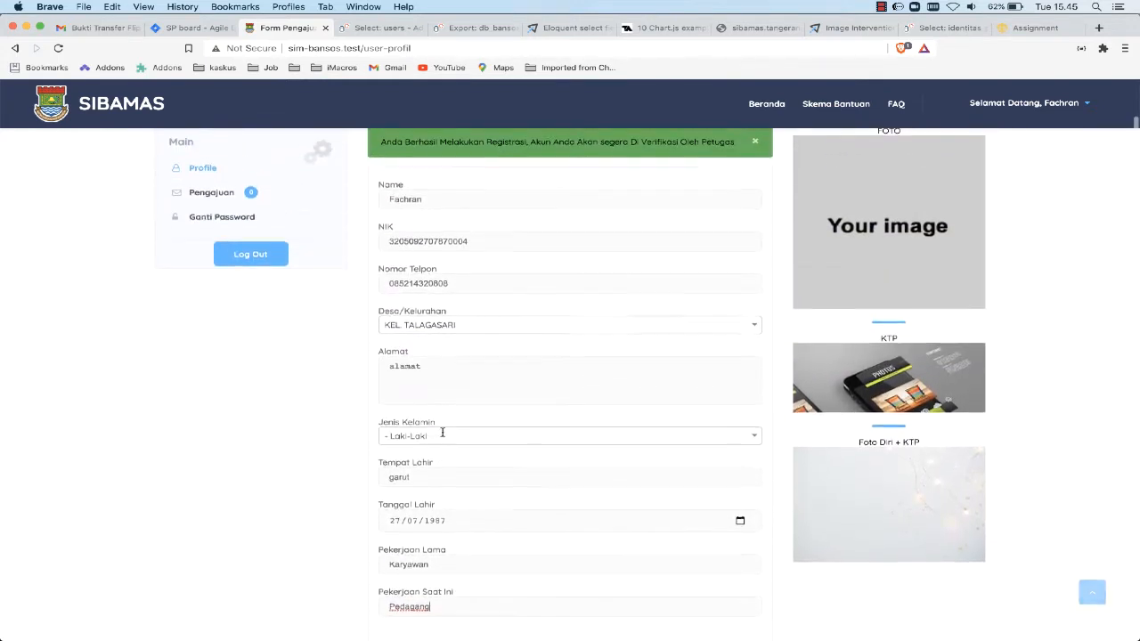
scroll(442, 432, down, 3)
scroll(441, 432, down, 4)
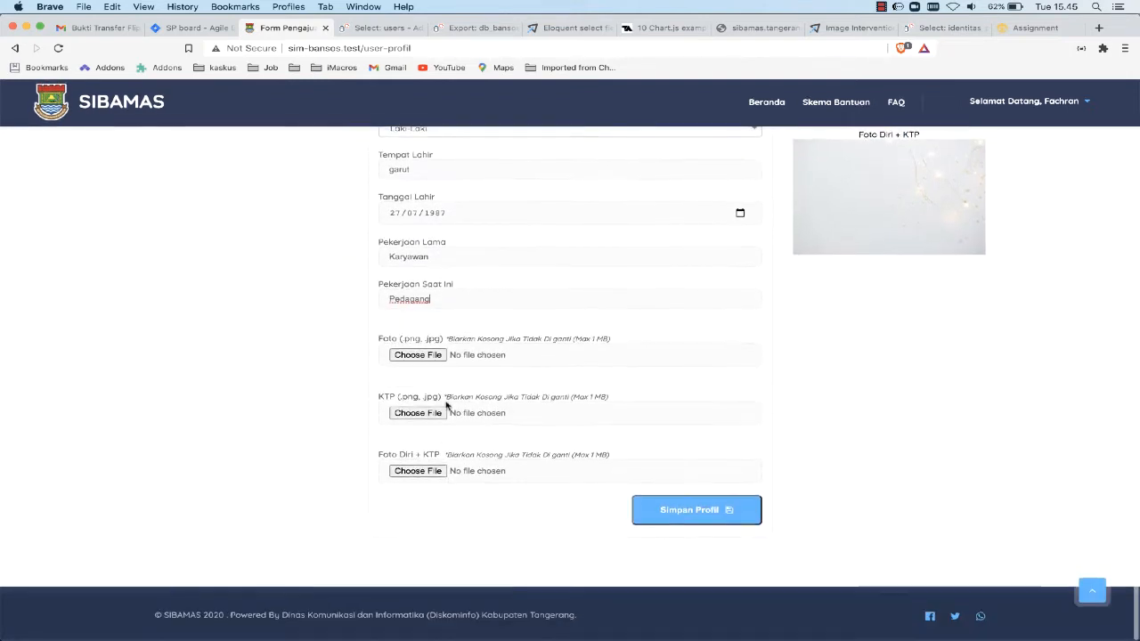
Choose ThermometerExploded.jpeg from the Documents IMAGES folder as the profile's Foto
click(396, 356)
click(369, 158)
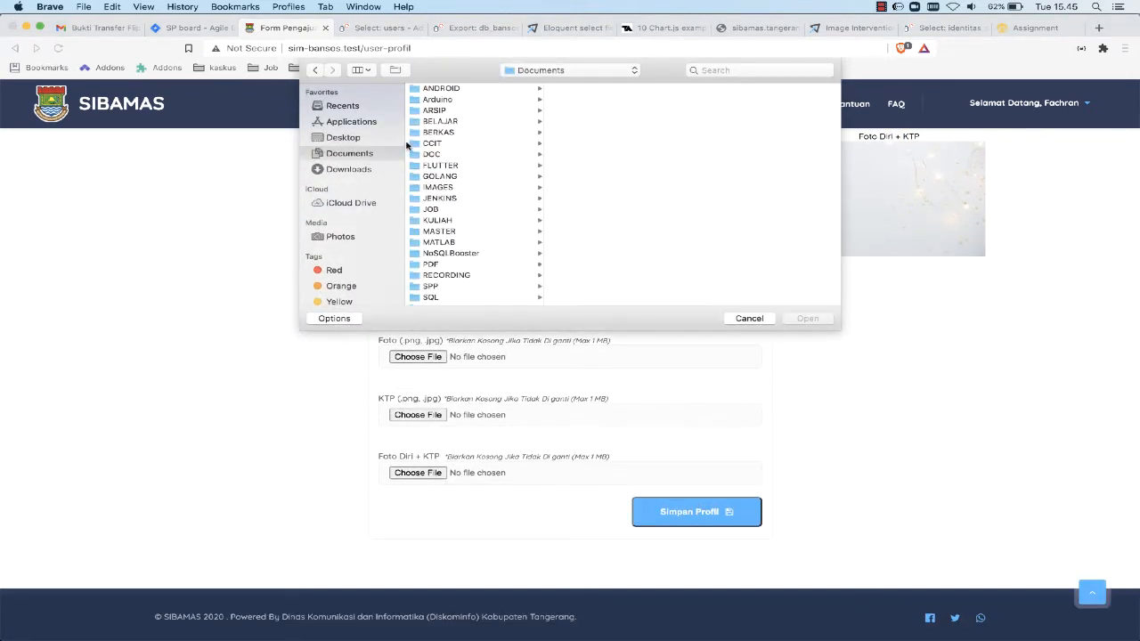
click(450, 113)
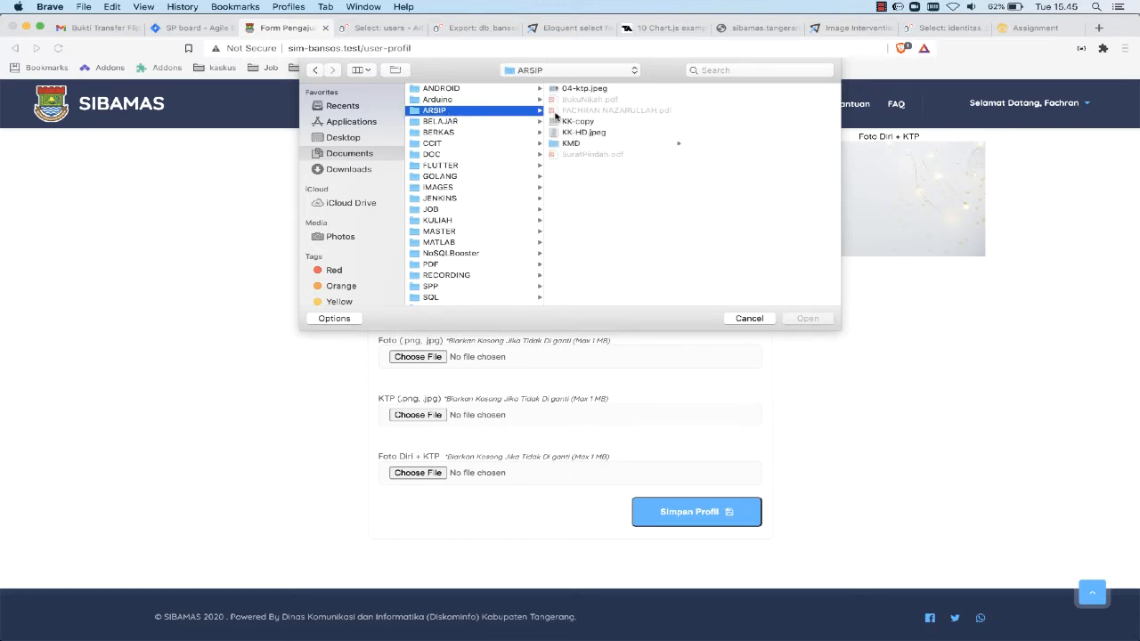
click(449, 188)
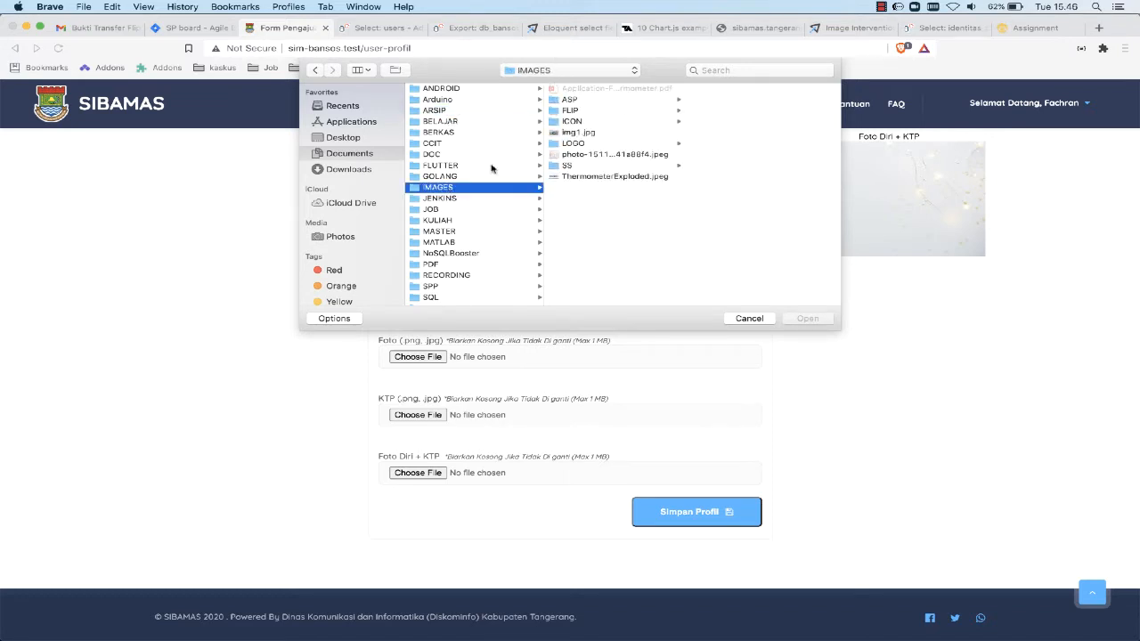
click(593, 110)
click(588, 100)
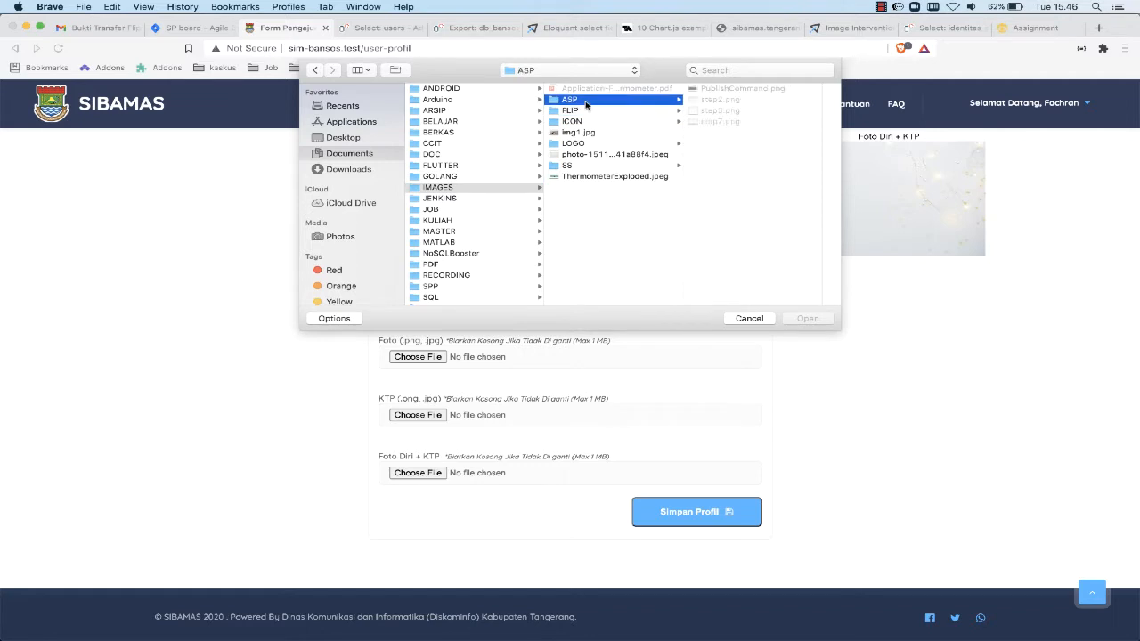
click(580, 177)
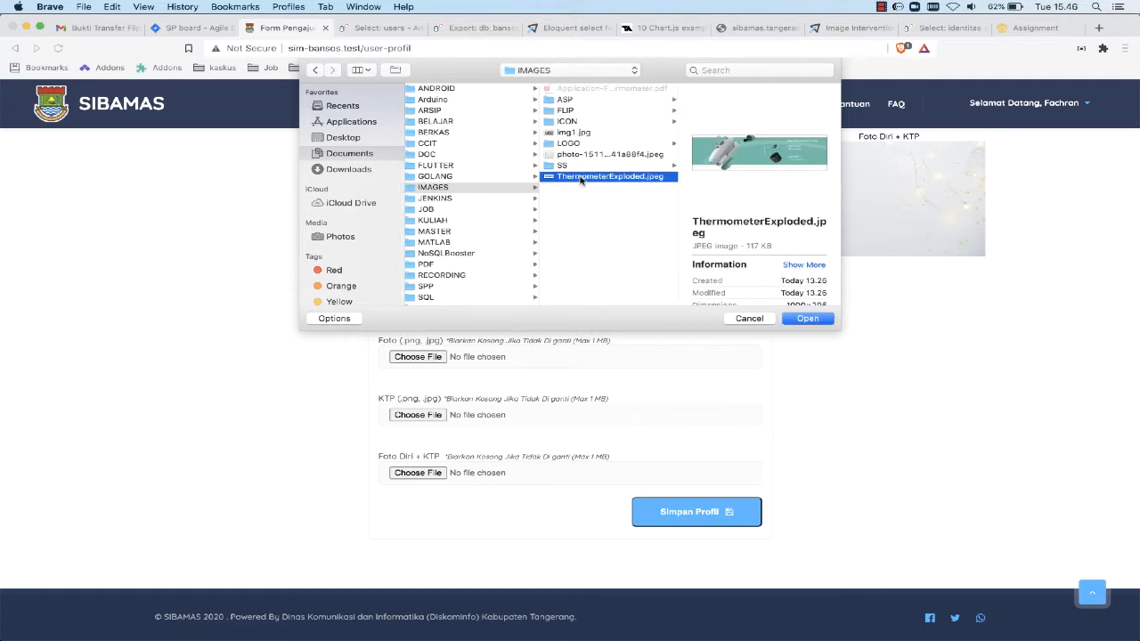
click(808, 319)
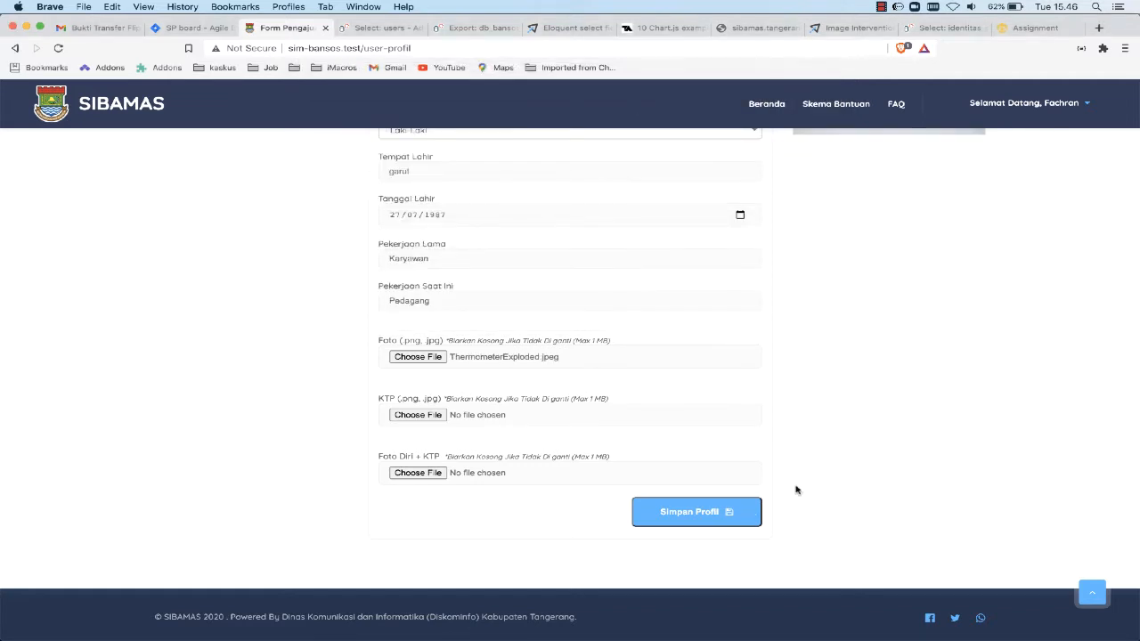
Save the profile and look over the updated form and its photos
click(705, 515)
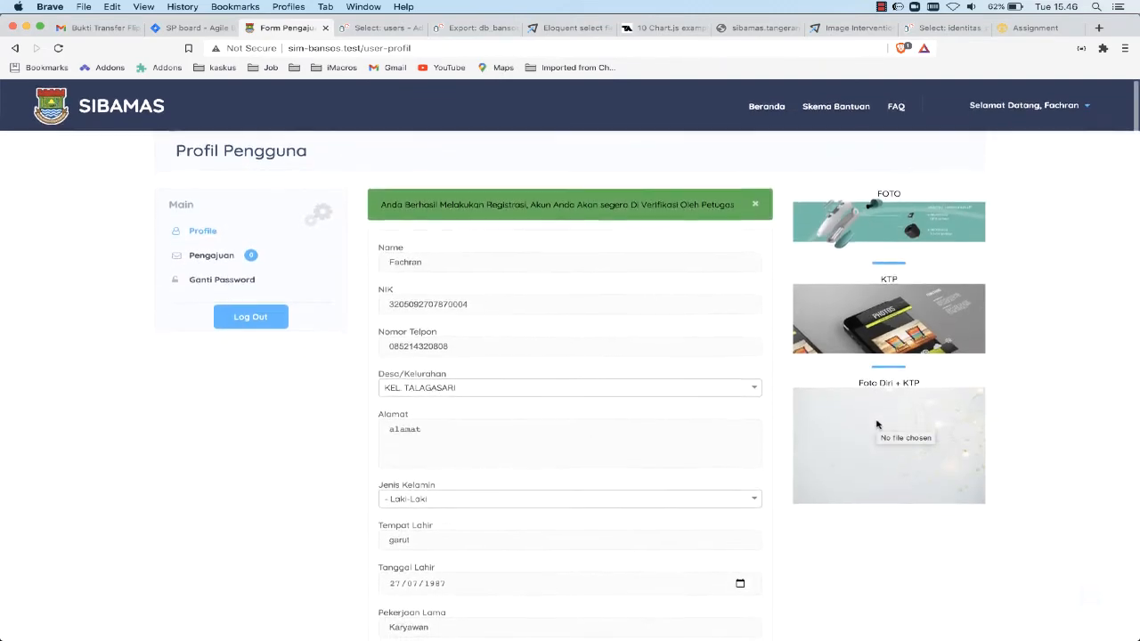
click(705, 512)
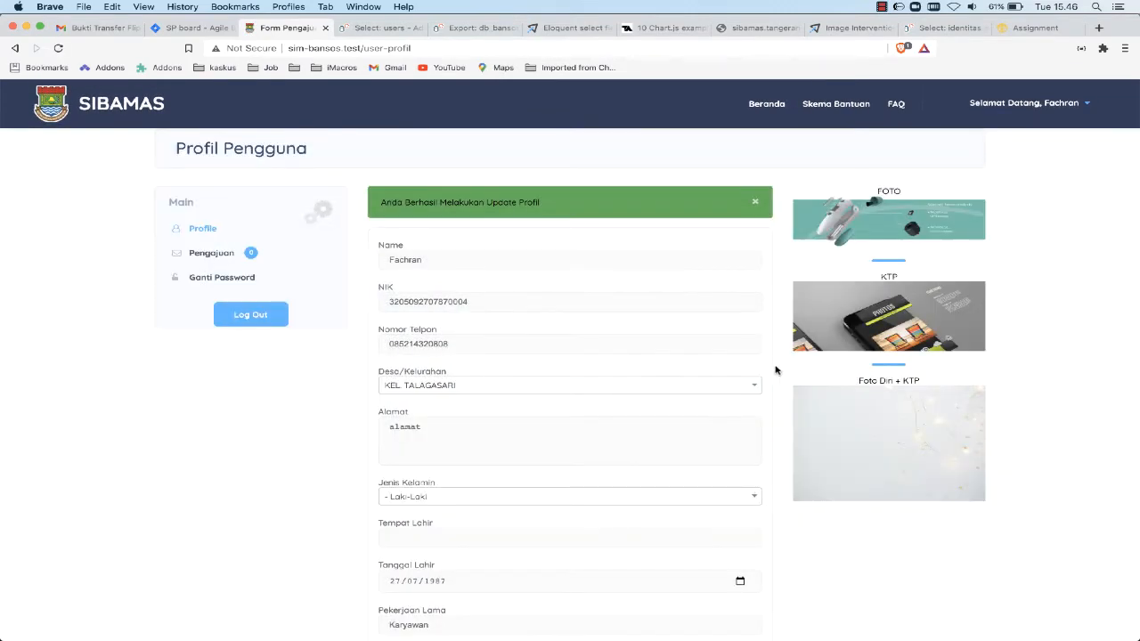
scroll(744, 414, down, 5)
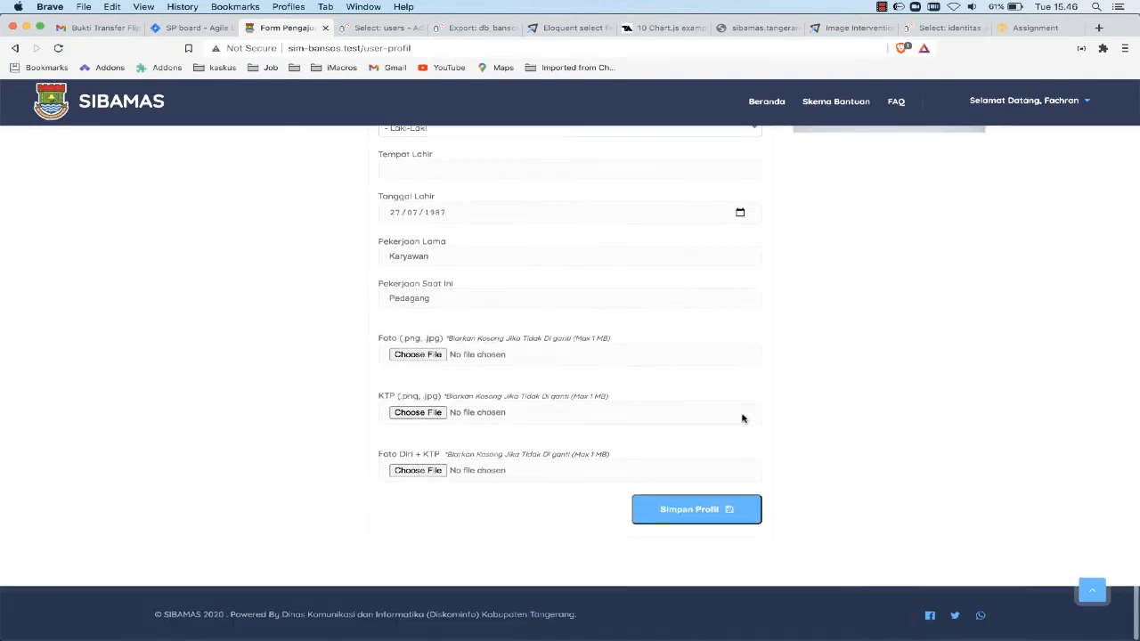
scroll(742, 417, up, 3)
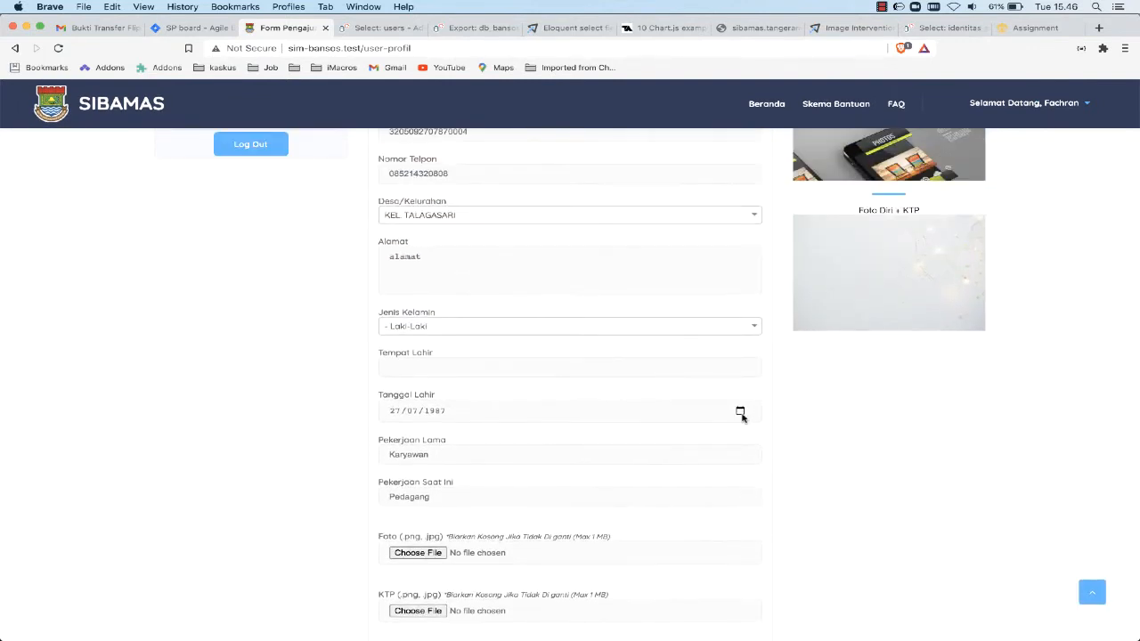
scroll(742, 416, up, 3)
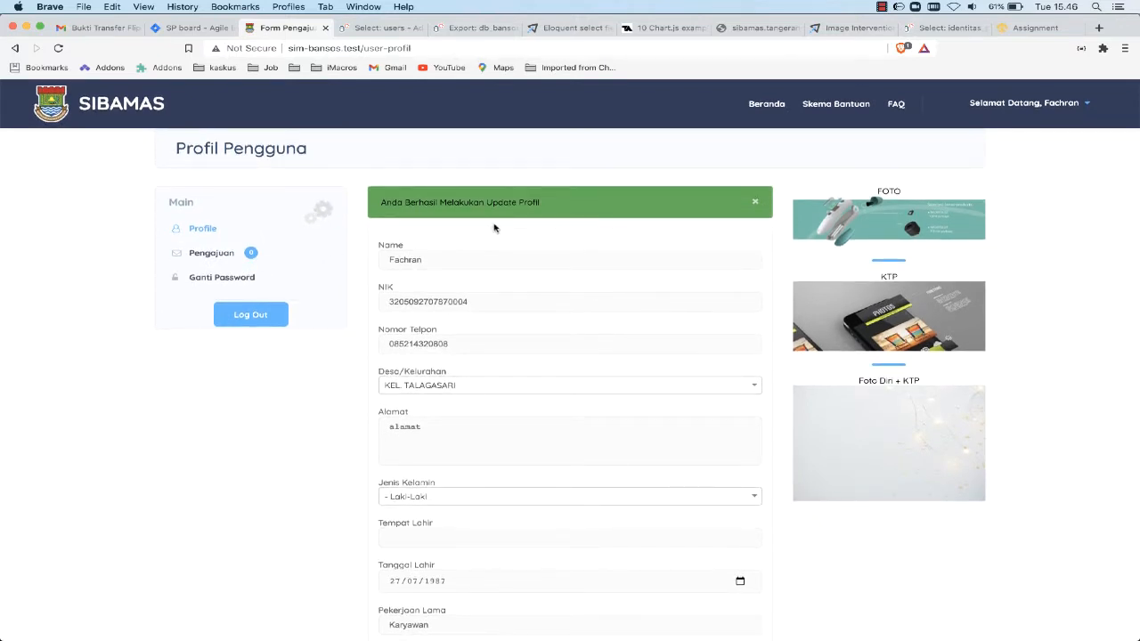
Open the Skema Bantuan page to view the assistance schemes
click(842, 106)
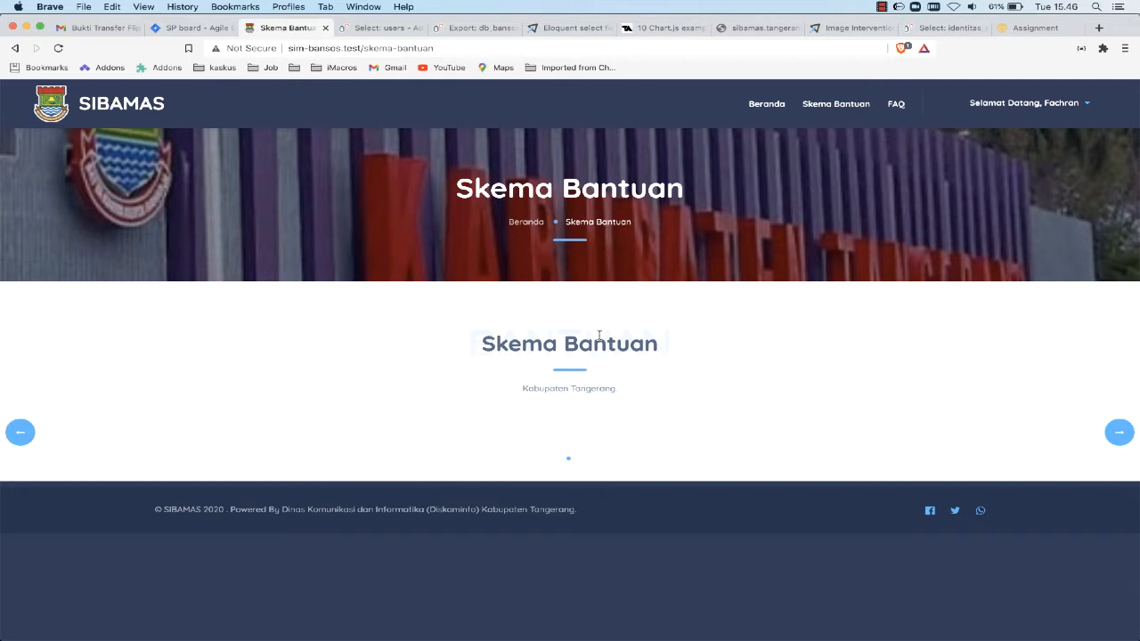
click(881, 7)
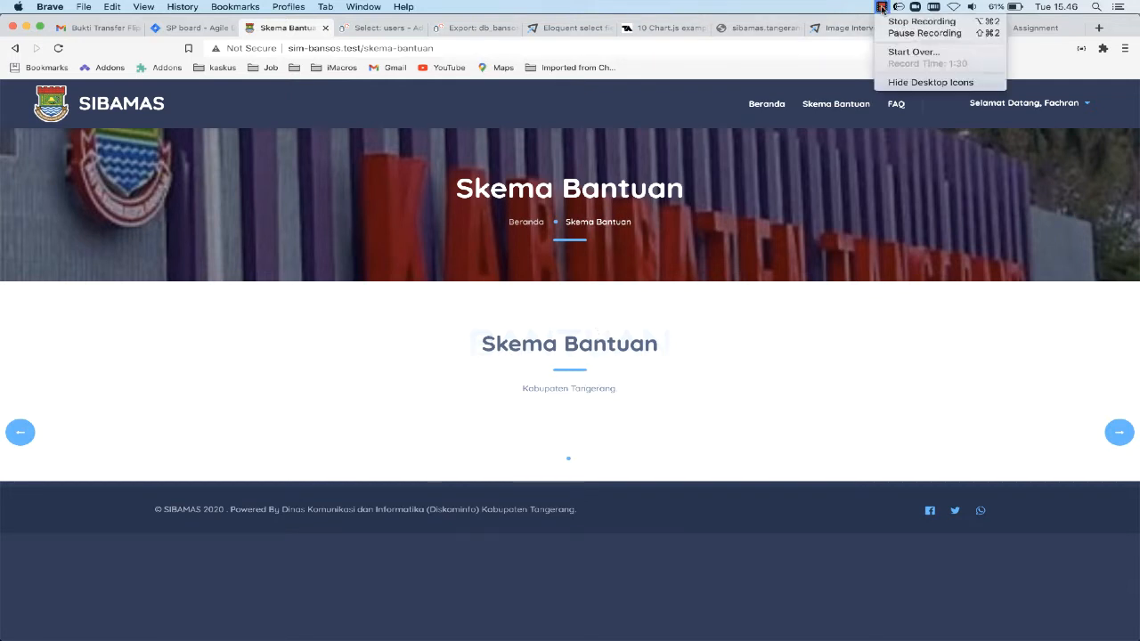
click(833, 9)
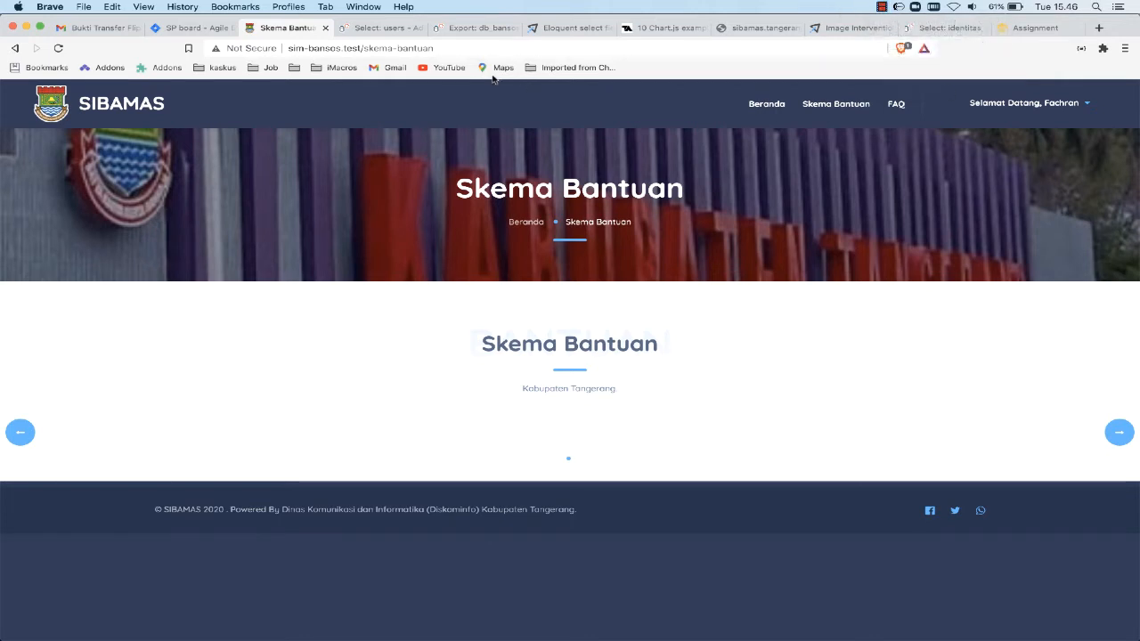
Log out of the applicant account and sign in at sim-bansos.test/login with the saved administrator e-mail and password
click(1023, 103)
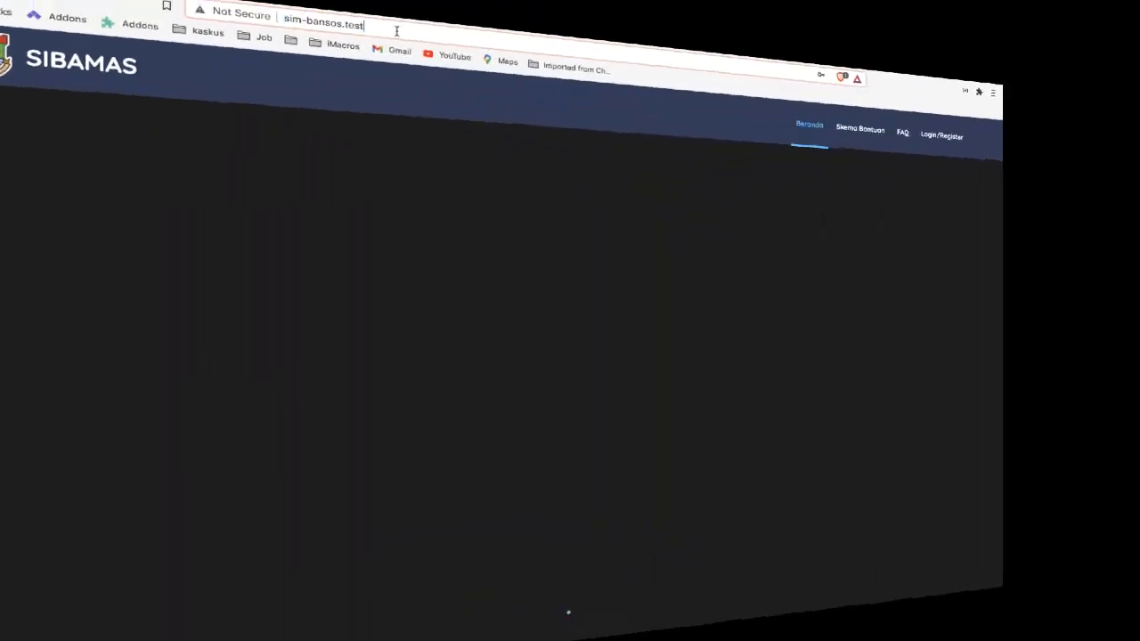
text(/log)
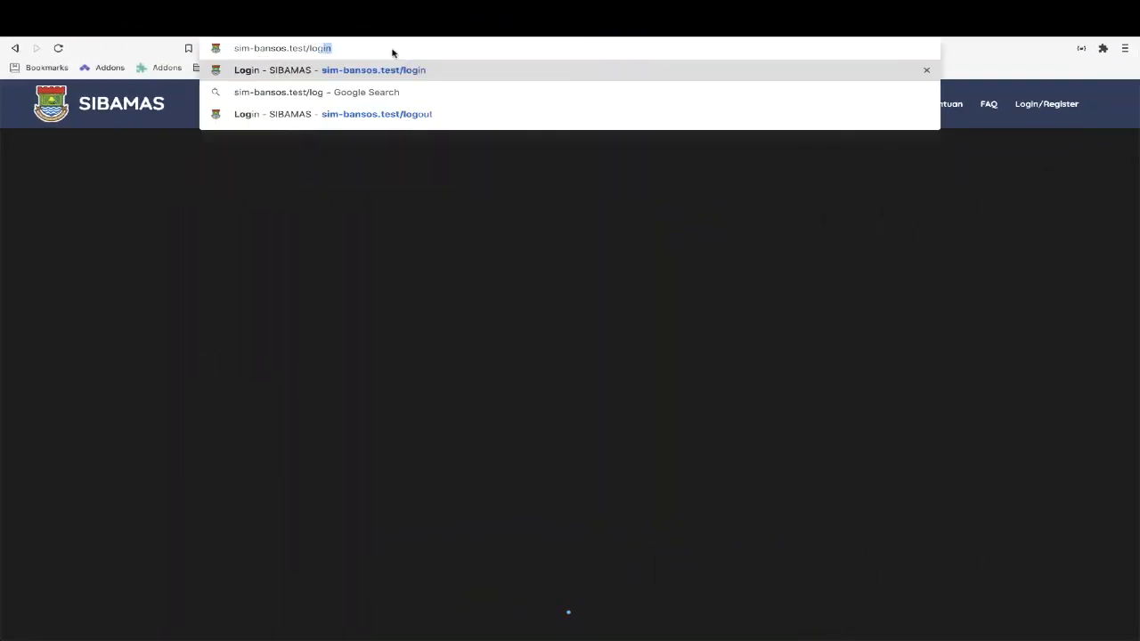
text(in)
key(Return)
click(526, 325)
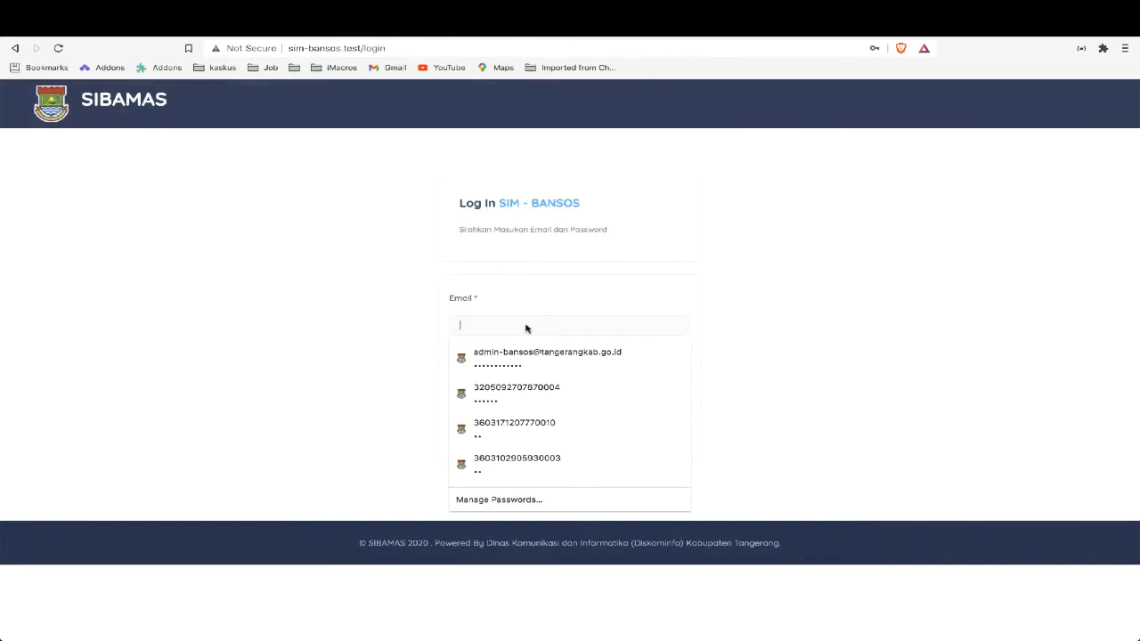
click(526, 356)
click(650, 405)
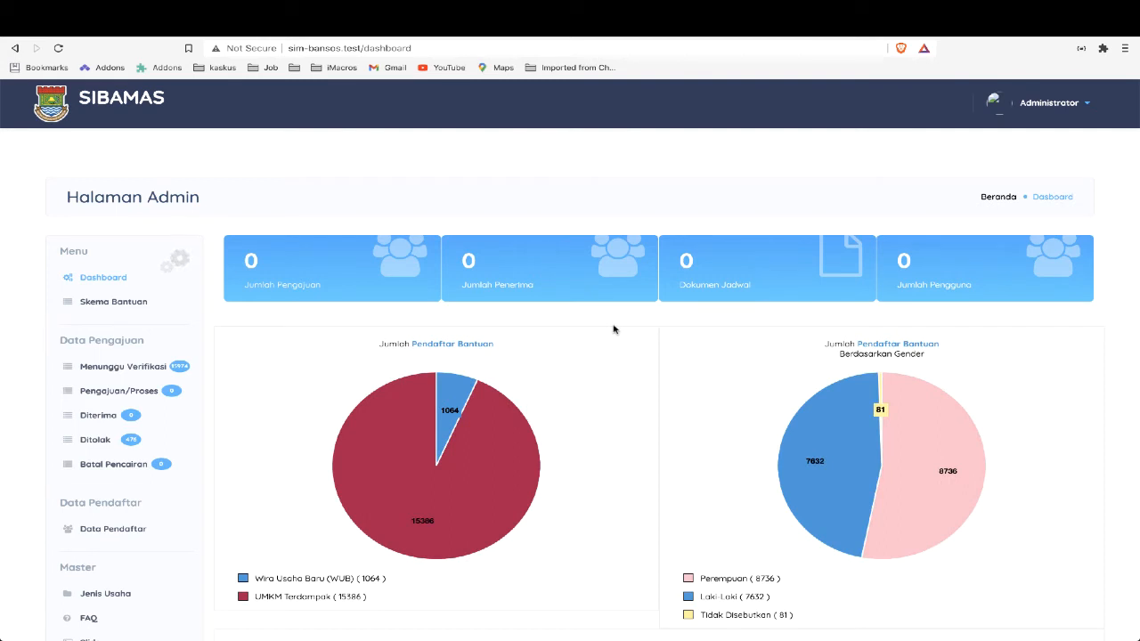
Look over the admin dashboard's applicant pie charts and the bar chart of applications per scheme
scroll(613, 328, down, 5)
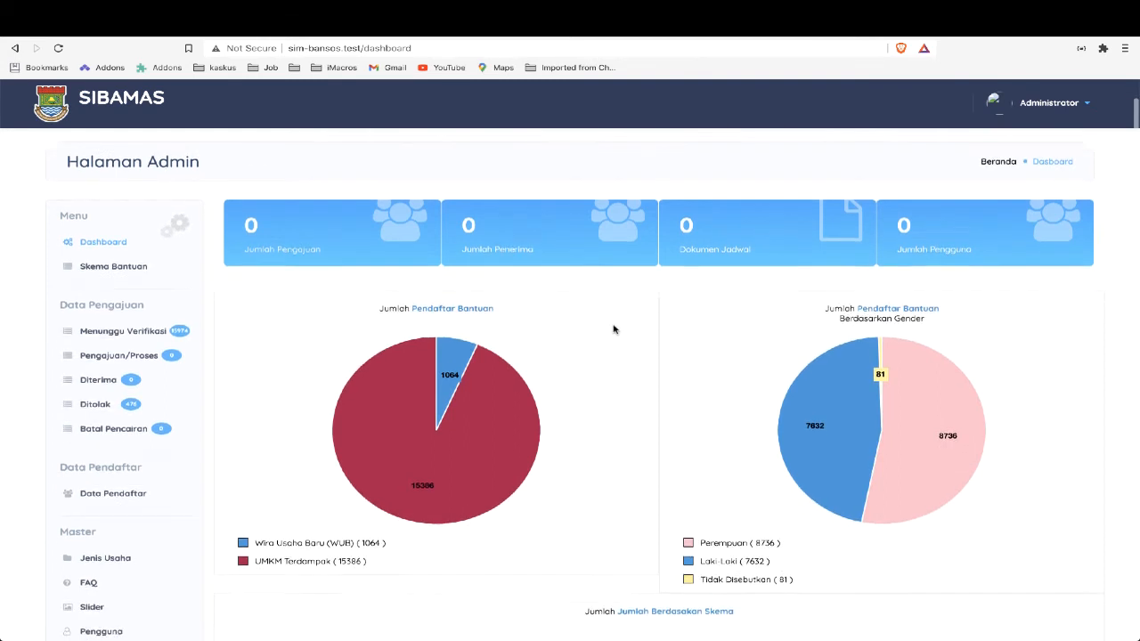
scroll(613, 329, up, 3)
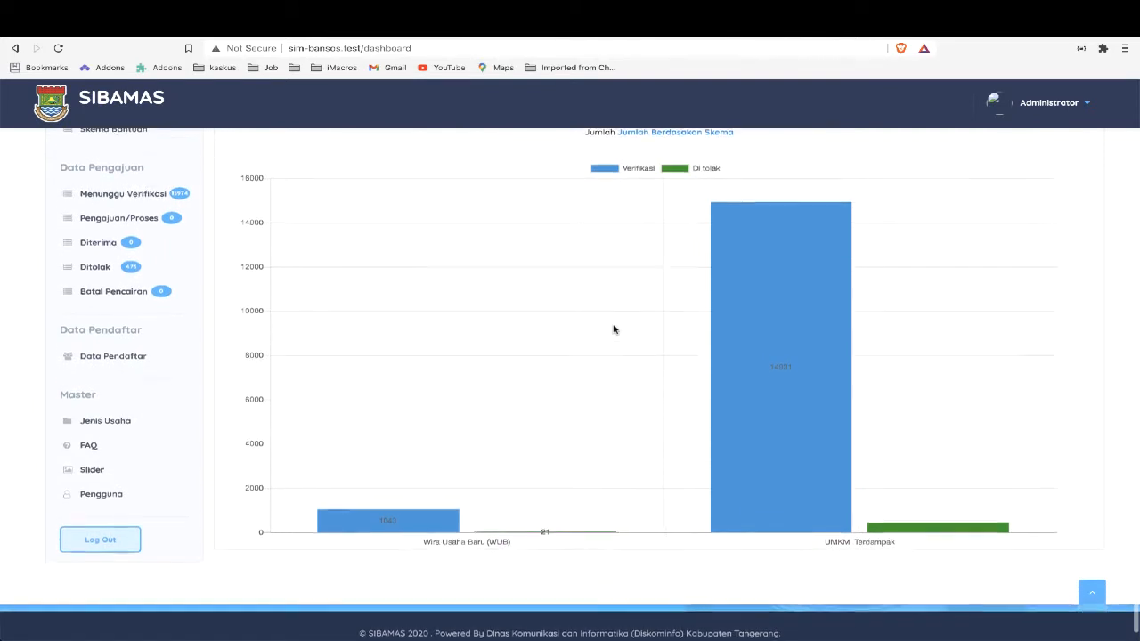
scroll(613, 329, up, 2)
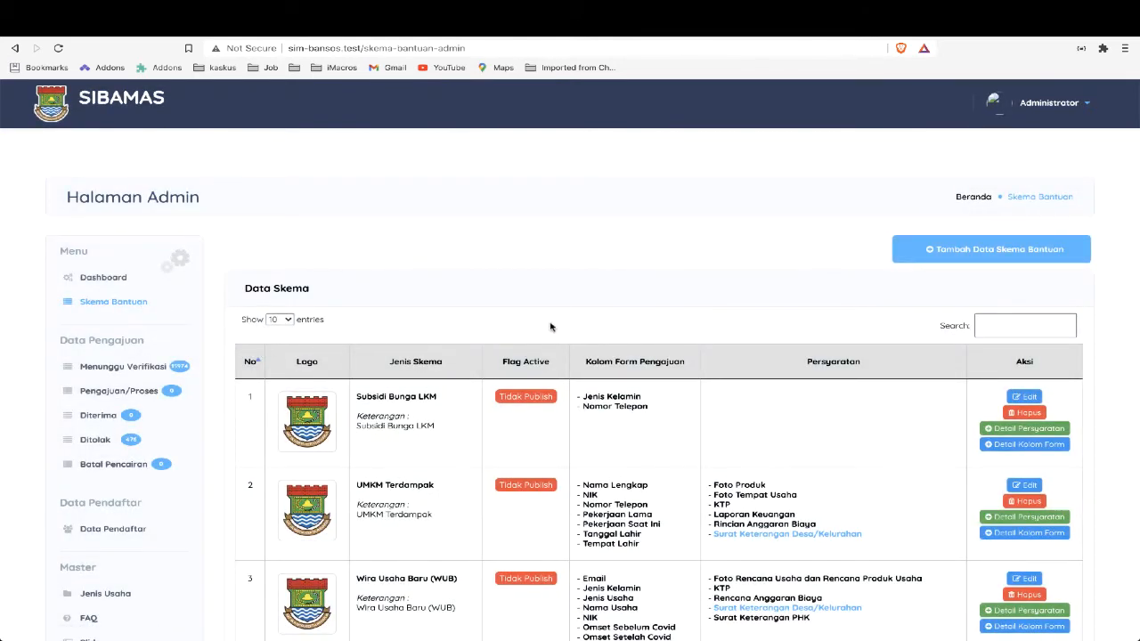
Start a new assistance scheme named BPUM with Status Publish set to Publish and Status Survey set to Tidak Publish
click(987, 250)
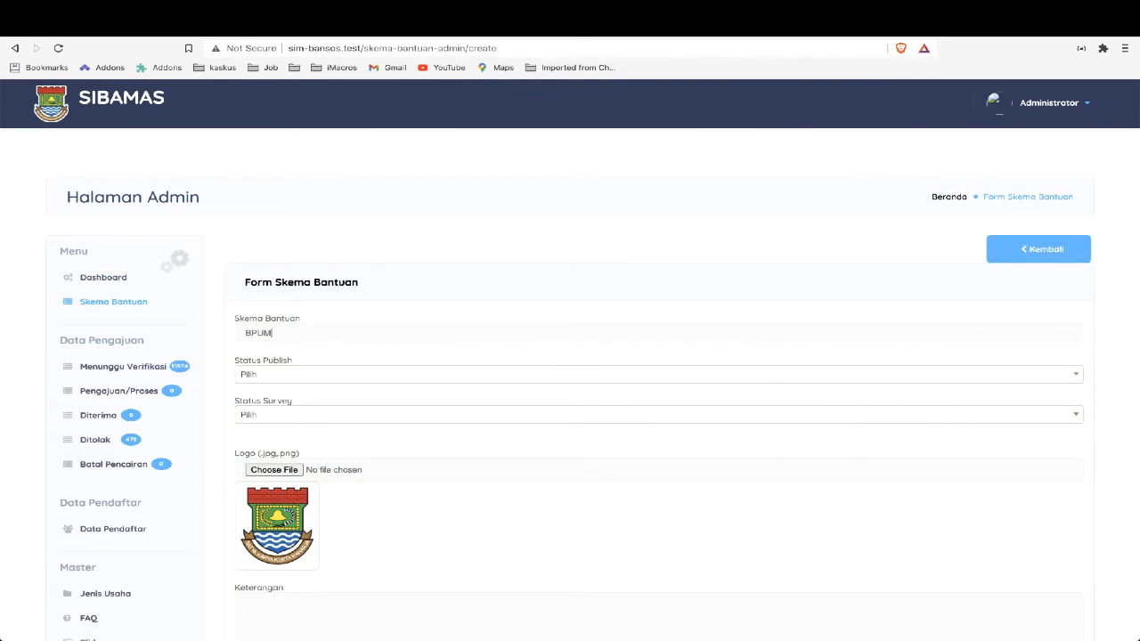
click(436, 374)
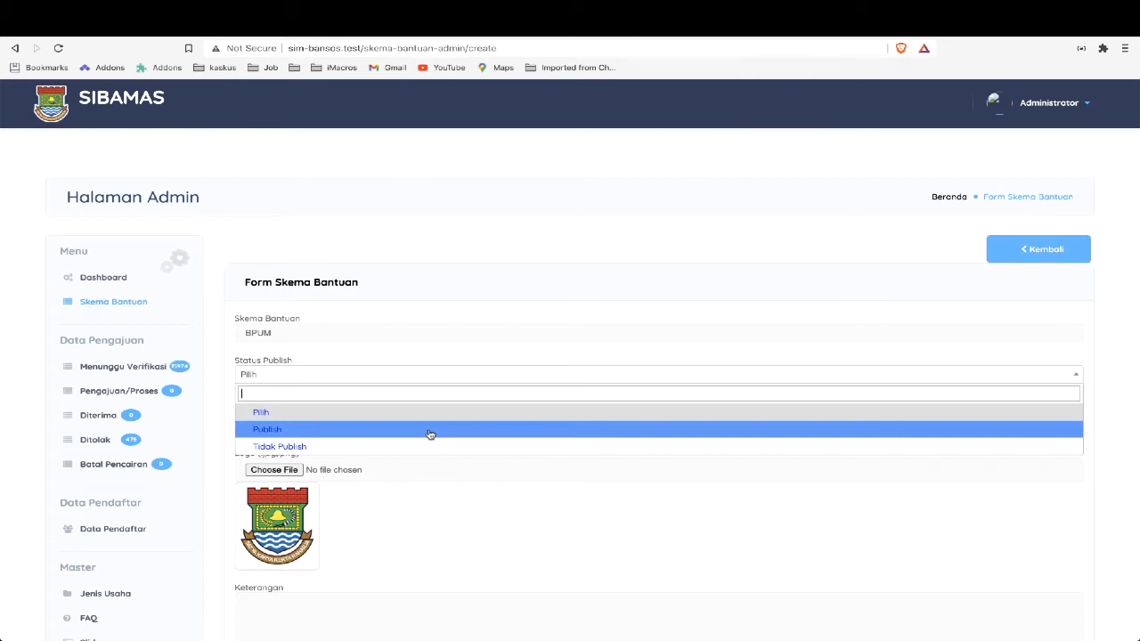
click(430, 434)
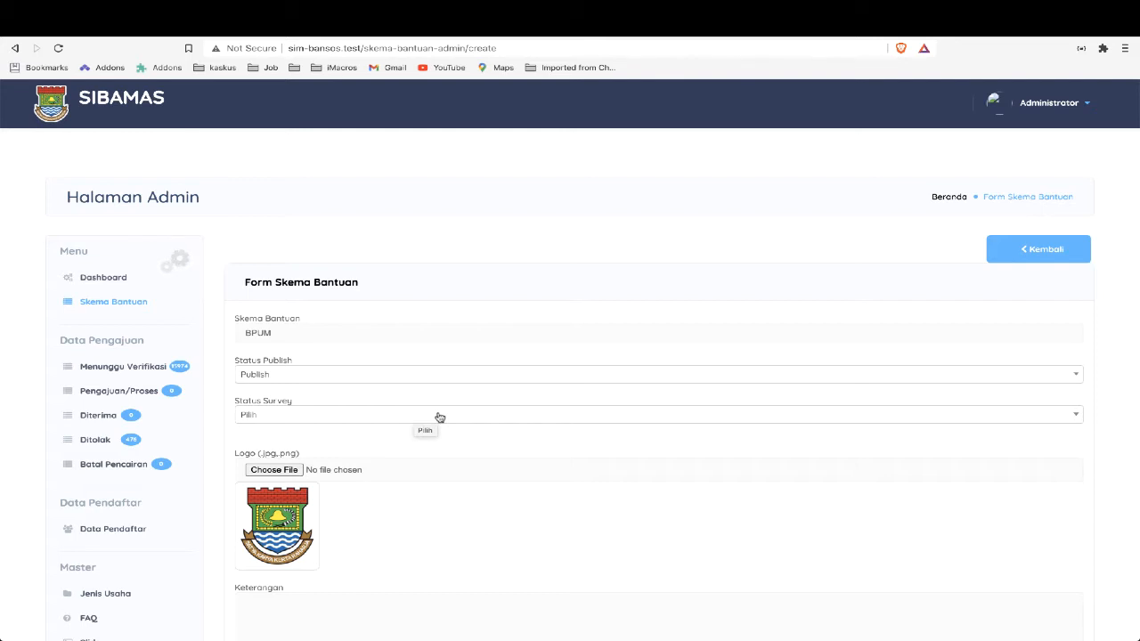
click(443, 417)
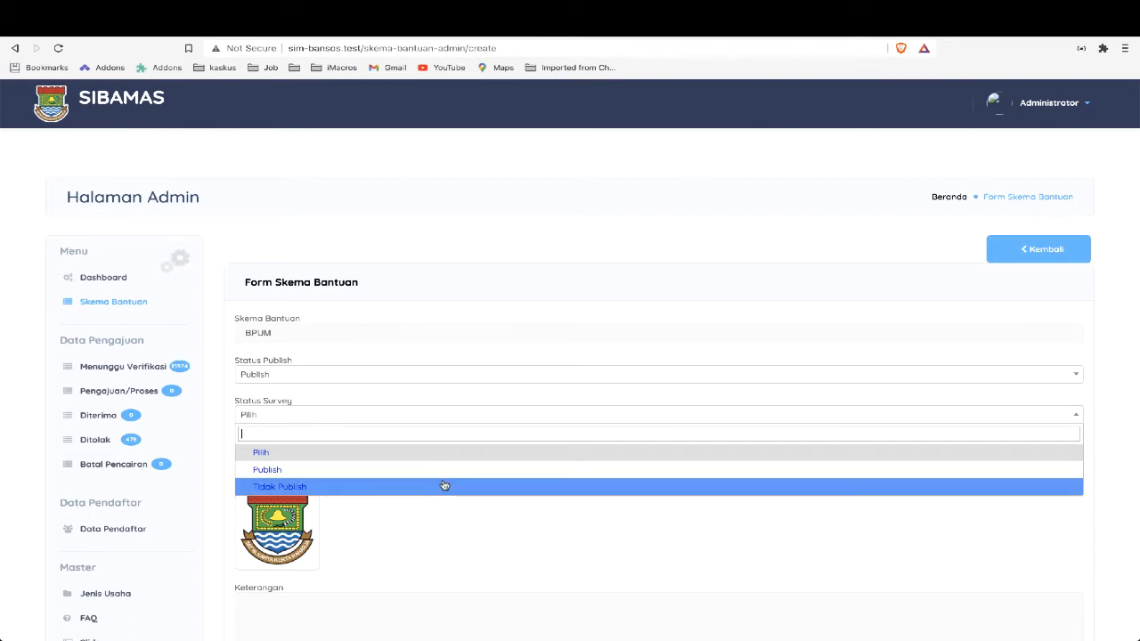
click(443, 485)
Enter Skema BPUM as the scheme's Keterangan and save the scheme
scroll(449, 436, down, 3)
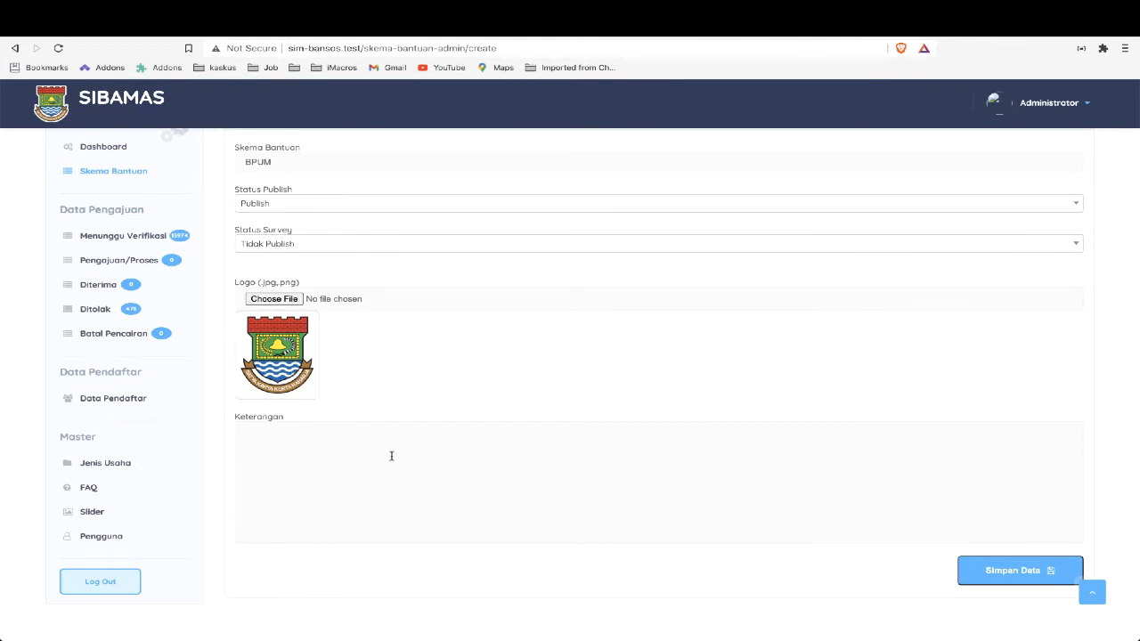
text(Skema BPUM)
click(1030, 575)
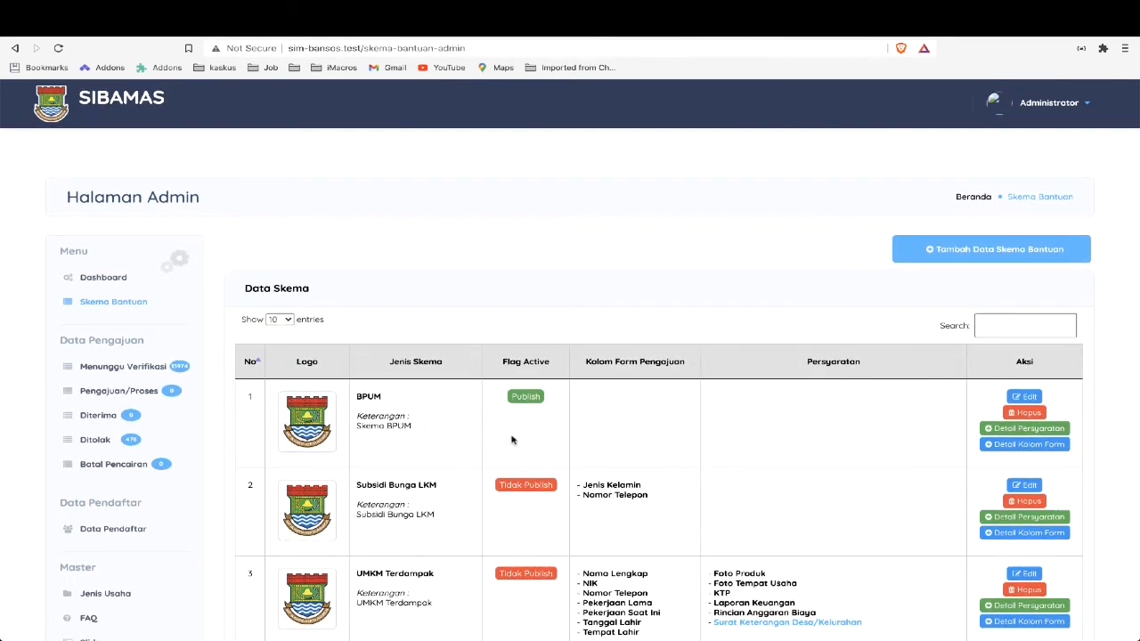
Open the form-column setup of the BPUM scheme
click(525, 397)
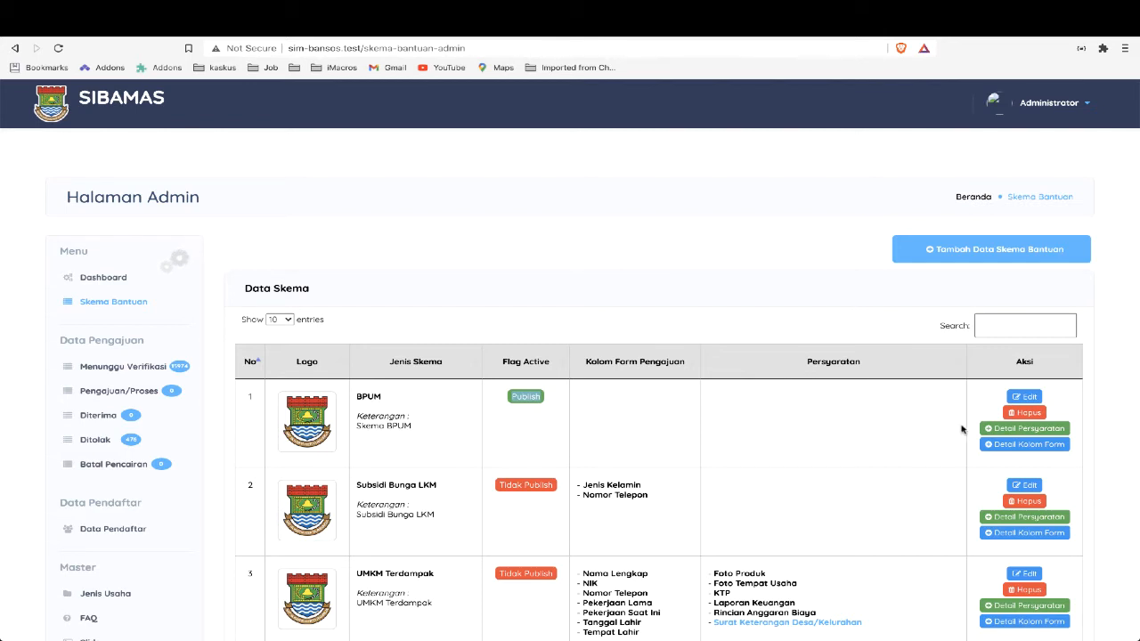
click(1037, 448)
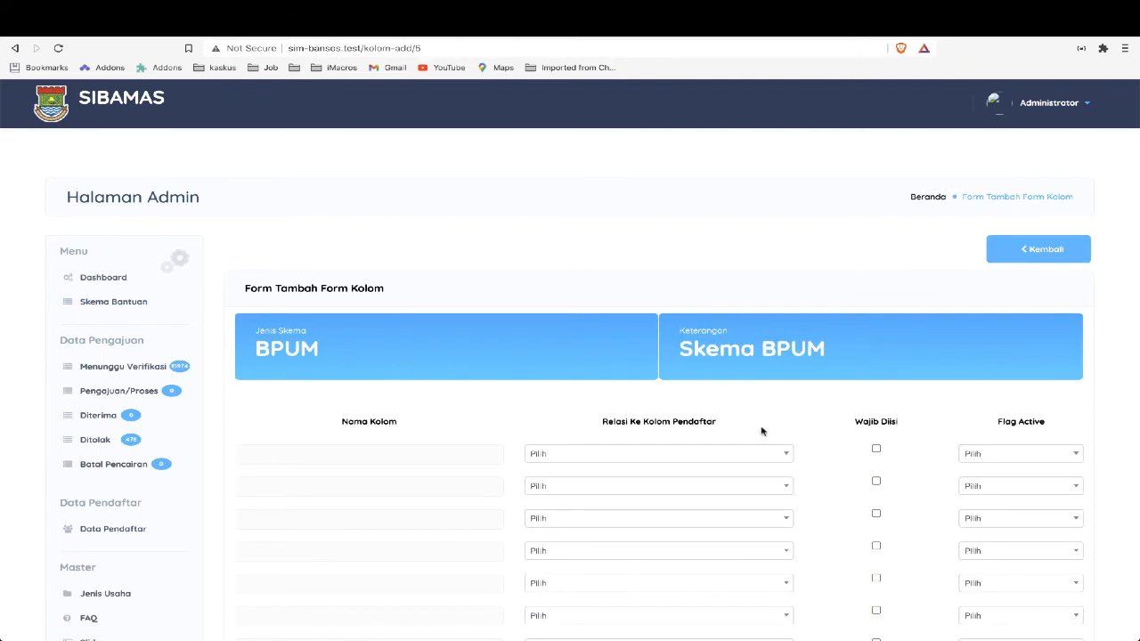
scroll(759, 420, down, 4)
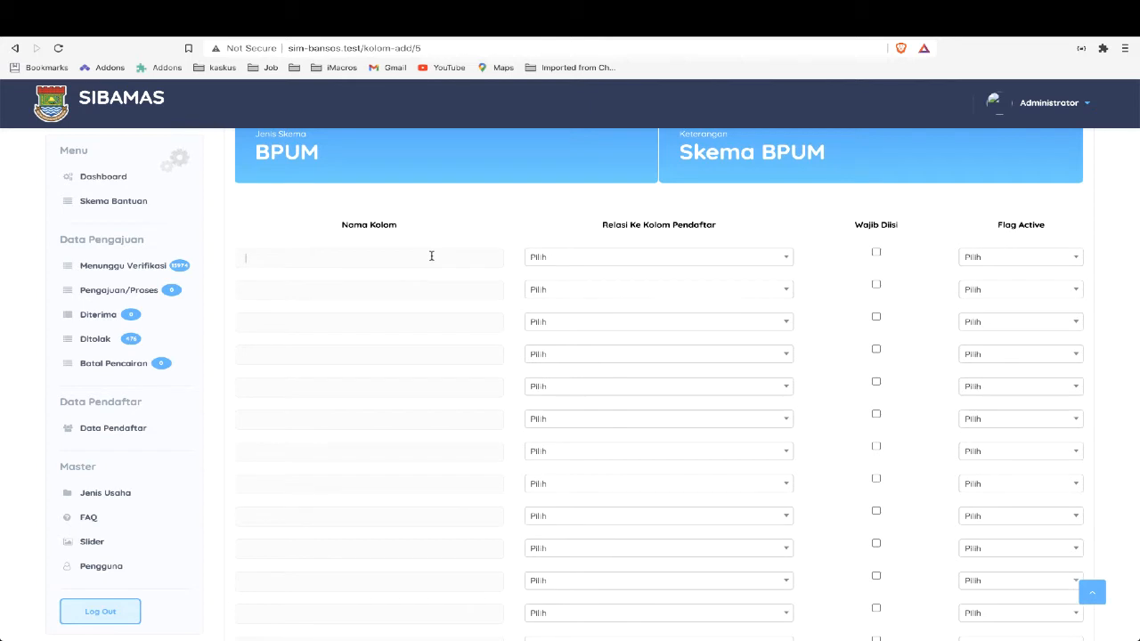
Switch to the SIBAMAS analysis PDF and find the Rancangan Skema BPUM diagram with the required form columns
key(super+Tab)
key(super+Tab)
key(super+Tab)
key(super+Tab)
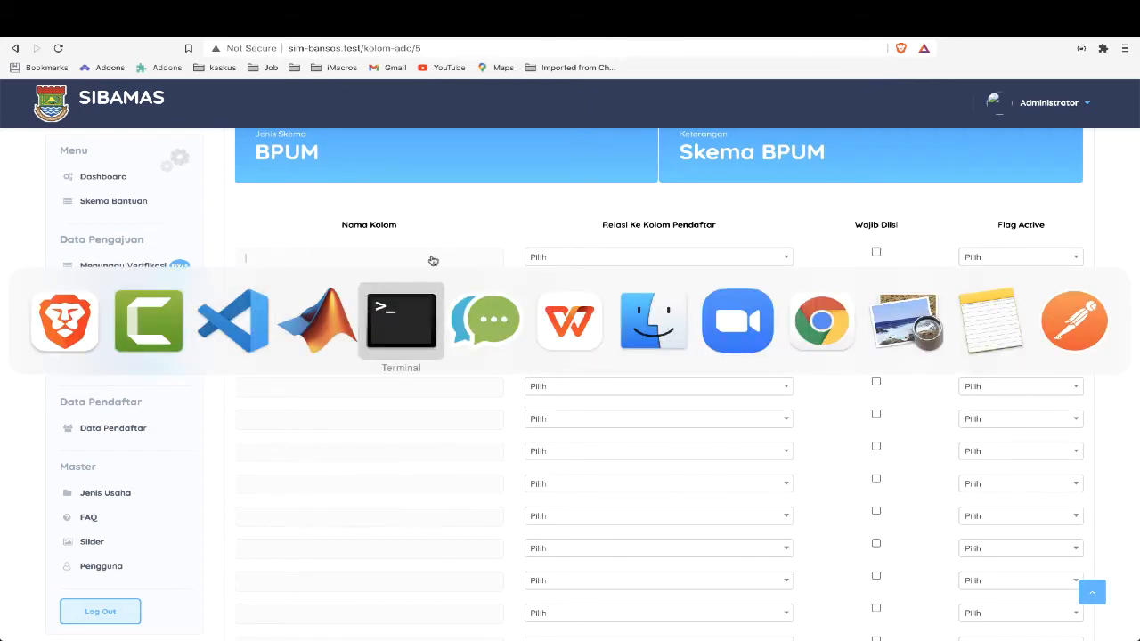
key(super+Tab)
key(super+Tab)
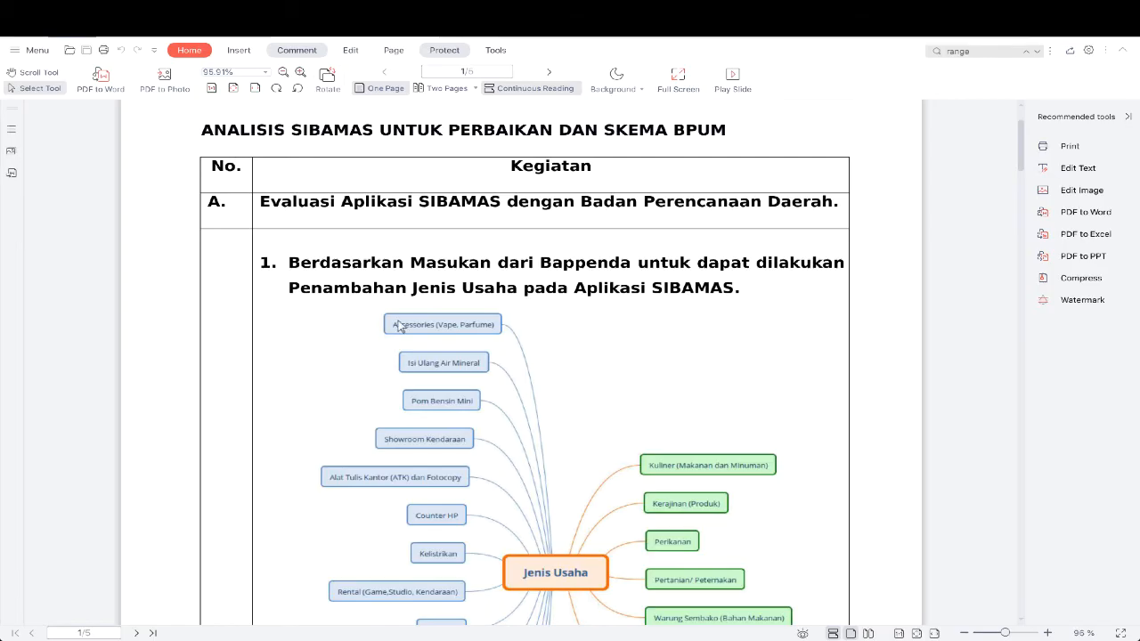
scroll(401, 327, down, 1)
scroll(401, 327, down, 20)
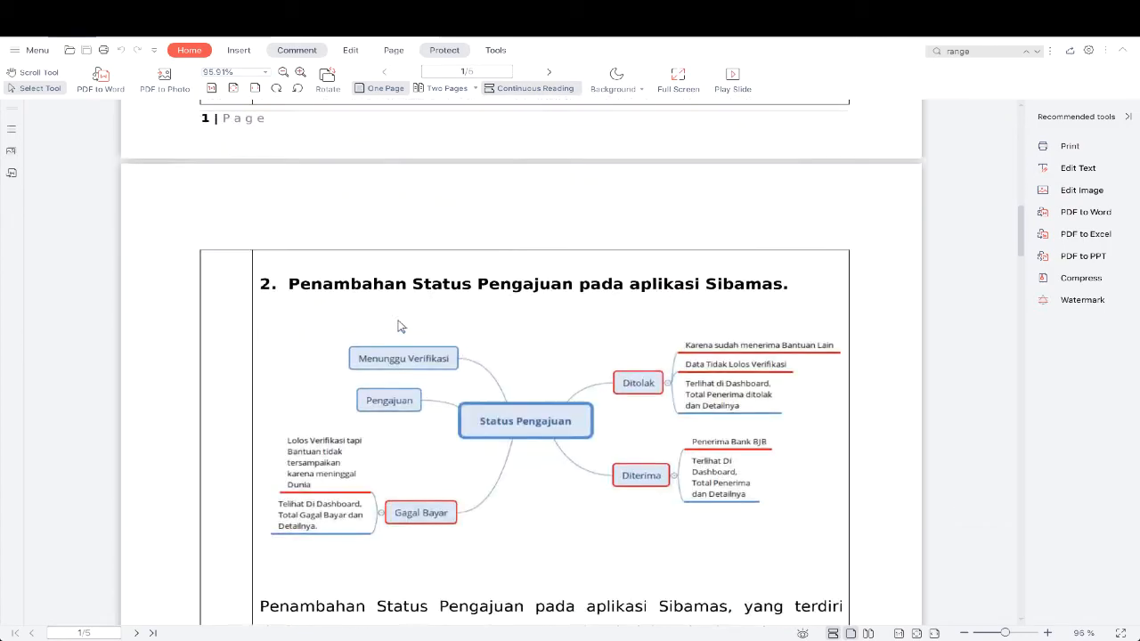
scroll(401, 327, up, 8)
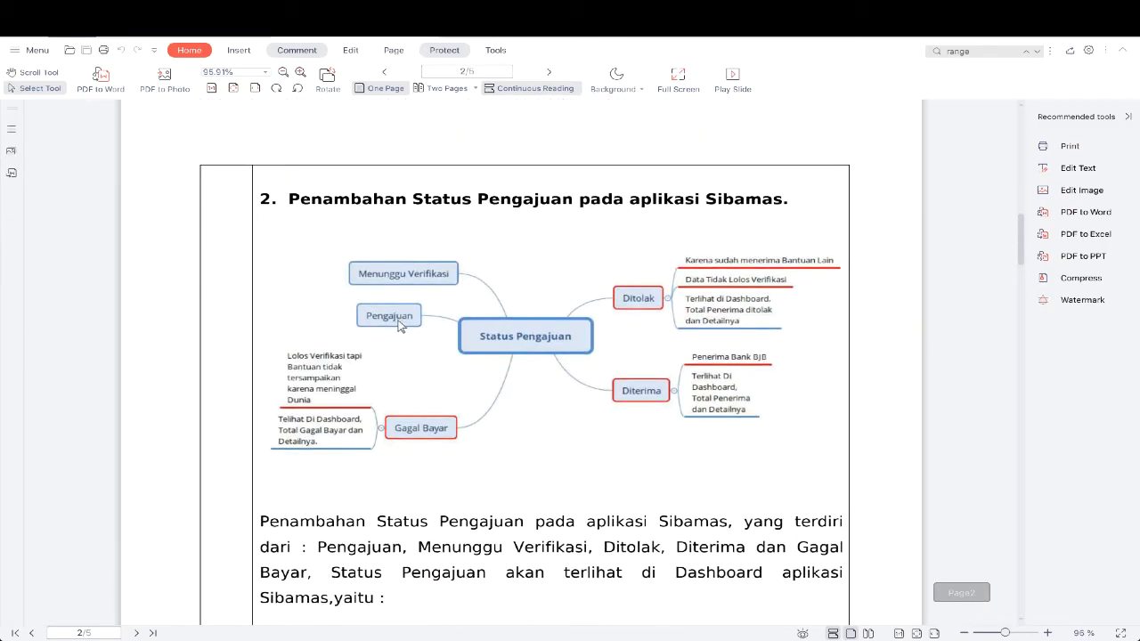
scroll(401, 327, down, 5)
scroll(399, 327, down, 15)
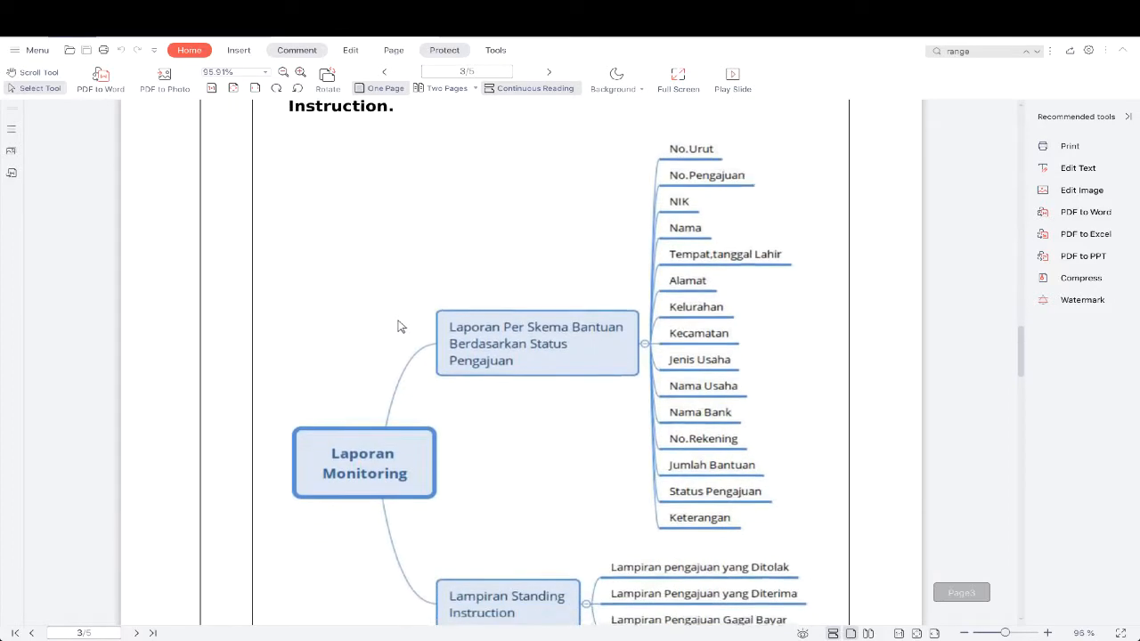
scroll(401, 326, down, 1)
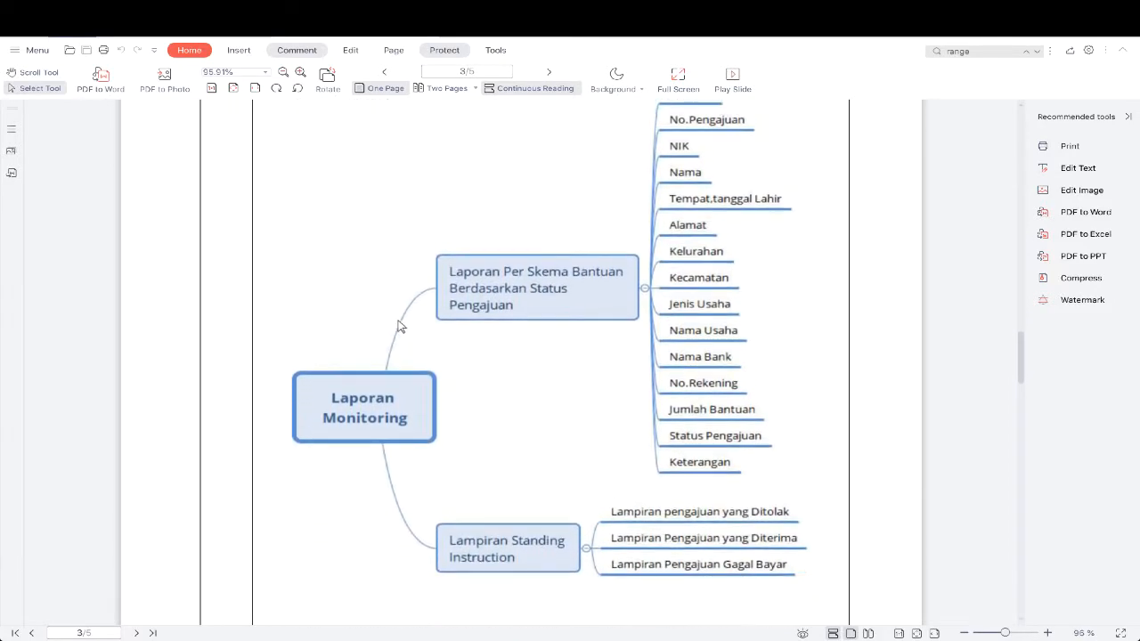
scroll(400, 327, up, 1)
scroll(399, 326, down, 10)
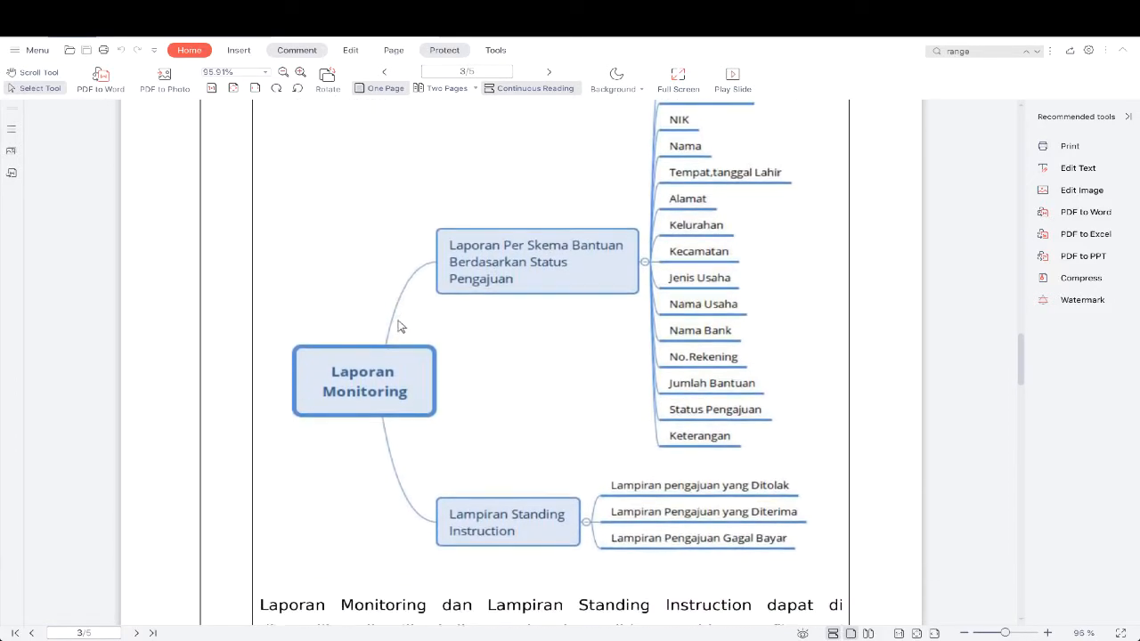
scroll(399, 327, down, 20)
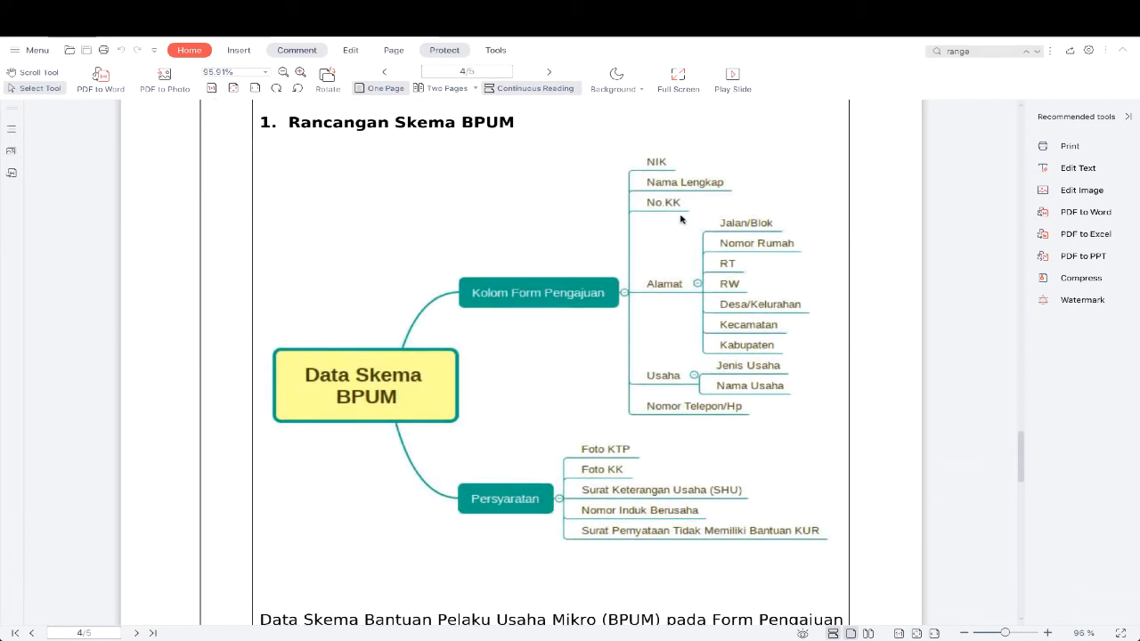
Back in the browser, define the first form column as NIK, related to nik, mandatory, with Flag Active set to Publish
key(alt+Tab)
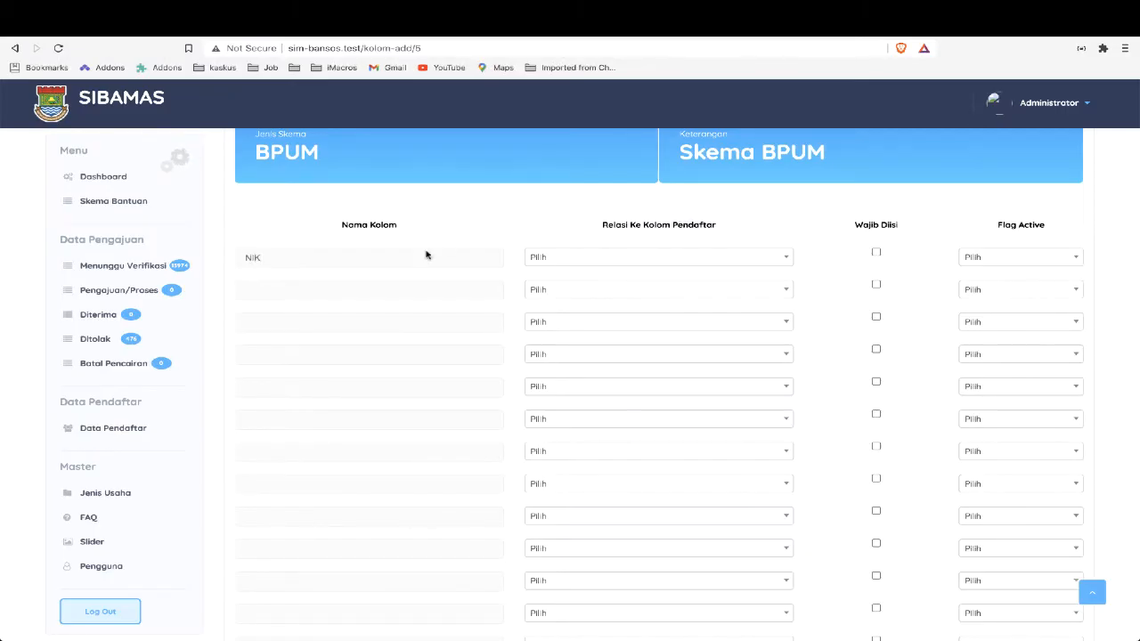
click(636, 258)
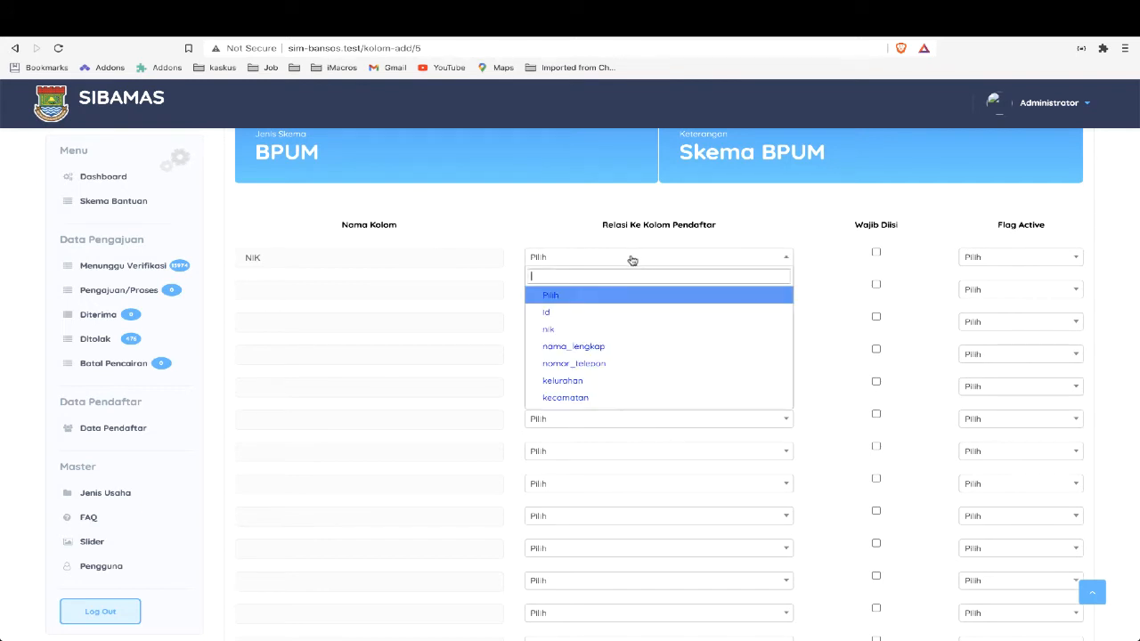
click(637, 240)
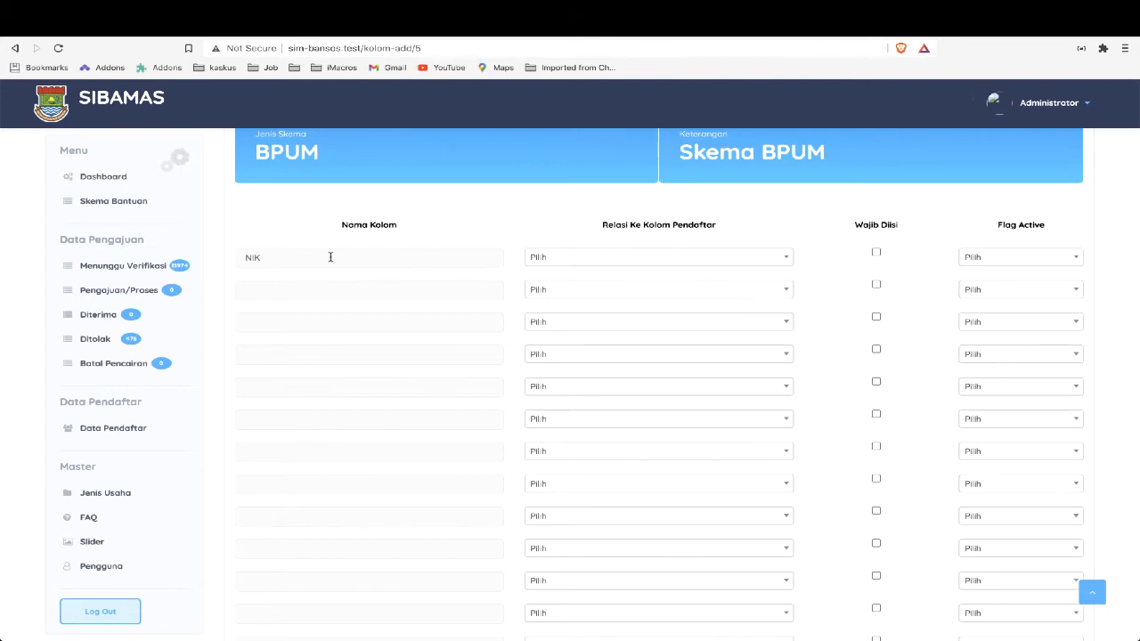
click(550, 257)
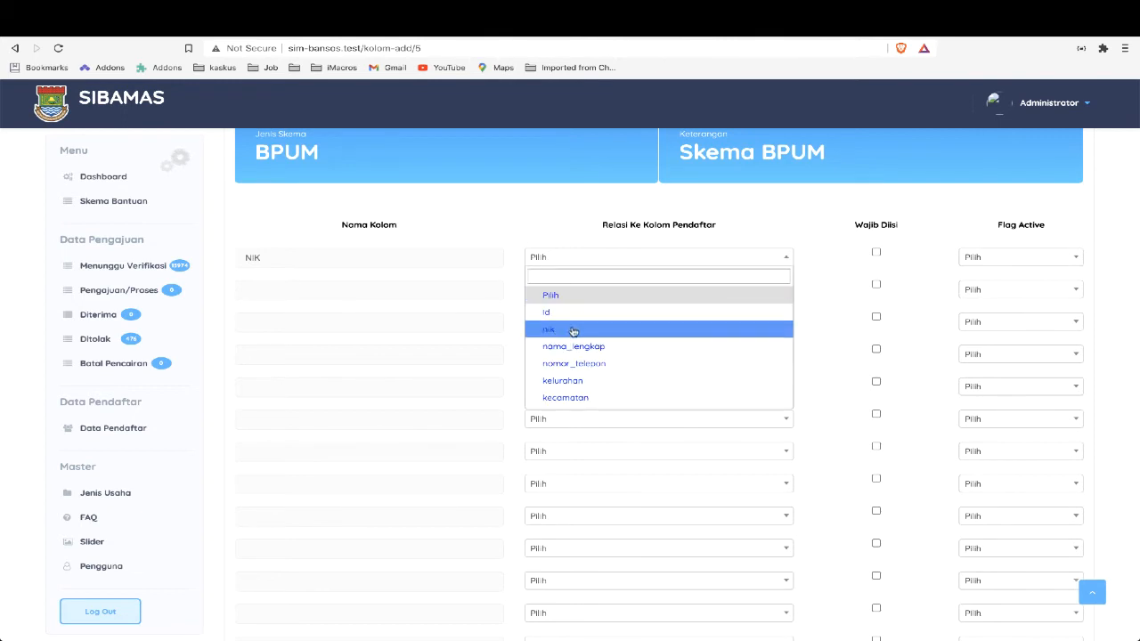
click(575, 332)
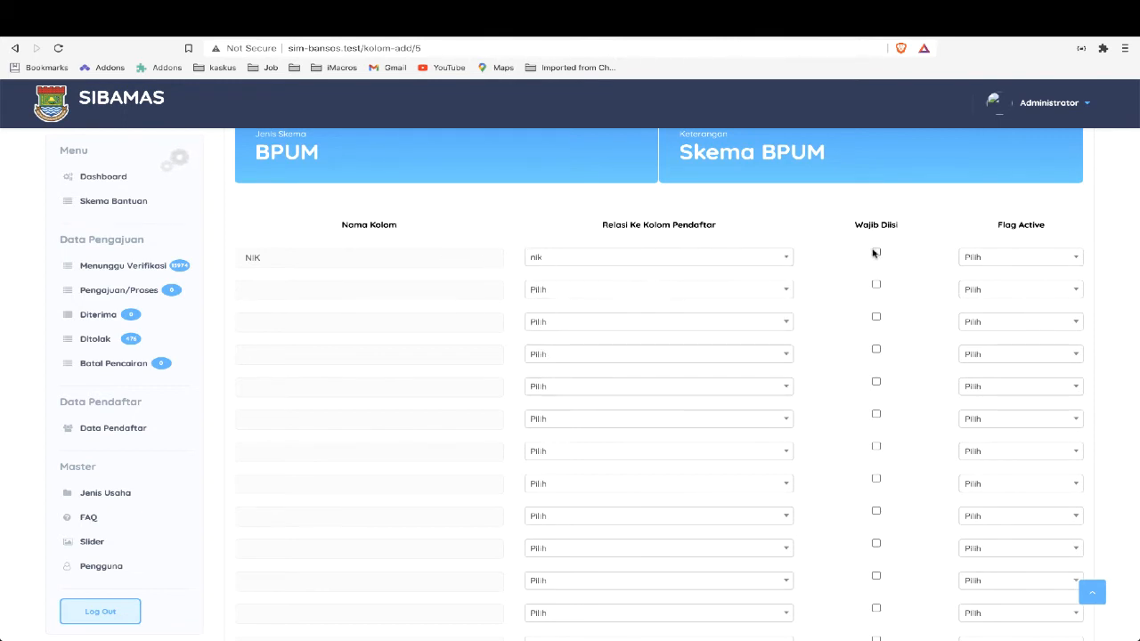
click(875, 254)
click(967, 256)
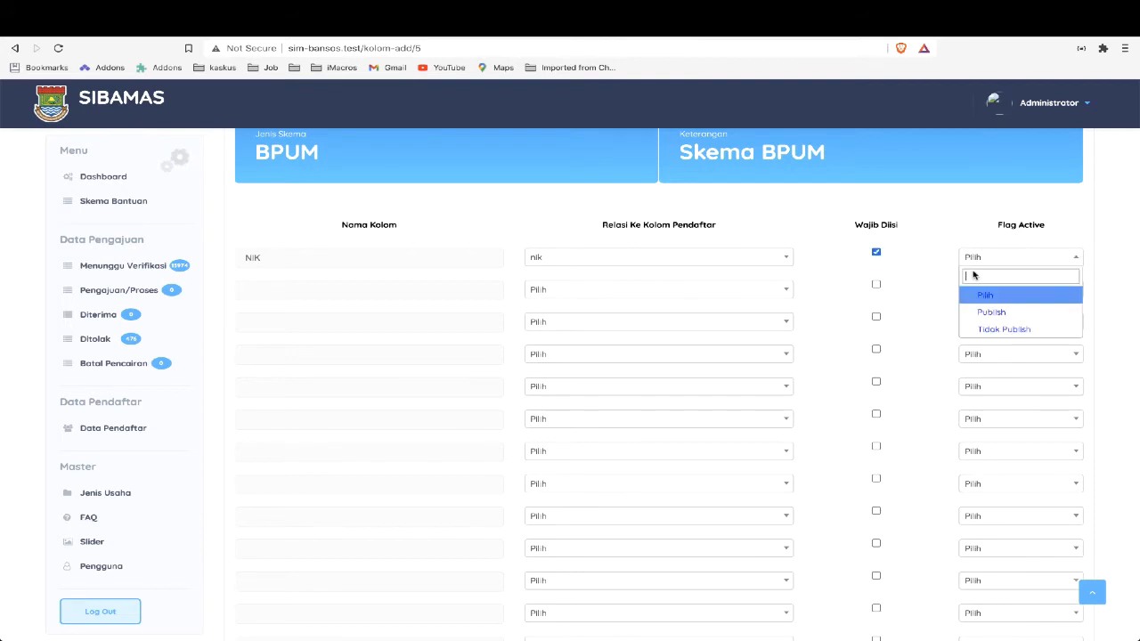
click(979, 310)
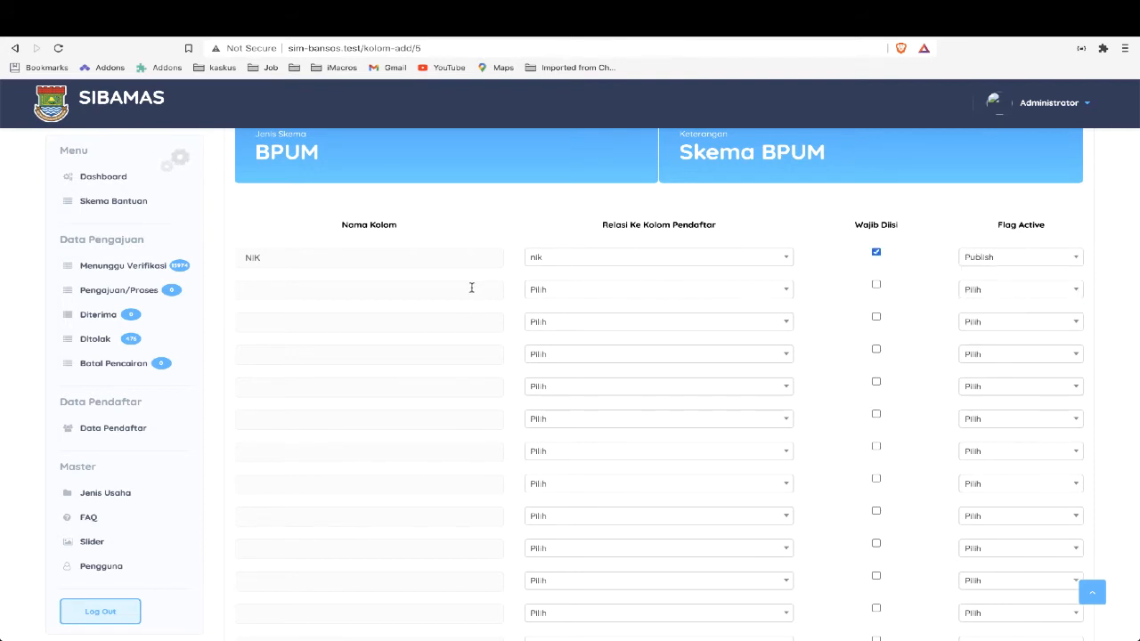
Define the second form column as Nama Lengkap, related to nama_lengkap, mandatory, with Flag Active set to Publish, following the PDF diagram
click(472, 288)
key(alt+Tab)
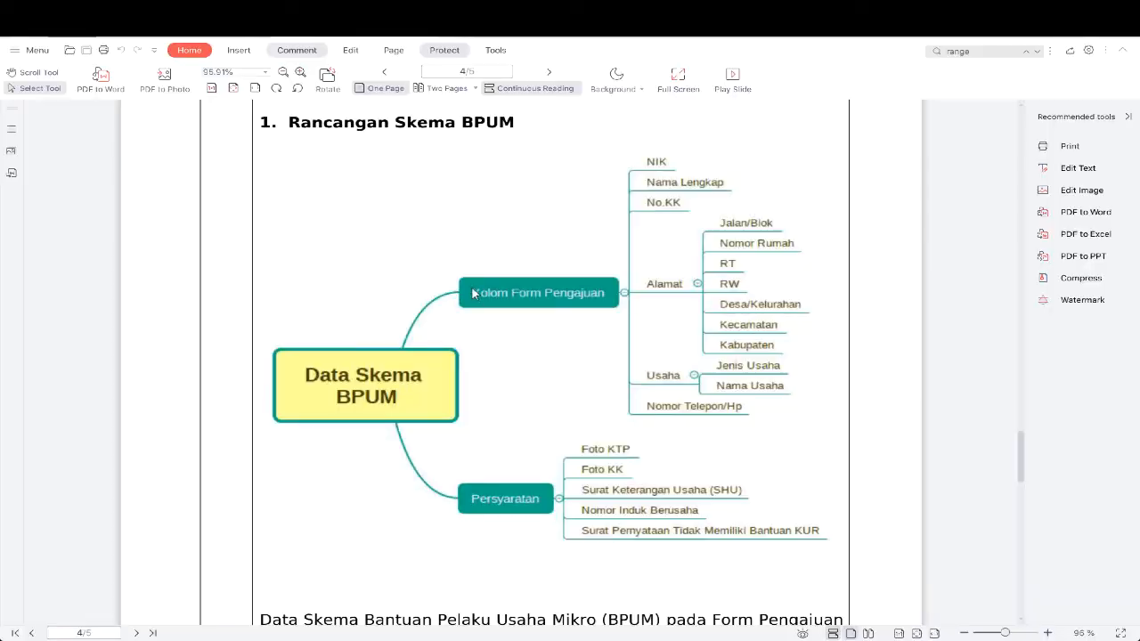
key(alt+Tab)
text(Nam)
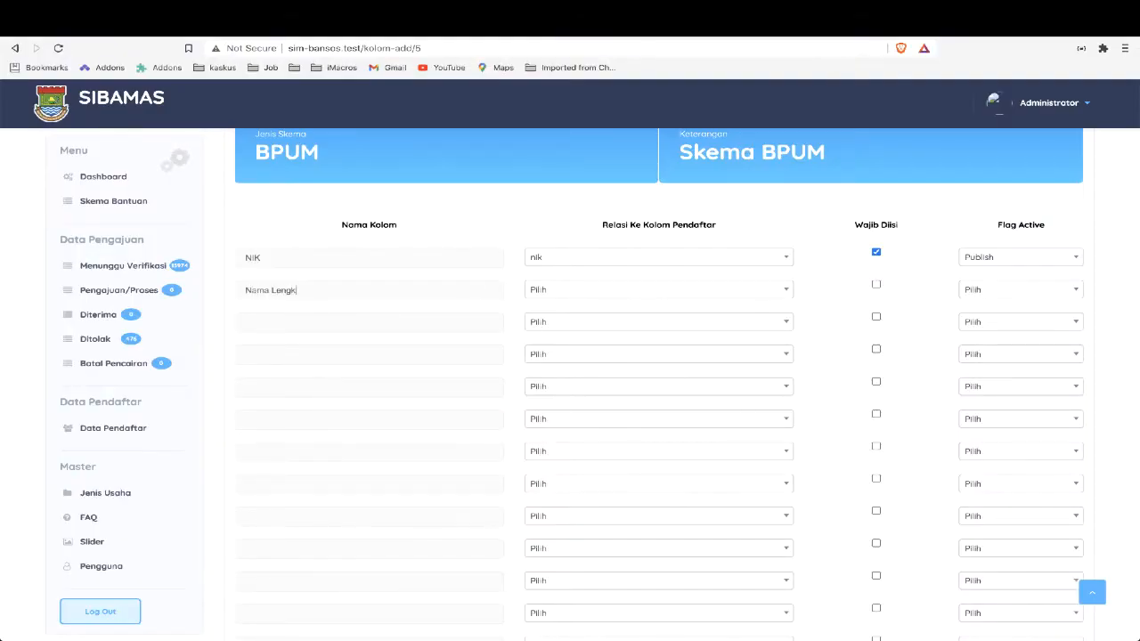
click(641, 294)
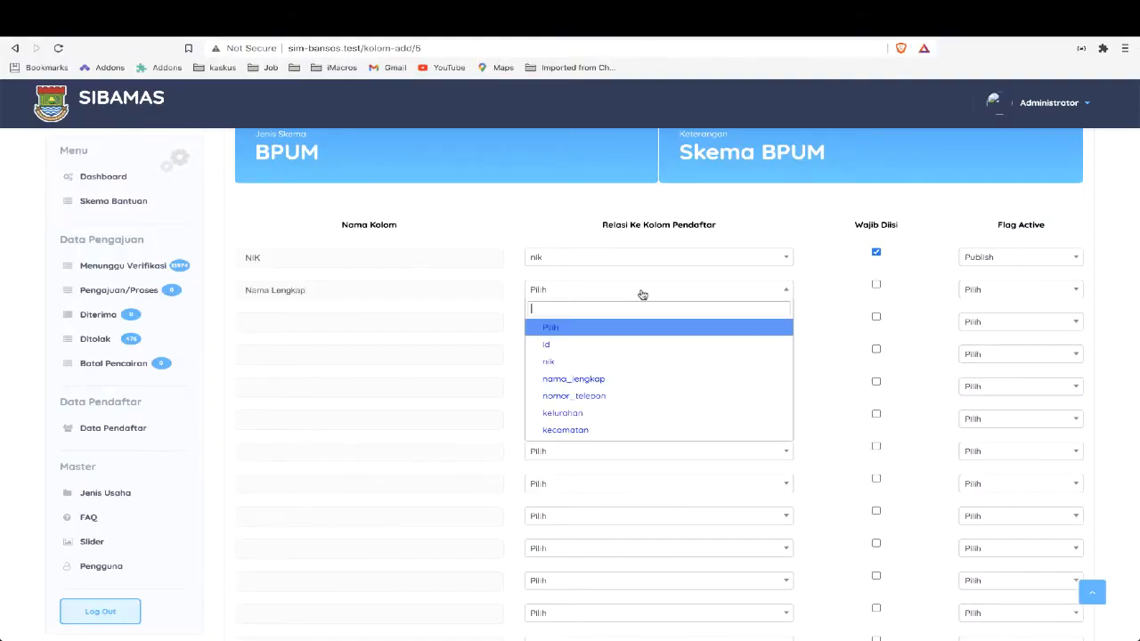
click(617, 378)
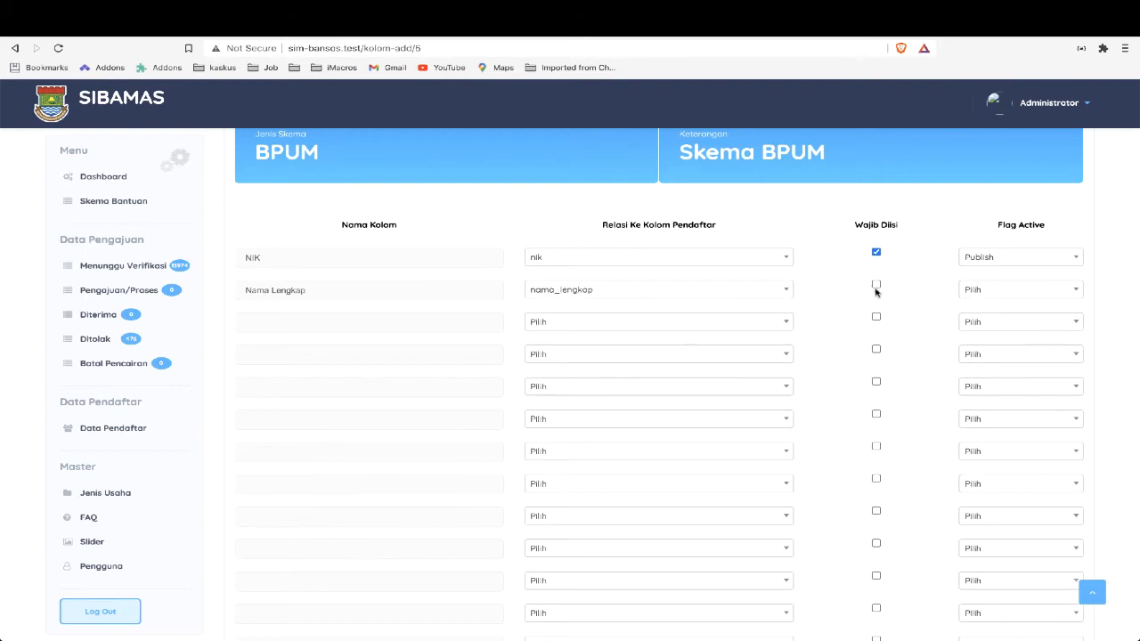
click(876, 285)
click(991, 294)
click(990, 345)
Following the PDF diagram, define the third form column as Nomor KK, without a relation, mandatory, with Flag Active set to Publish
key(alt+Tab)
key(alt+Tab)
click(339, 323)
click(555, 329)
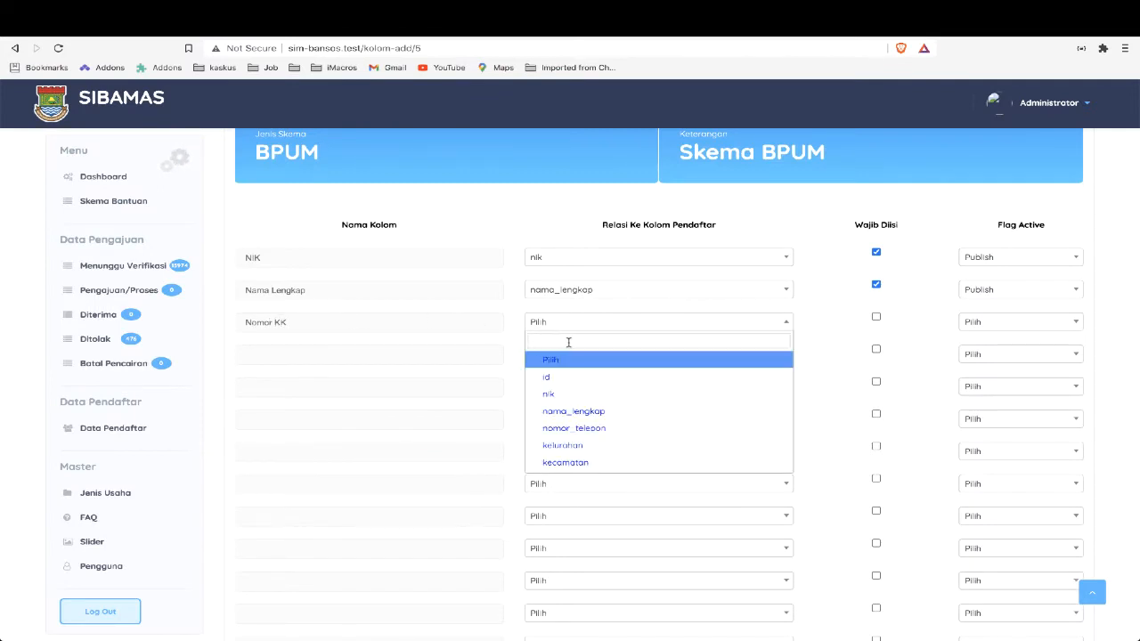
scroll(594, 421, down, 1)
scroll(593, 421, down, 1)
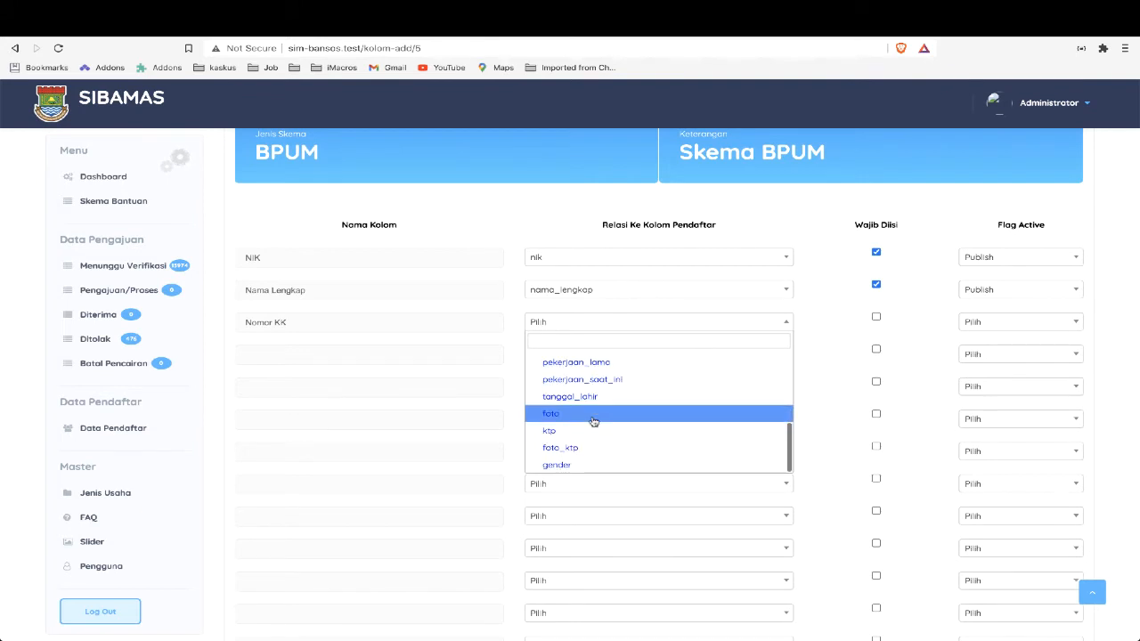
click(782, 224)
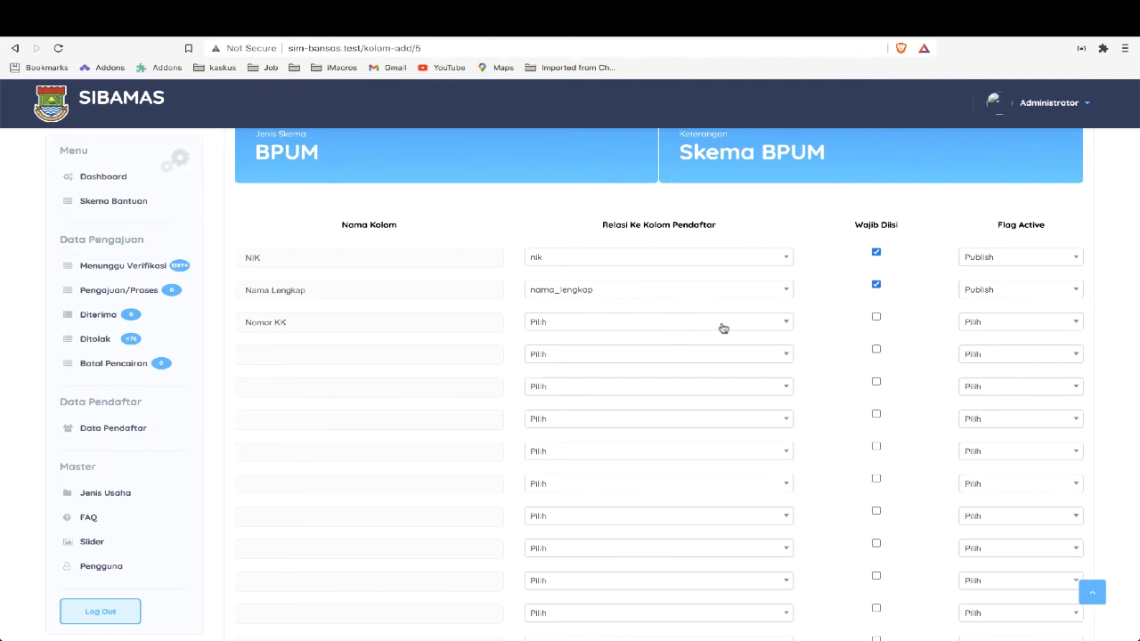
click(876, 317)
click(968, 326)
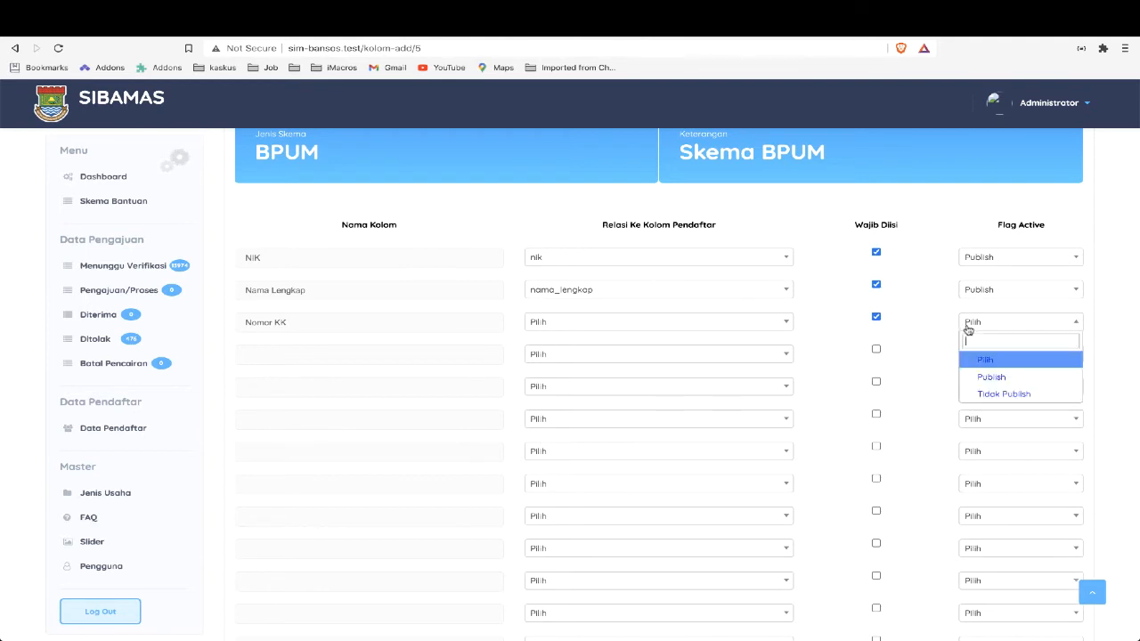
click(984, 377)
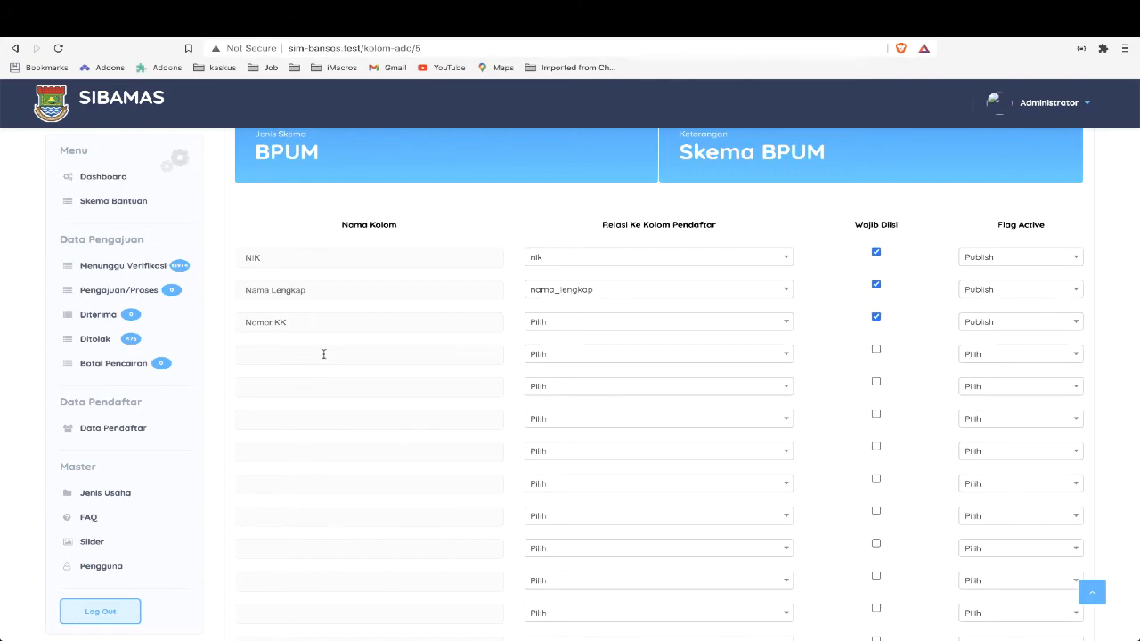
Check the PDF diagram and define the fourth form column as Alamat, related to alamat, mandatory, with Flag Active set to Publish
key(alt+Tab)
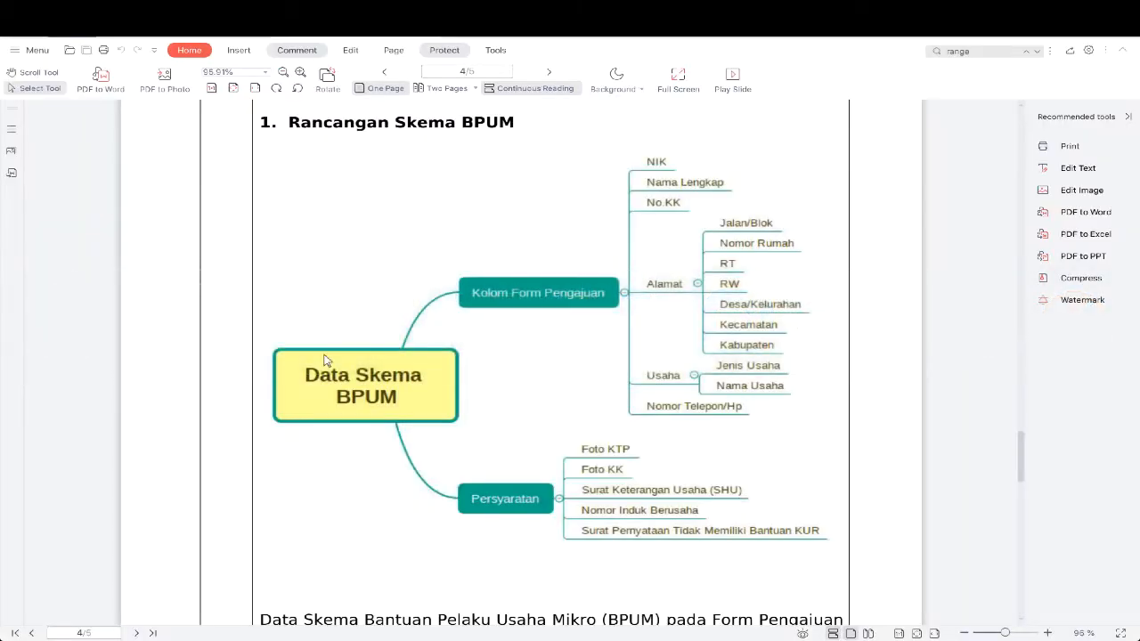
key(super+Tab)
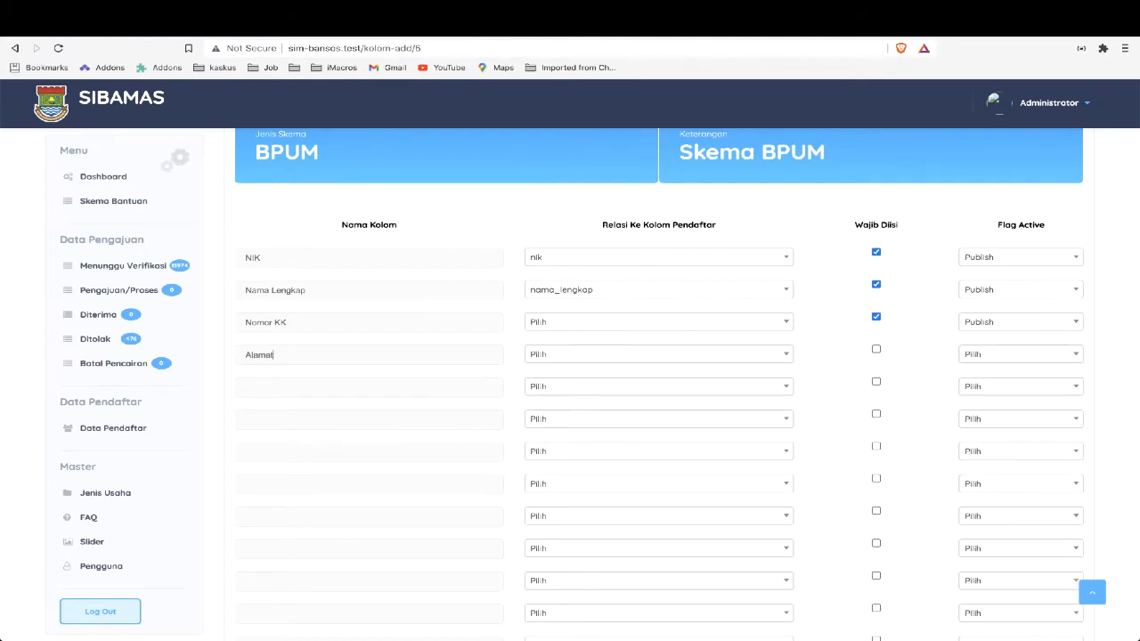
click(573, 355)
text(ala)
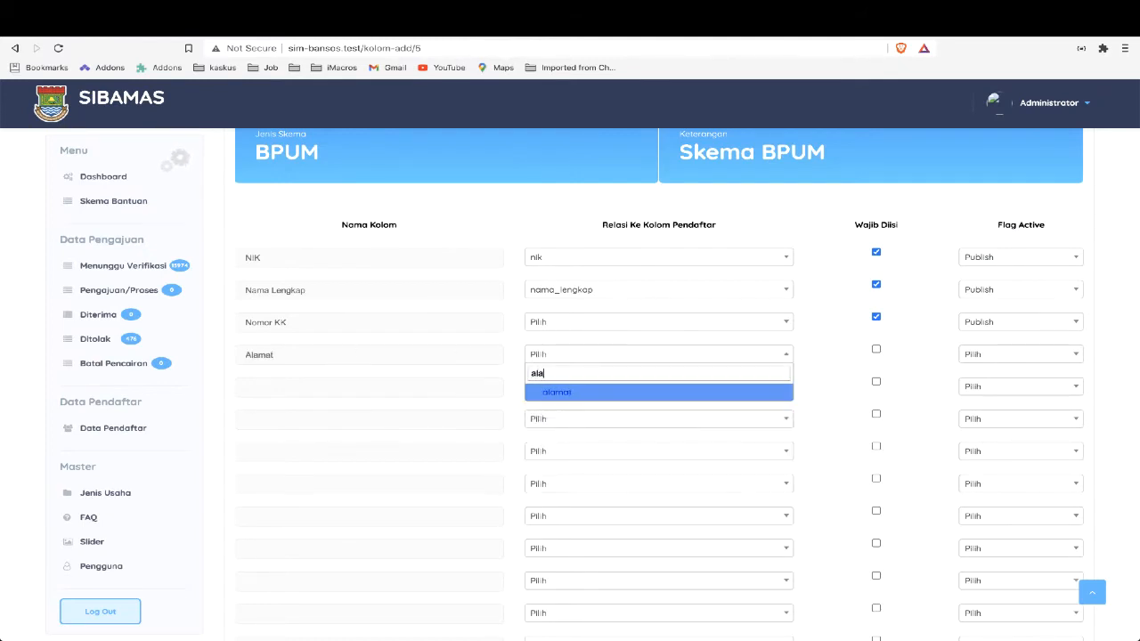
click(606, 392)
click(876, 349)
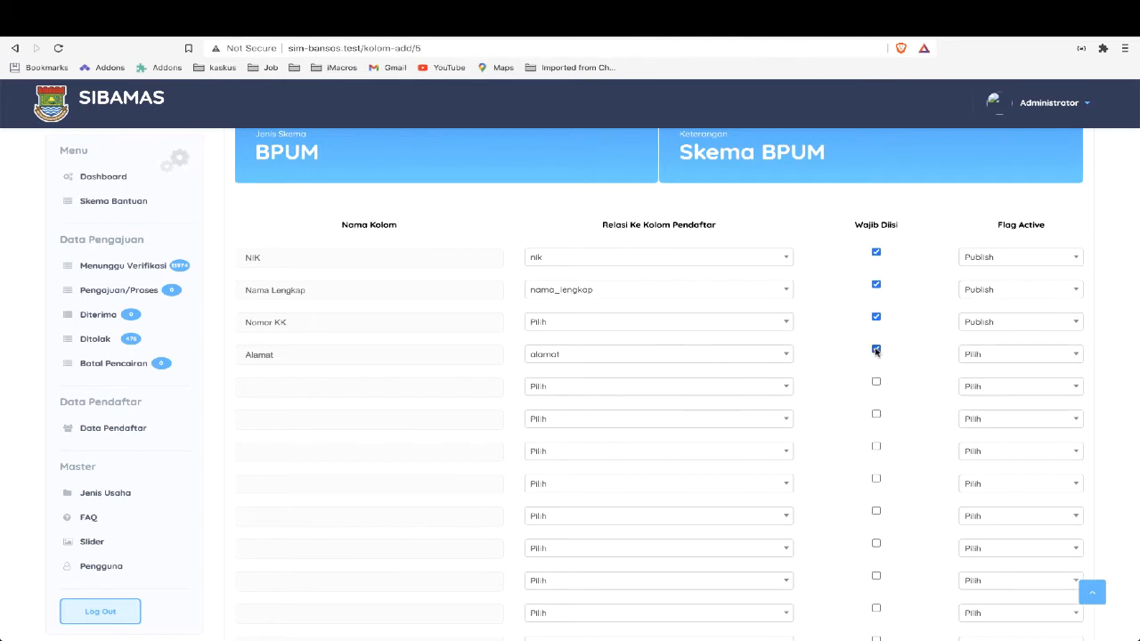
click(974, 361)
click(978, 405)
Define the fifth form column from the PDF diagram as Jalan/Blok, without a relation, not mandatory, with Flag Active set to Publish
key(alt+Tab)
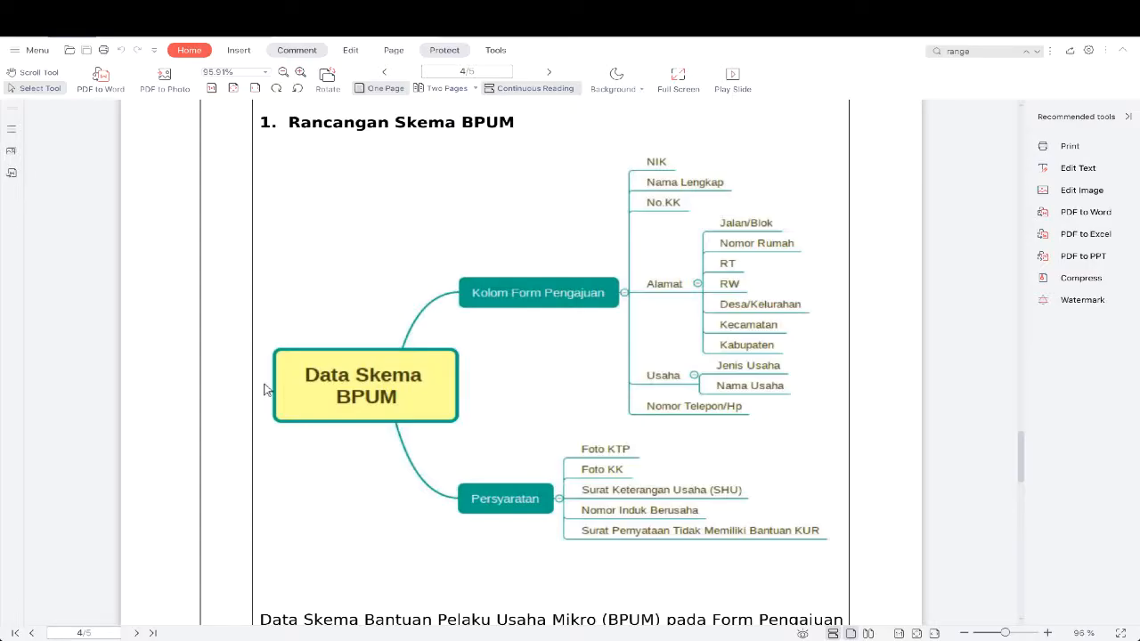
key(alt+Tab)
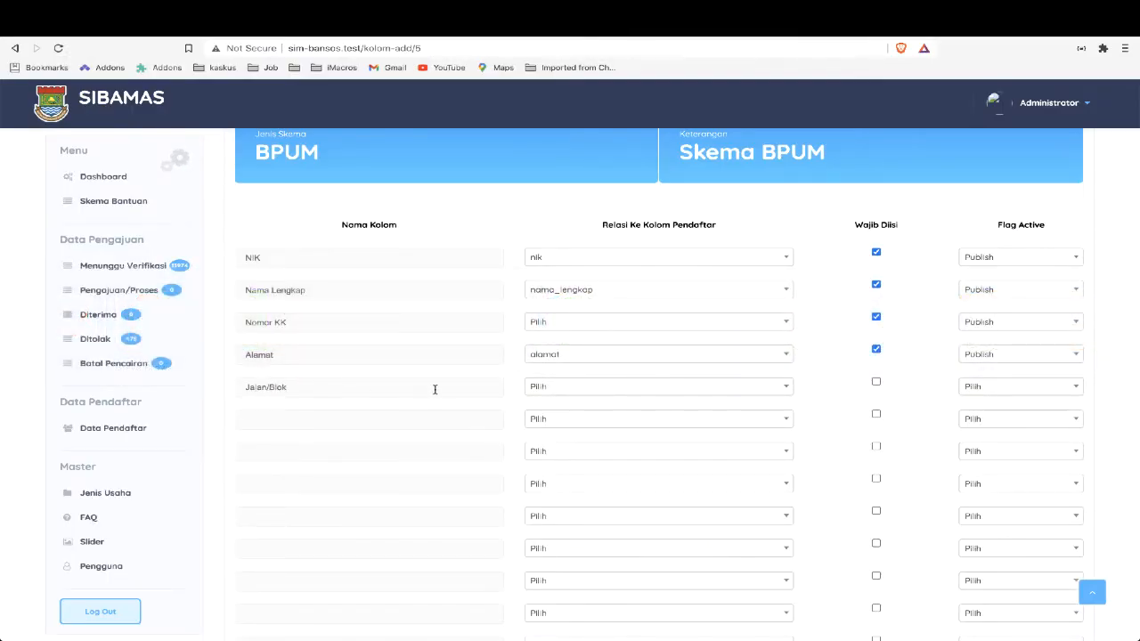
click(547, 393)
text(jal)
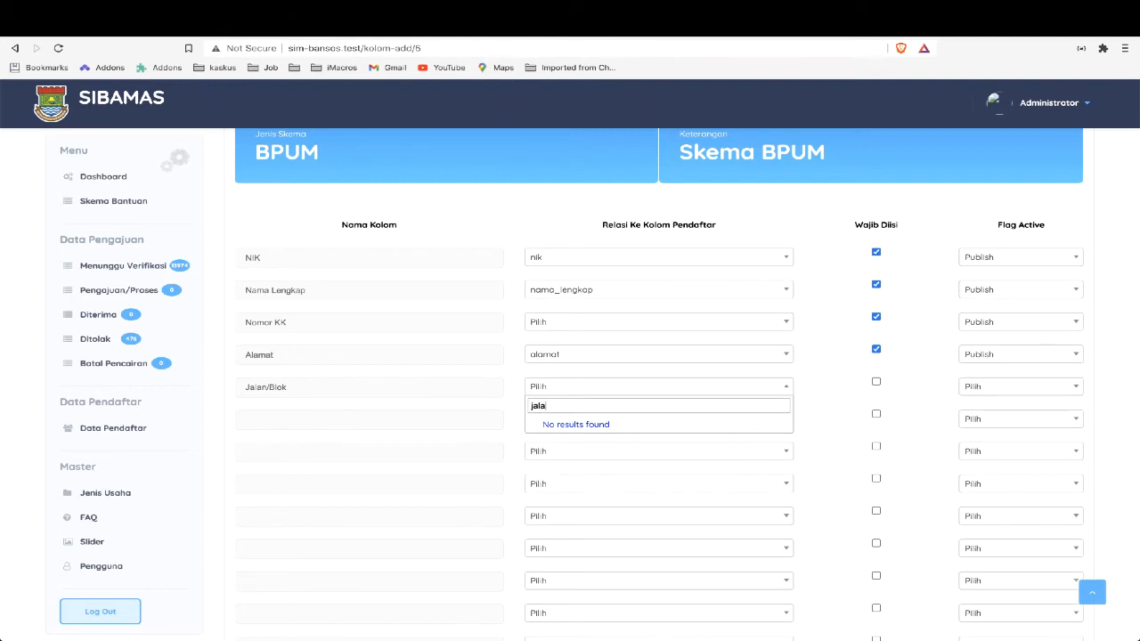
text(a)
key(BackSpace)
key(BackSpace)
key(BackSpace)
key(BackSpace)
click(876, 381)
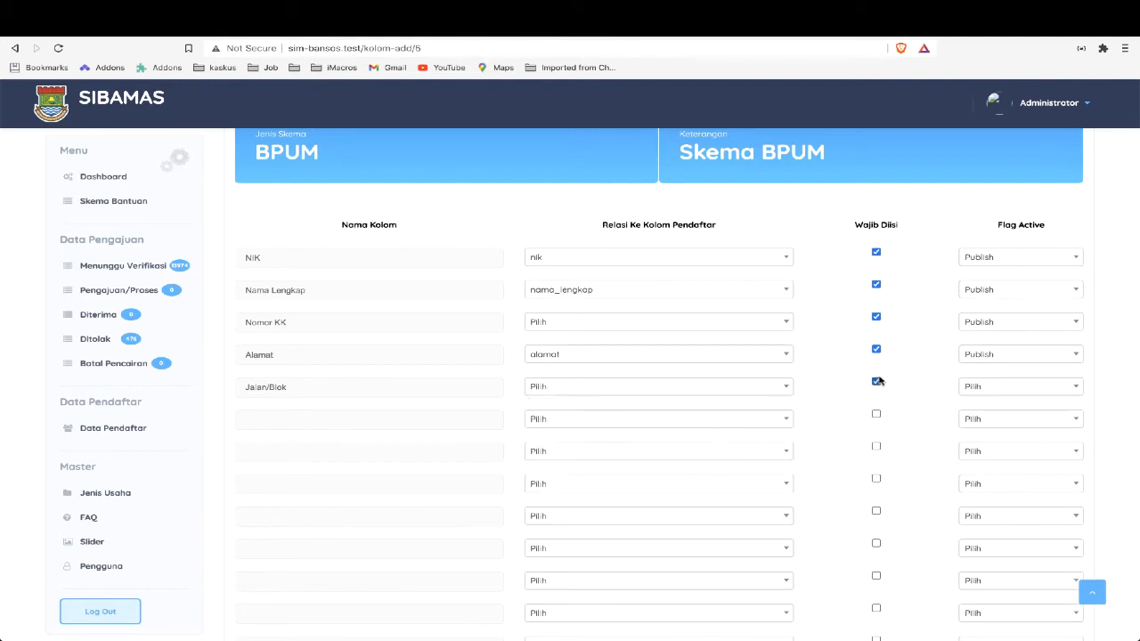
click(971, 386)
click(980, 439)
Consult the PDF diagram again and name the sixth and seventh form columns Nomor Rumah and RT/RW
key(alt+Tab)
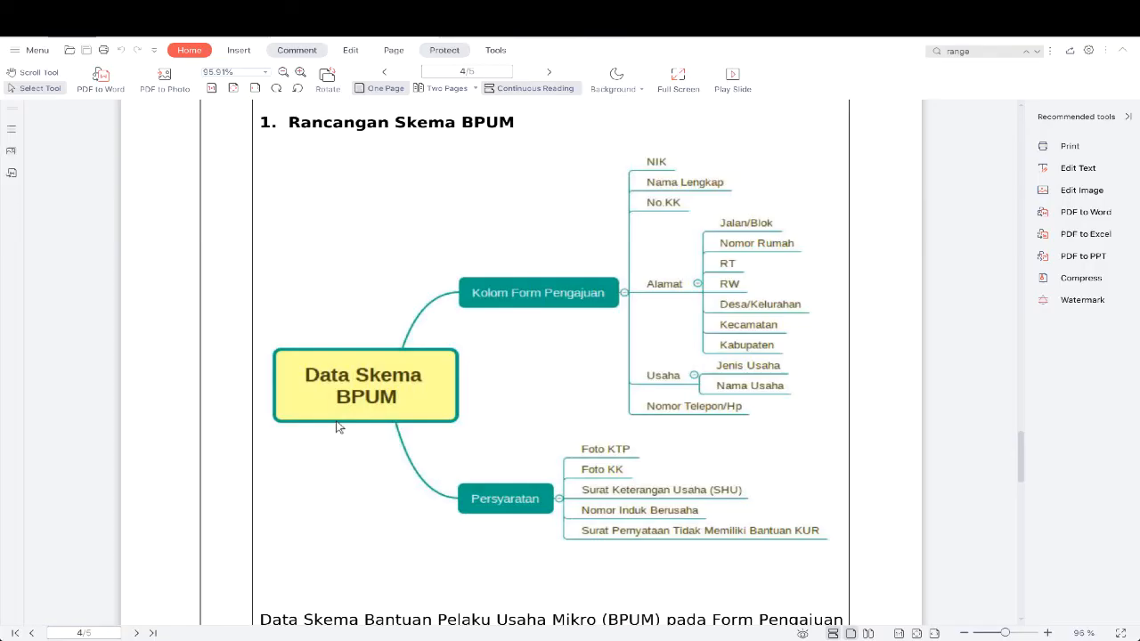
key(alt+Tab)
text(Nomor )
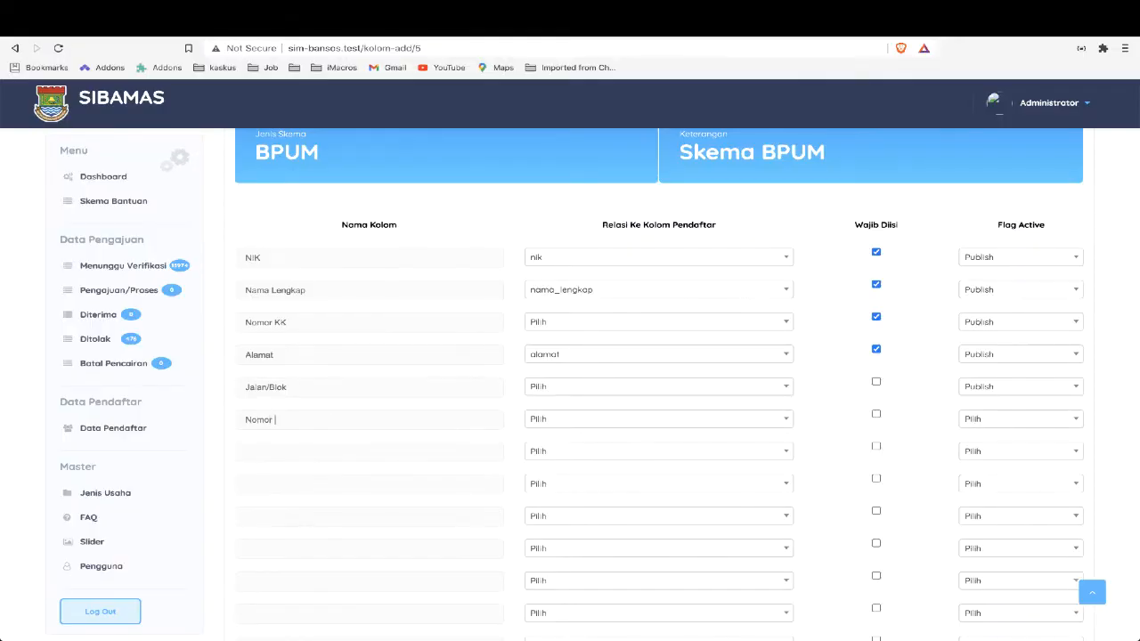
text(Rumah)
Name the eighth form column Kecamatan, relate it to kecamatan and mark it as mandatory
click(413, 485)
text(Kecamatan)
click(668, 484)
text(kec)
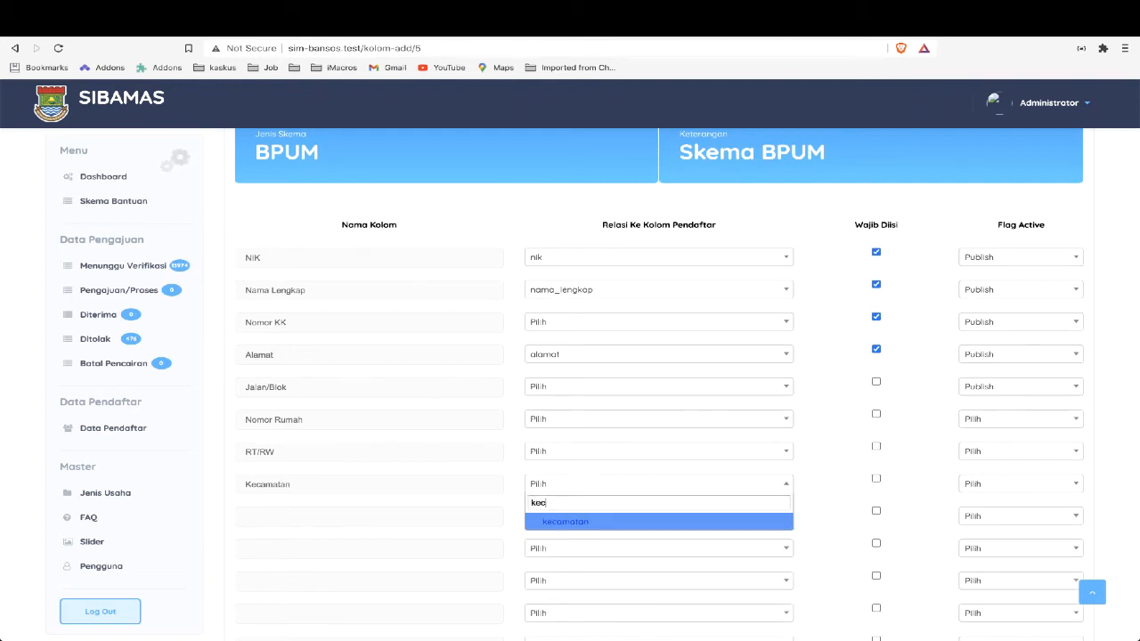
key(Return)
click(875, 481)
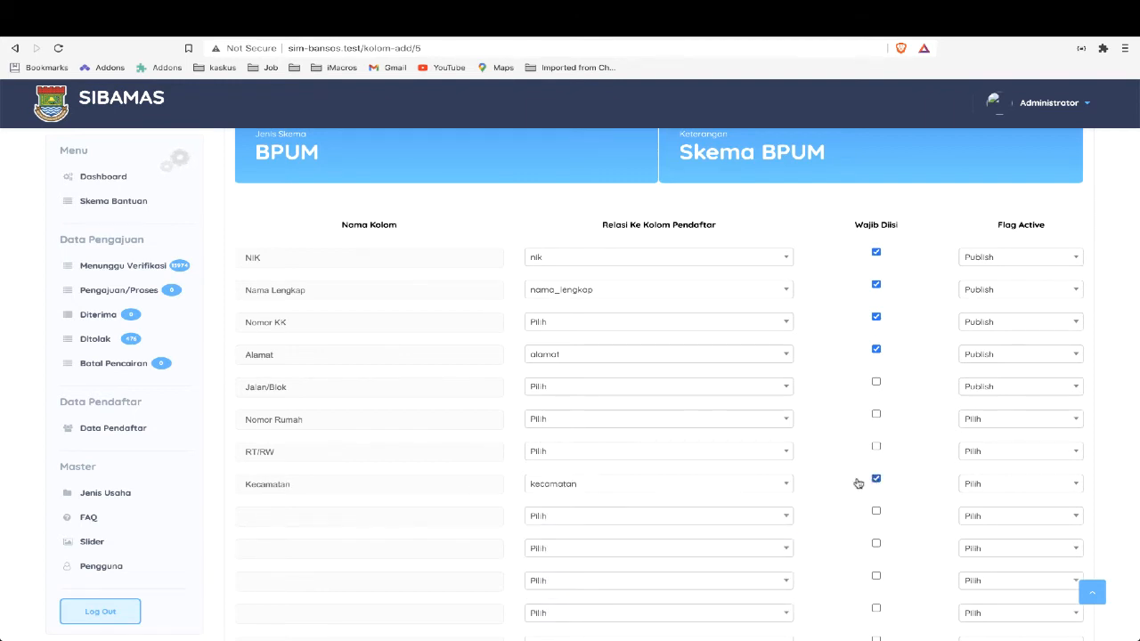
Name the ninth form column Kelurahan, relate it to kelurahan and mark it as mandatory
click(337, 510)
text(Kelurahan)
click(558, 518)
text(kelu)
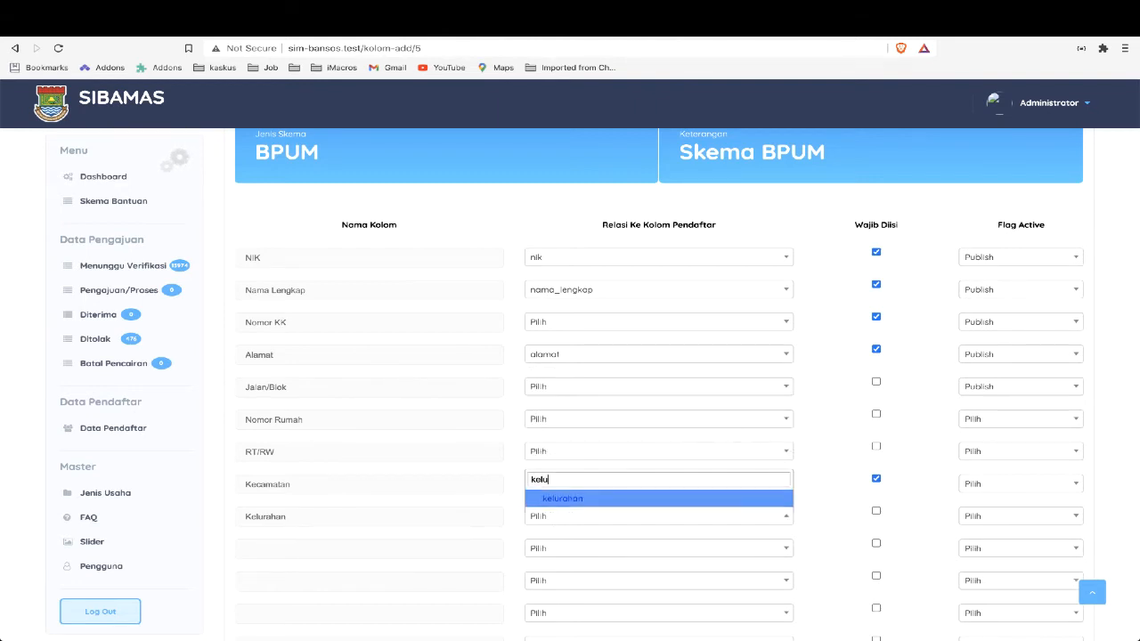
key(Return)
click(875, 510)
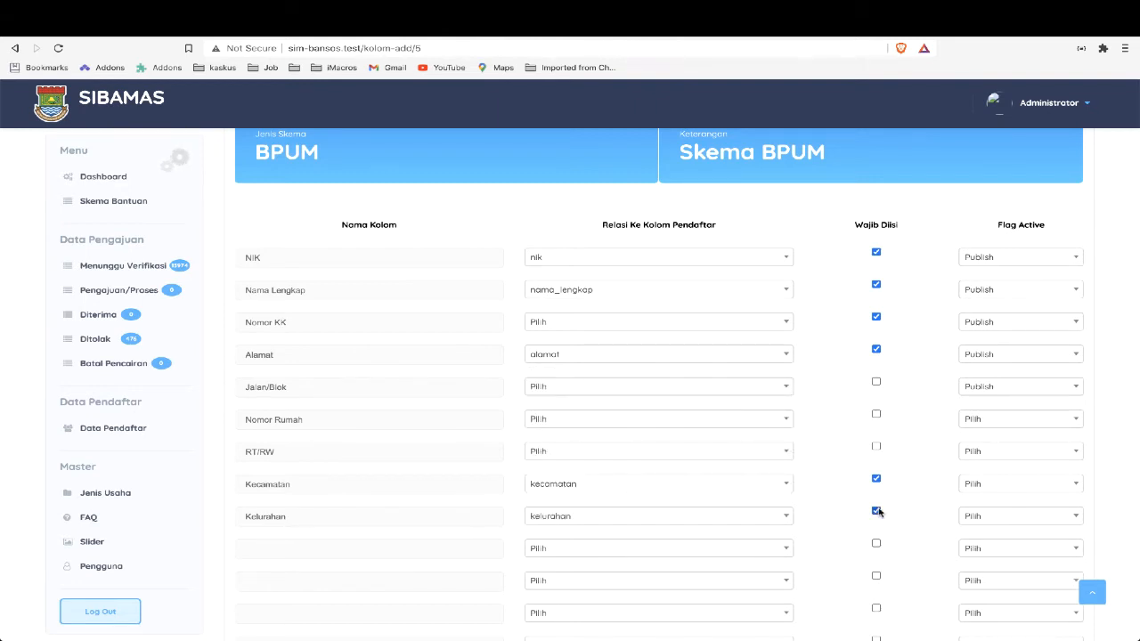
Set Flag Active to Publish for the Kecamatan, Kelurahan, RT/RW and Nomor Rumah columns
click(968, 493)
click(971, 537)
click(983, 517)
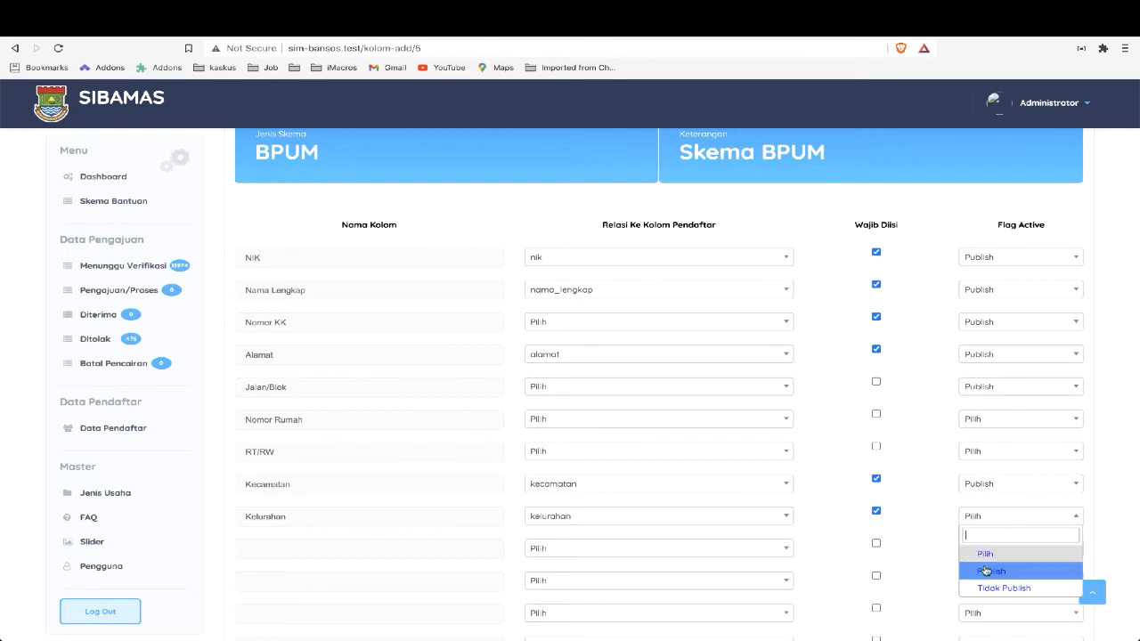
click(985, 571)
click(970, 452)
click(977, 506)
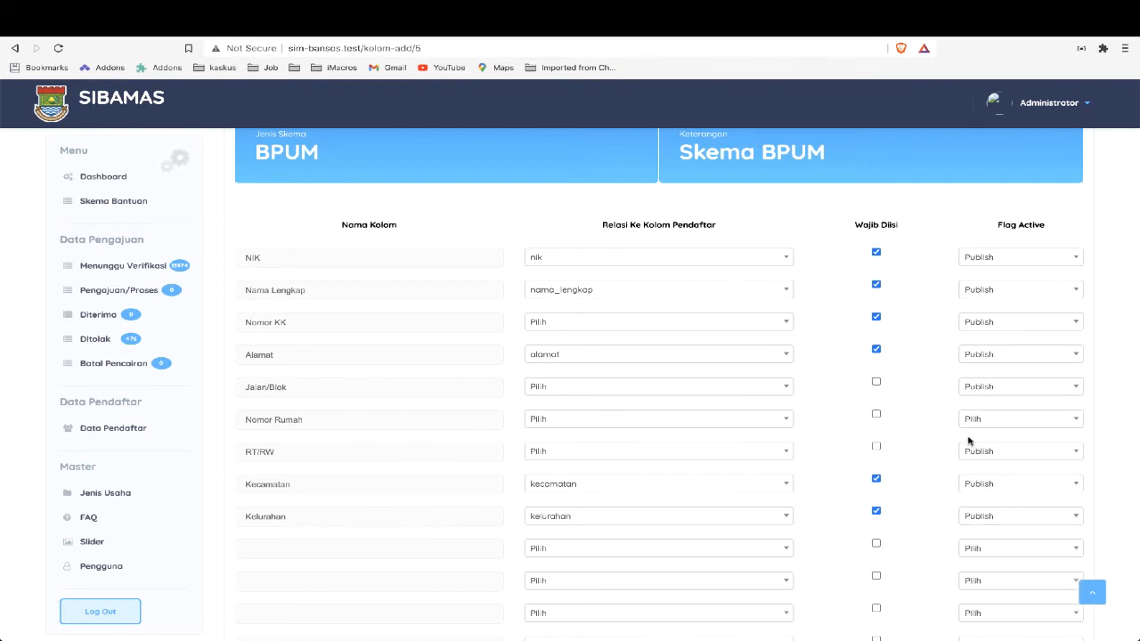
click(972, 424)
click(971, 473)
Check the business fields under Usaha in the PDF diagram and name the tenth form column Jenis Usaha
key(alt+Tab)
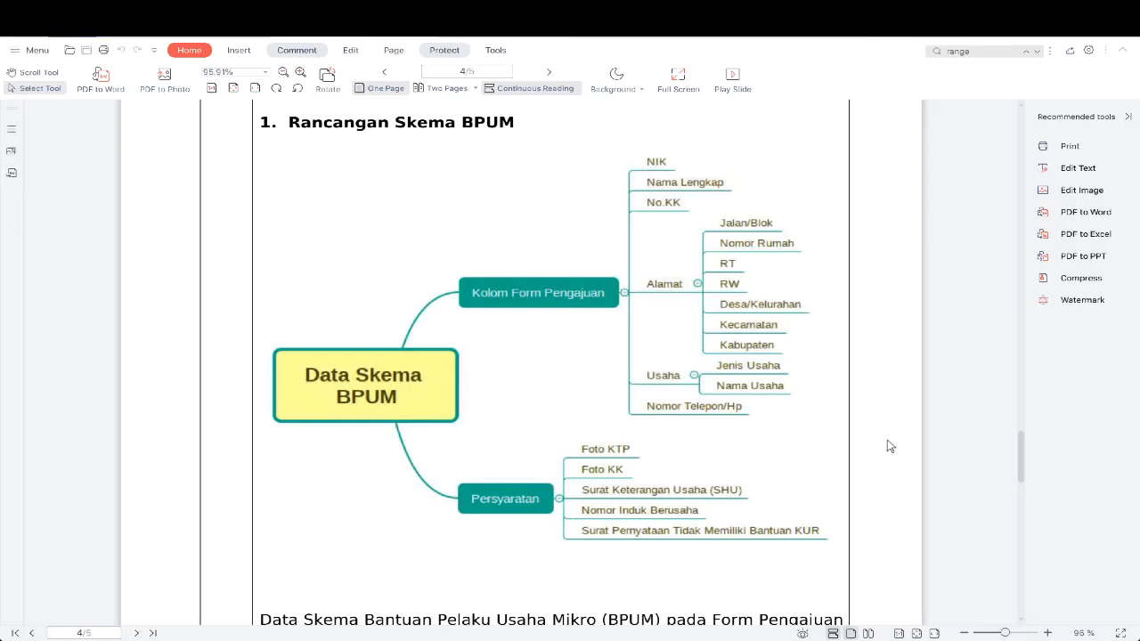
scroll(713, 453, down, 1)
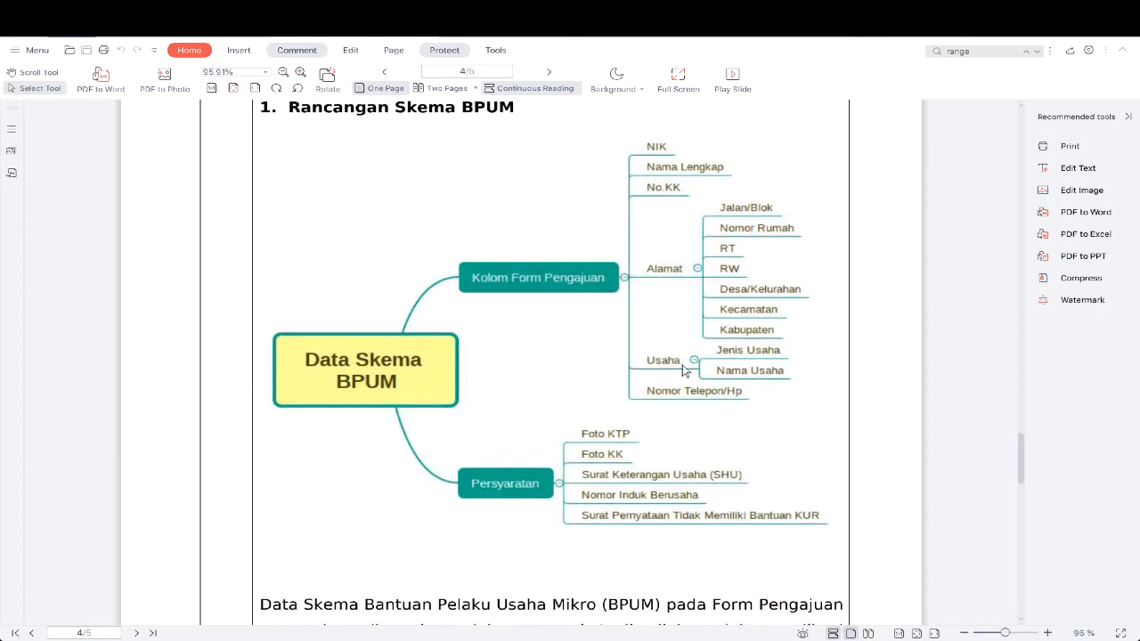
key(alt+Tab)
click(270, 548)
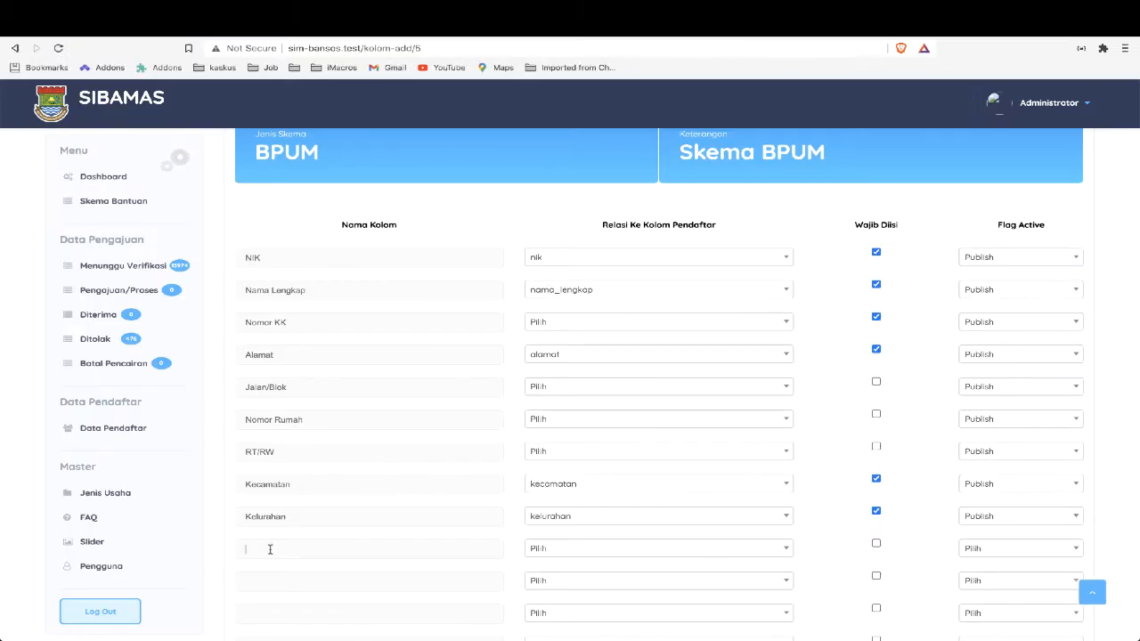
text(J)
Search the relation options of the Jenis Usaha column for "jeni" and "usah", and leave the relation unset
click(538, 549)
text(jeni)
key(BackSpace)
key(BackSpace)
key(BackSpace)
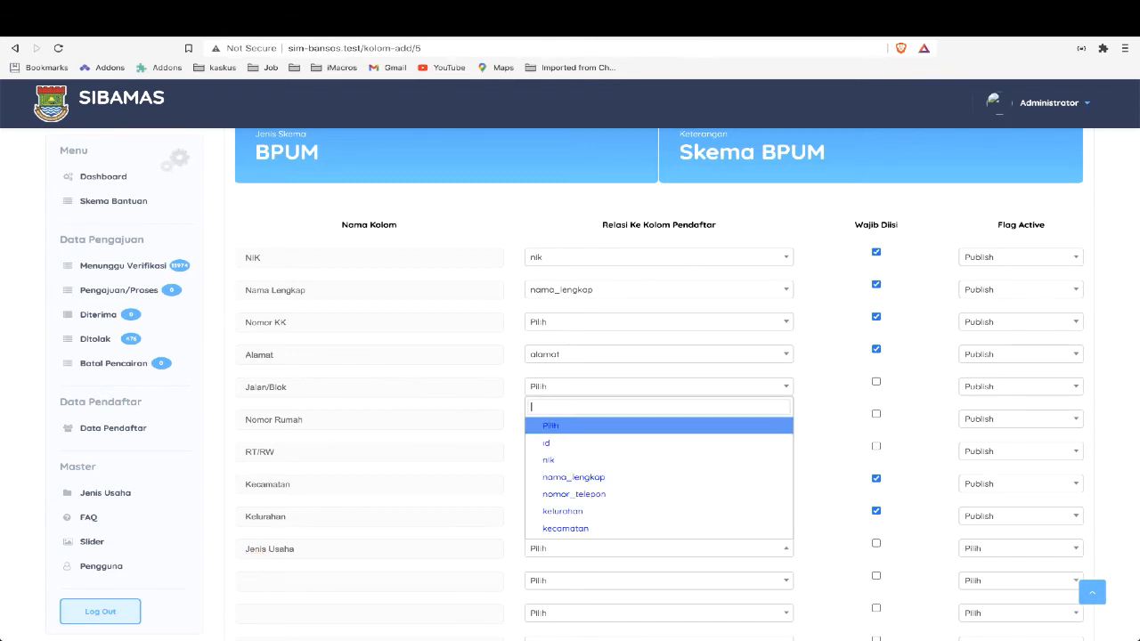
text(usah)
key(BackSpace)
key(BackSpace)
key(BackSpace)
key(BackSpace)
key(Escape)
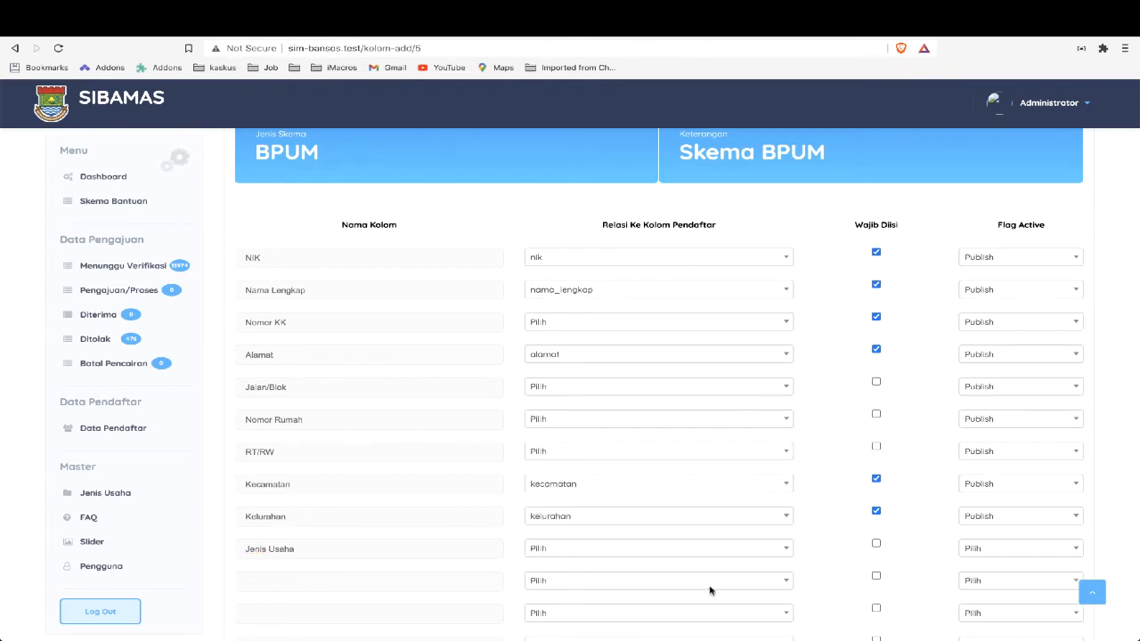
Mark the Jenis Usaha column as mandatory and set its Flag Active to Publish
click(876, 544)
click(967, 547)
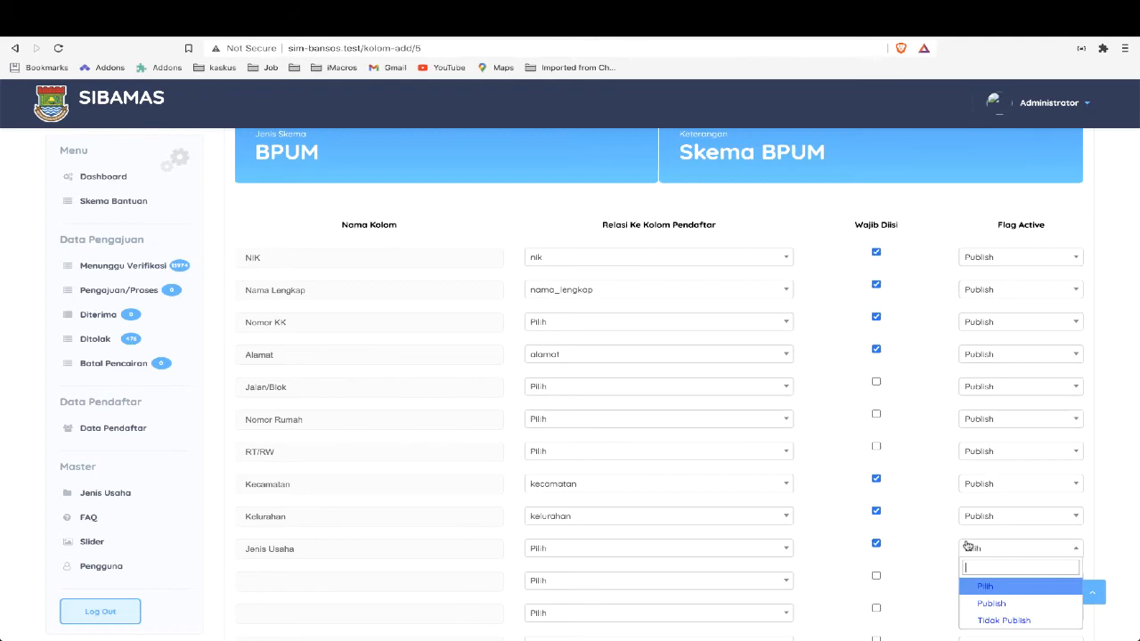
click(991, 602)
Define the eleventh form column from the PDF diagram as Nama Usaha, without a relation, mandatory, with Flag Active set to Publish
scroll(819, 575, down, 2)
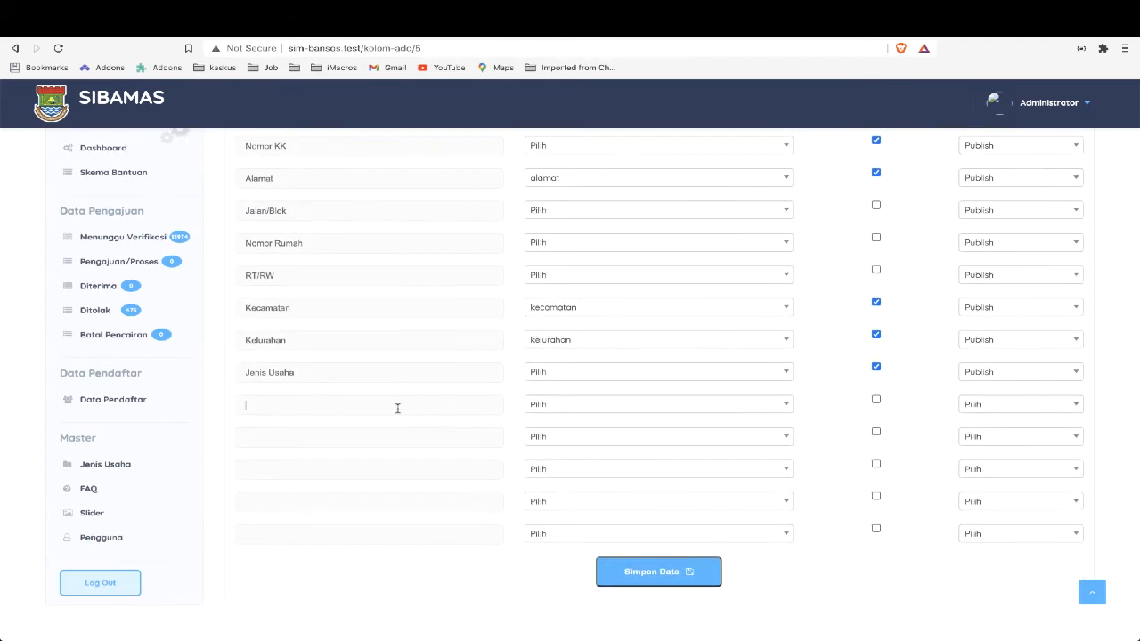
key(alt+Tab)
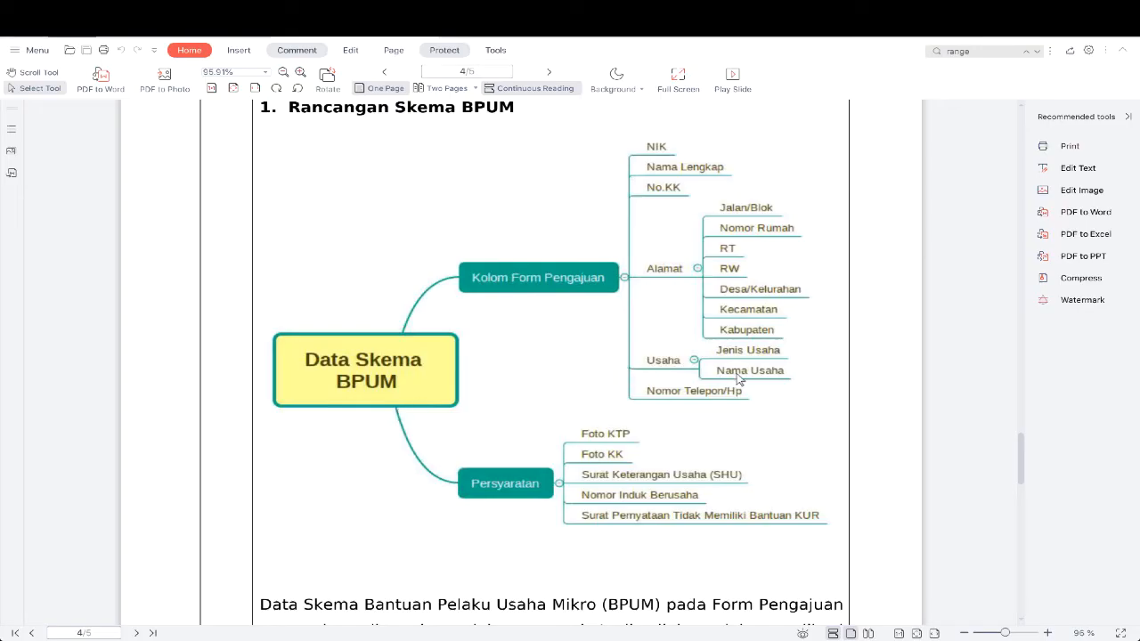
key(alt+Tab)
text(Nama Usaha)
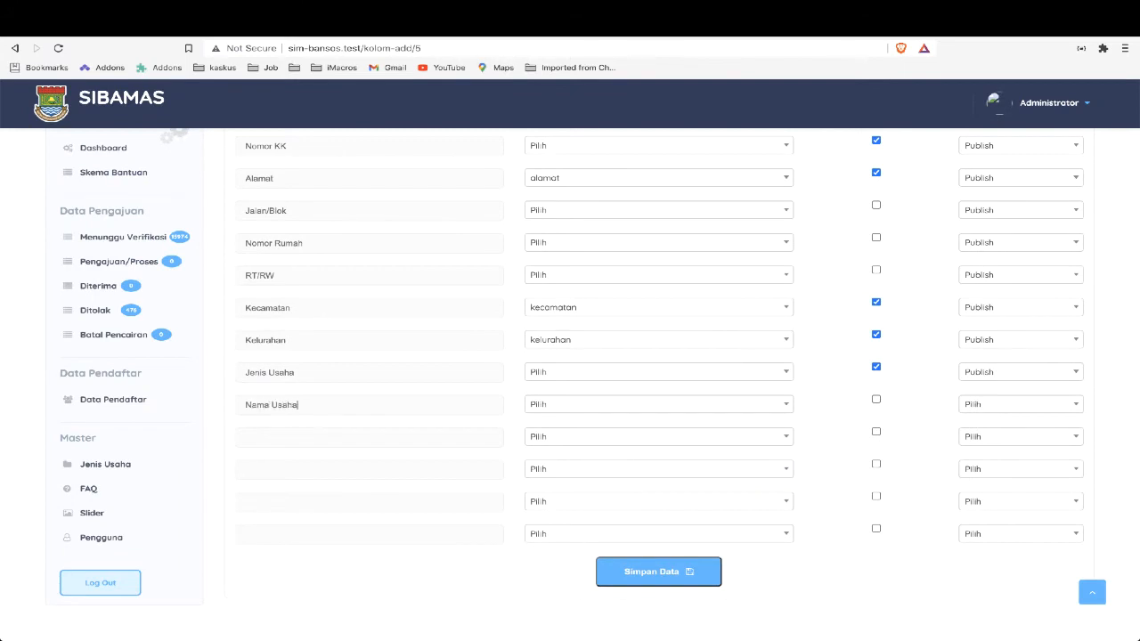
click(875, 400)
click(969, 403)
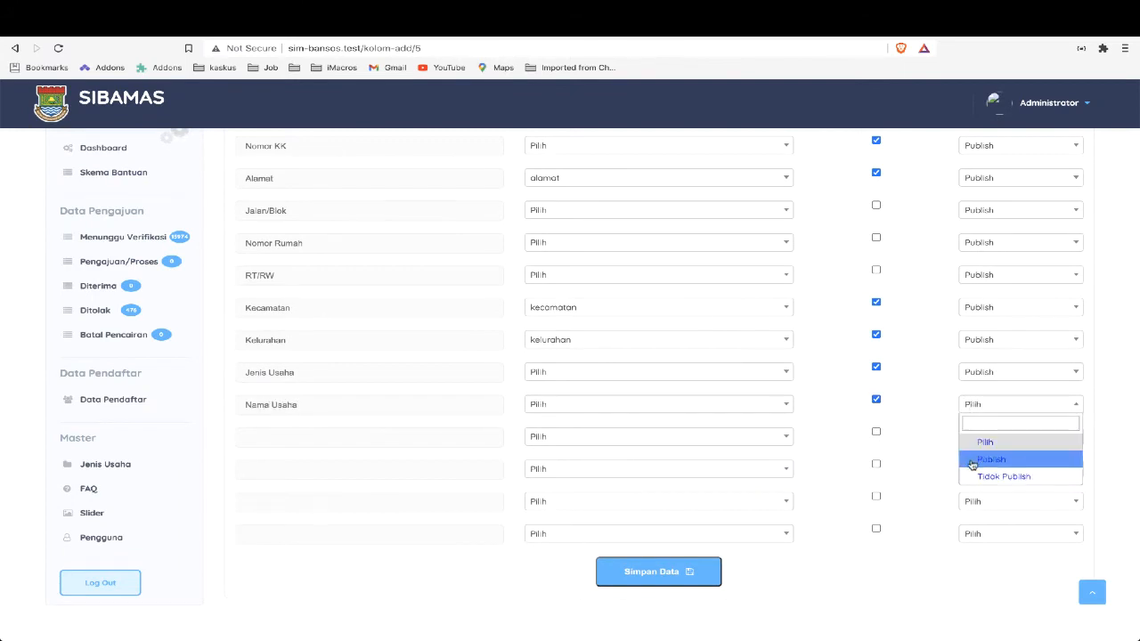
click(974, 460)
Name the twelfth form column Nomo Telepon/HP following the PDF diagram, and relate it to nomor_telepon
click(362, 439)
key(alt+Tab)
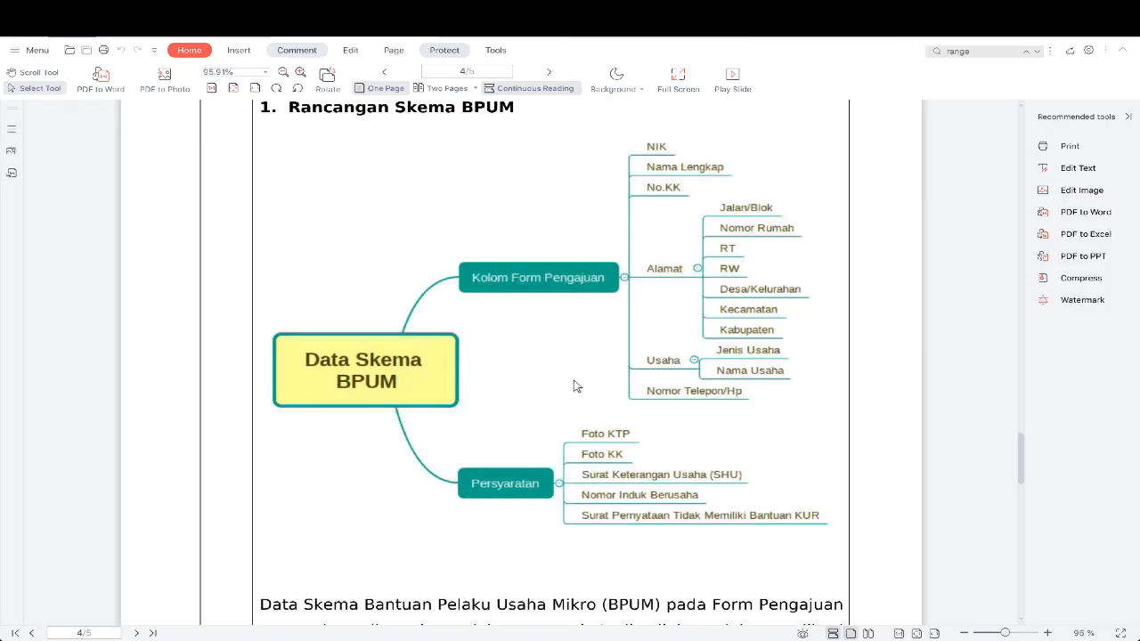
key(alt+Tab)
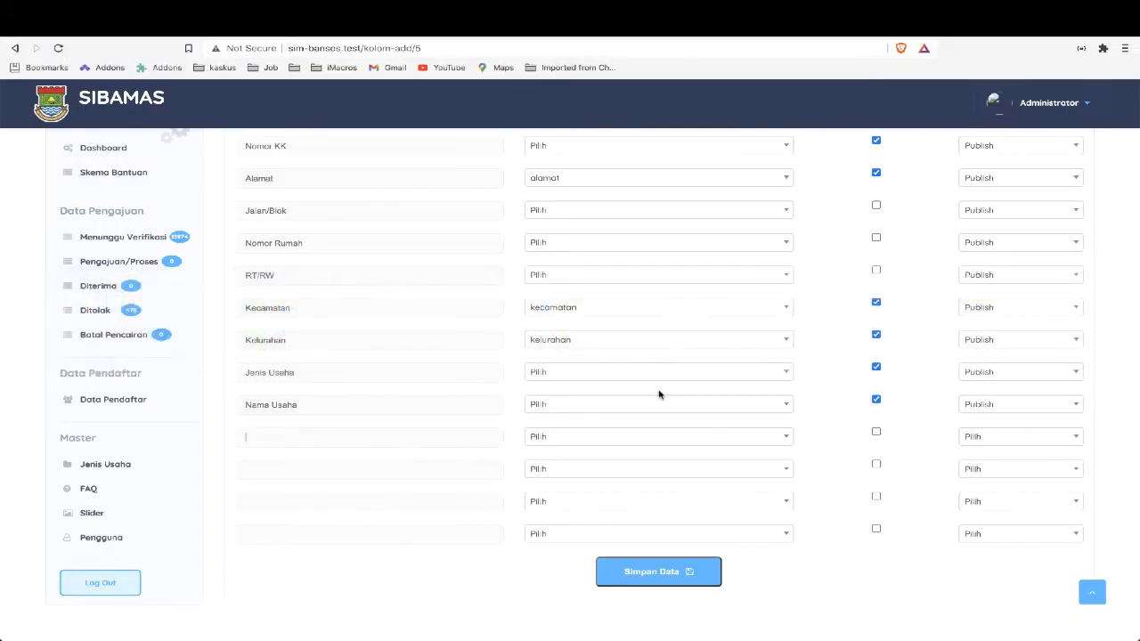
text(Nomo Telepon/HP)
click(731, 427)
text(te)
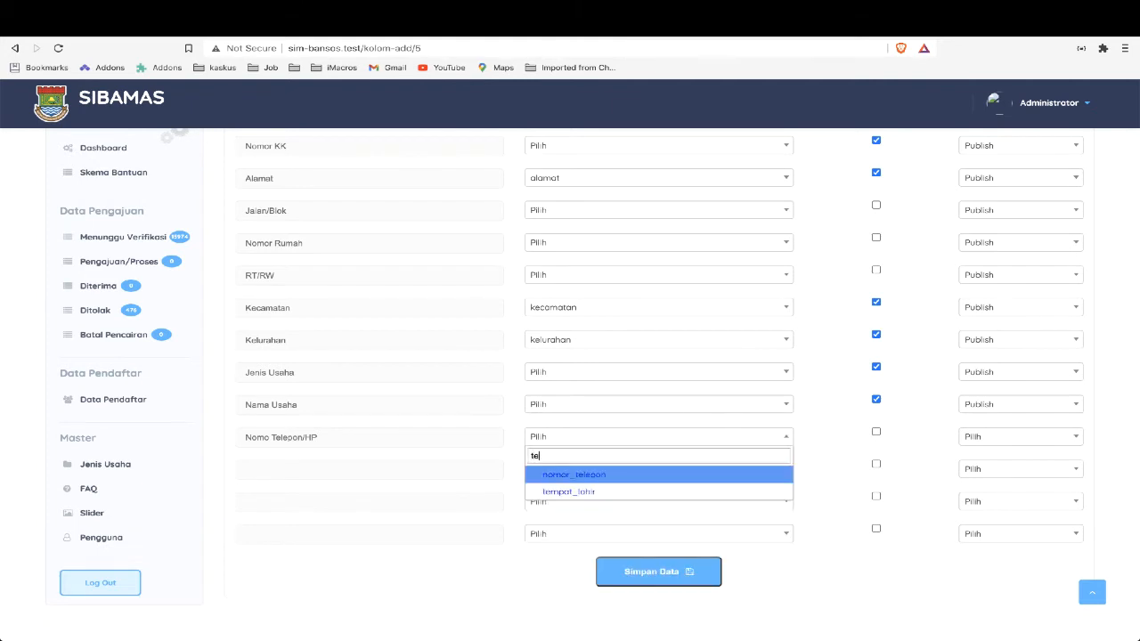
key(Return)
Search the phone column's relation options for "hp" and "te", and reselect nomor_telepon
click(754, 438)
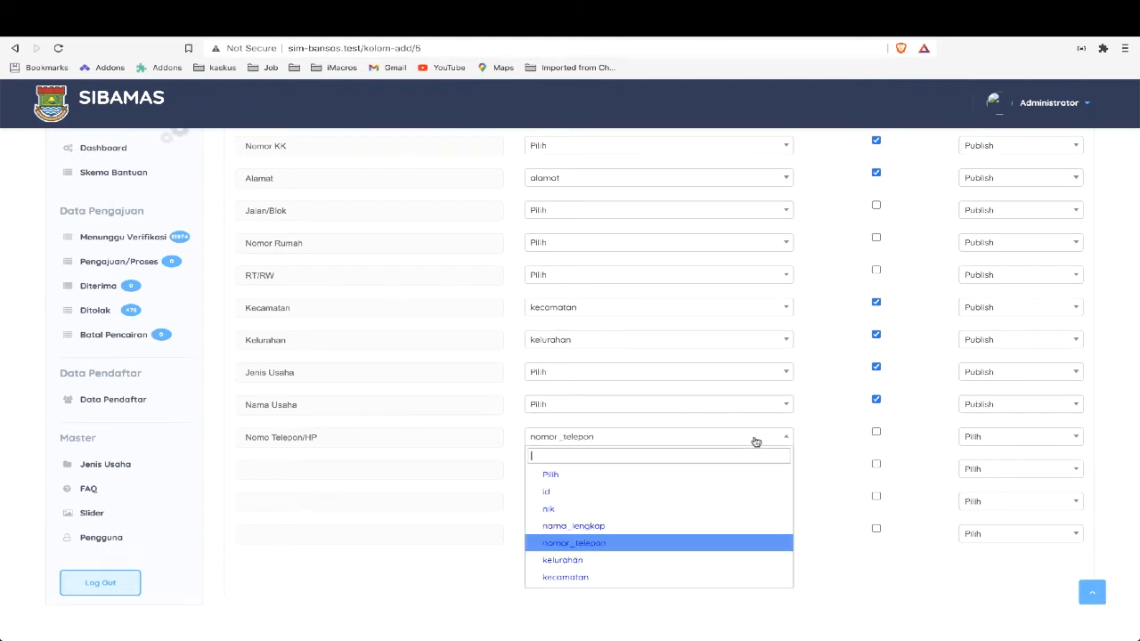
text(hp)
key(BackSpace)
key(BackSpace)
text(te)
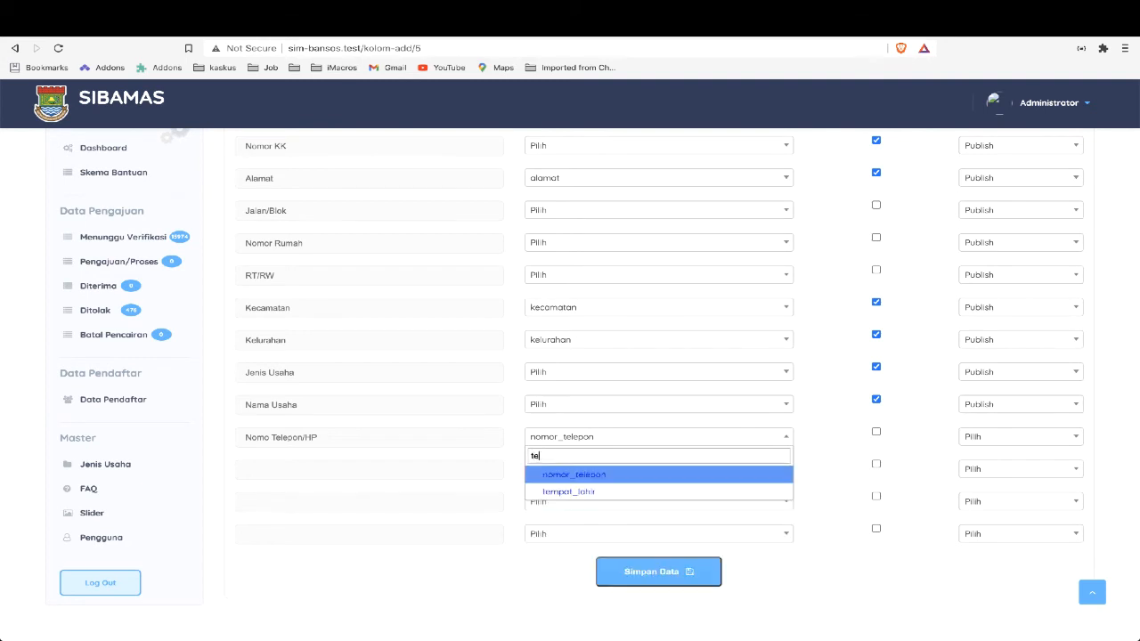
key(Return)
Make the phone column mandatory with Flag Active set to Publish, and save the BPUM form columns
click(876, 432)
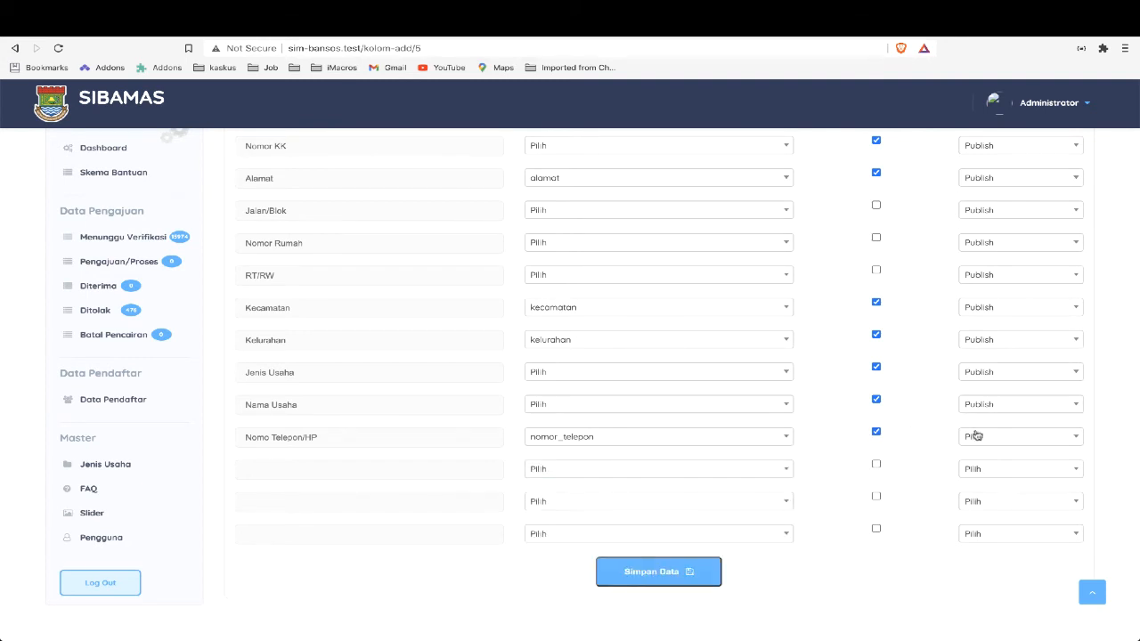
click(973, 437)
click(994, 490)
scroll(904, 550, up, 2)
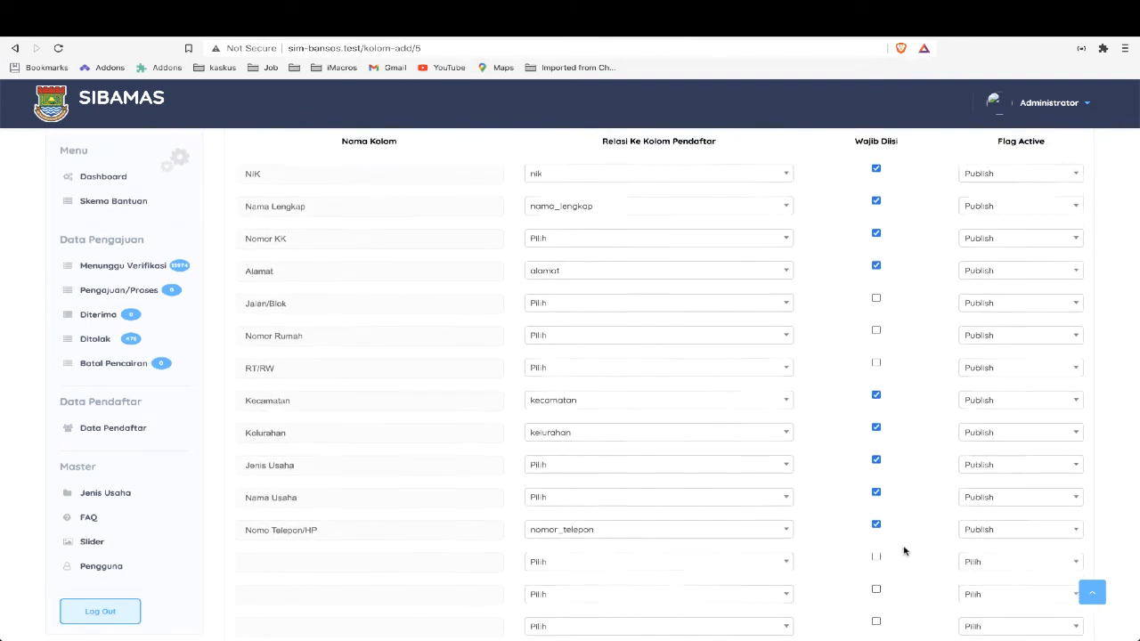
scroll(904, 552, down, 1)
click(669, 595)
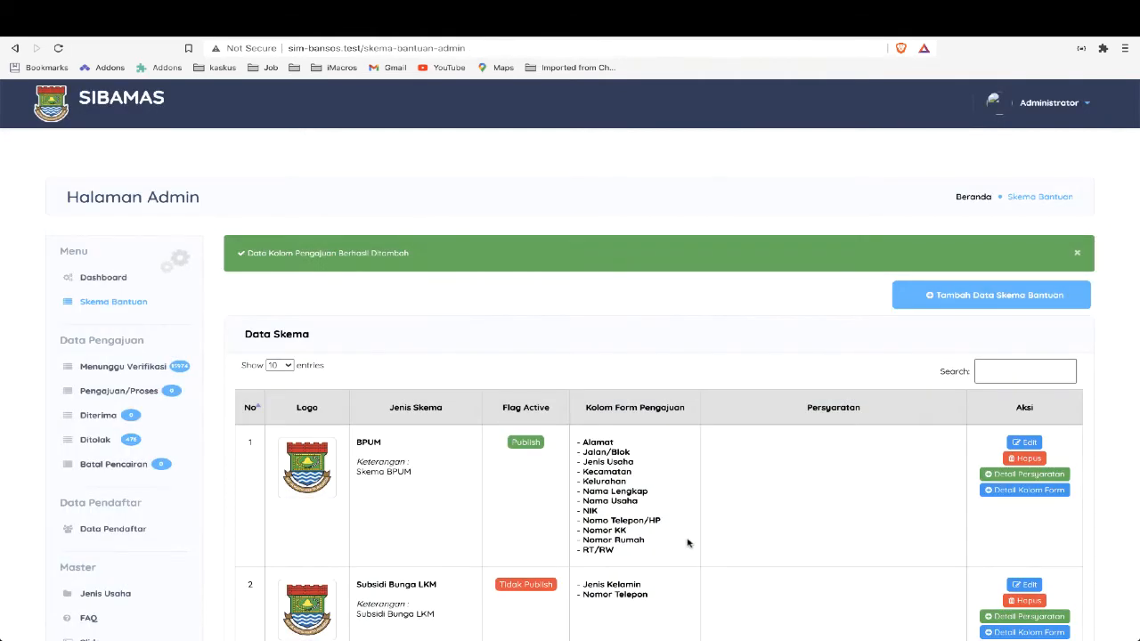
Review the form columns listed for the BPUM scheme and open its form for adding requirements
scroll(629, 496, down, 1)
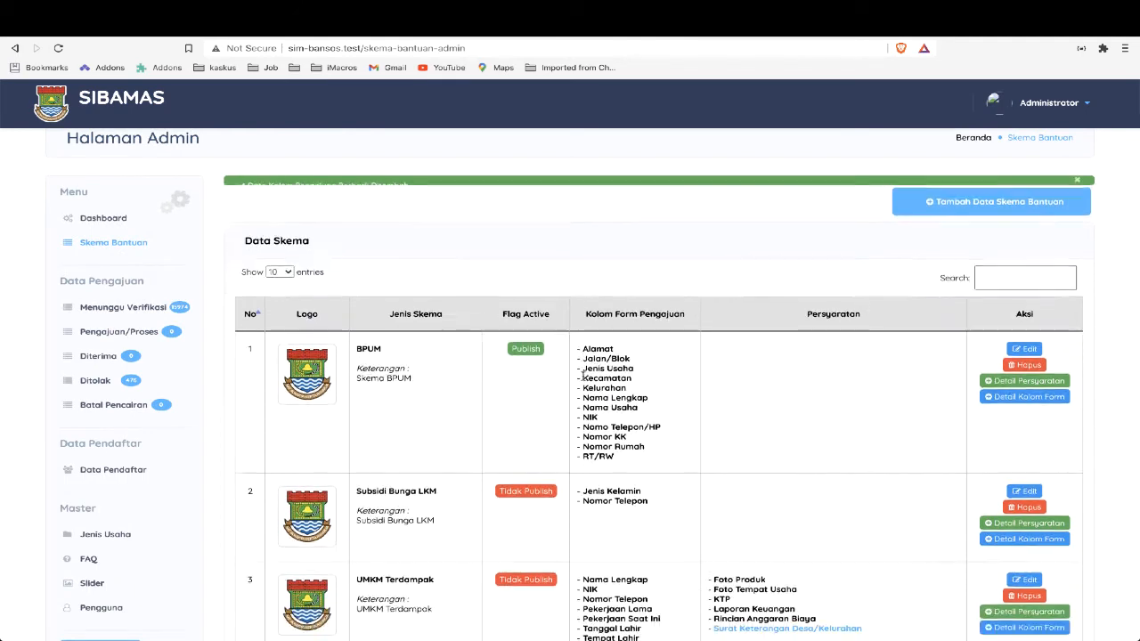
drag(577, 335, 623, 452)
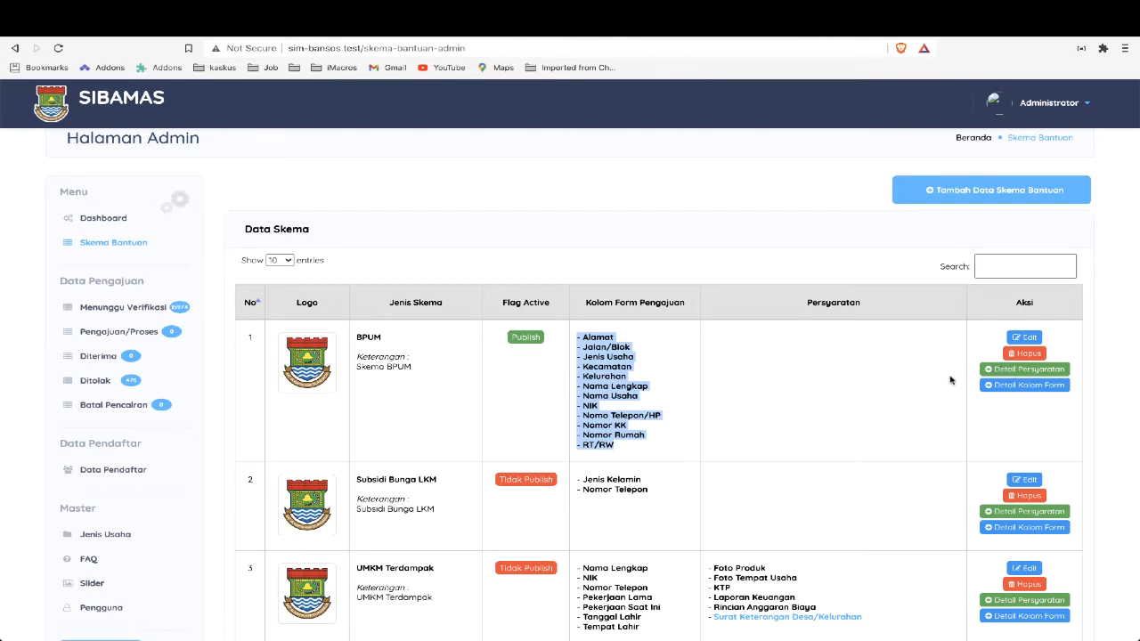
click(1007, 370)
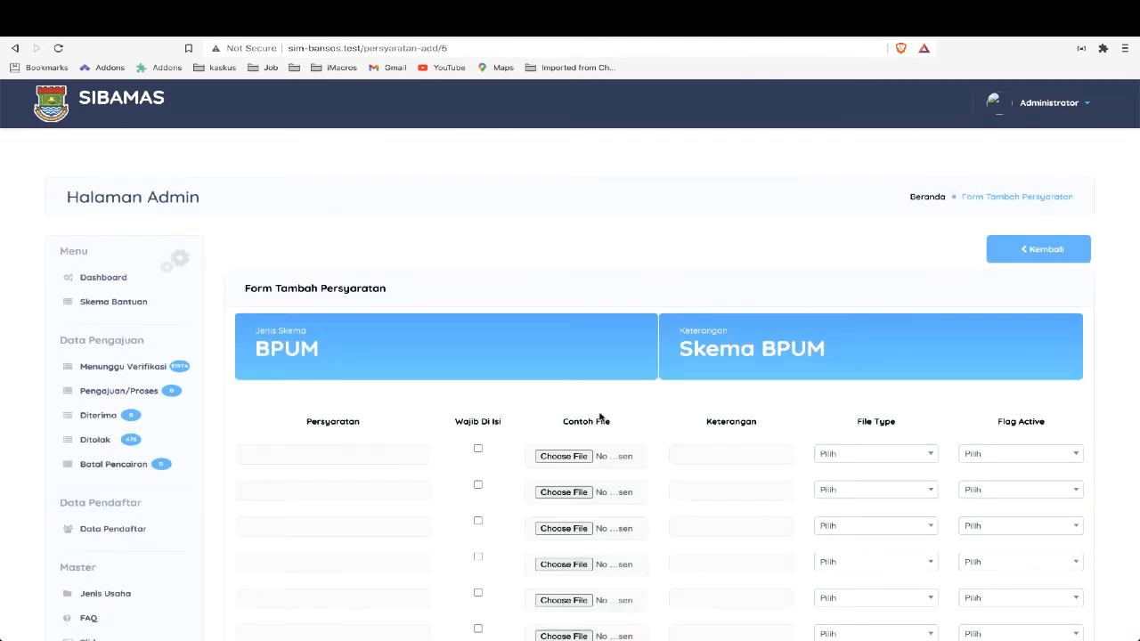
scroll(599, 417, down, 1)
Define the first requirement from the PDF diagram as Foto KTP, mandatory, with file type png and Flag Active Publish
key(super+Tab)
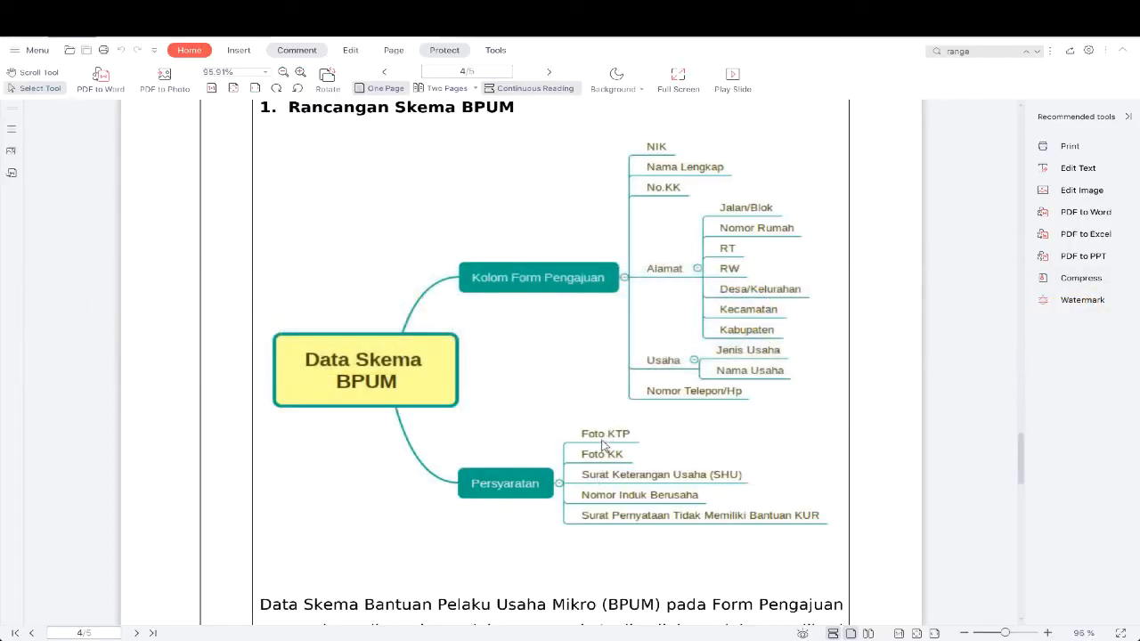
key(super+Tab)
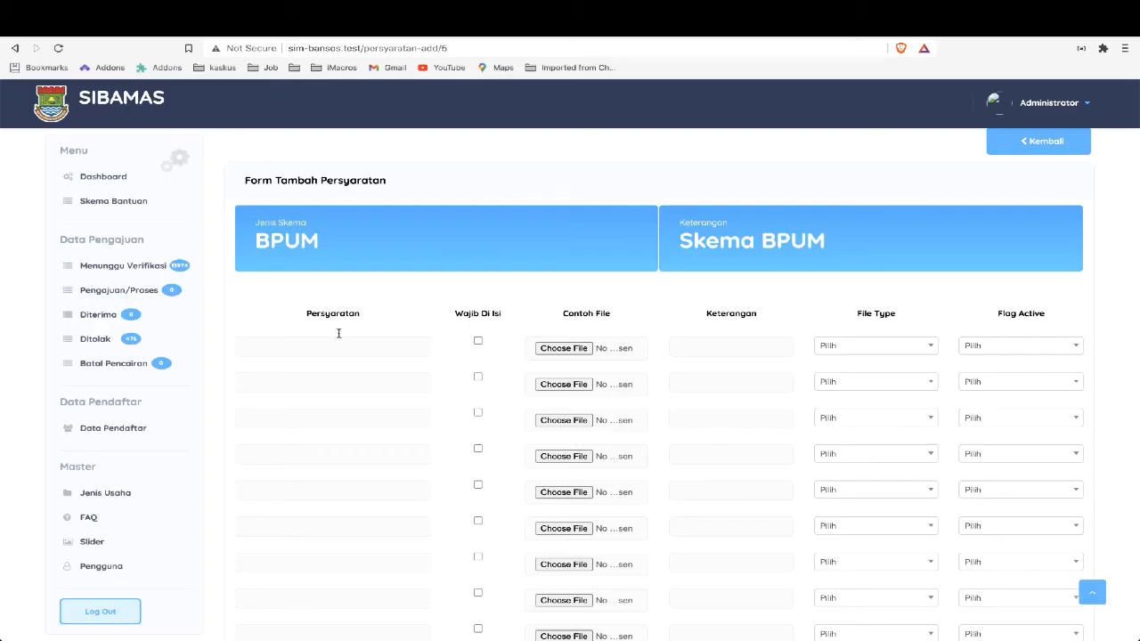
text(Foto KTP)
click(477, 341)
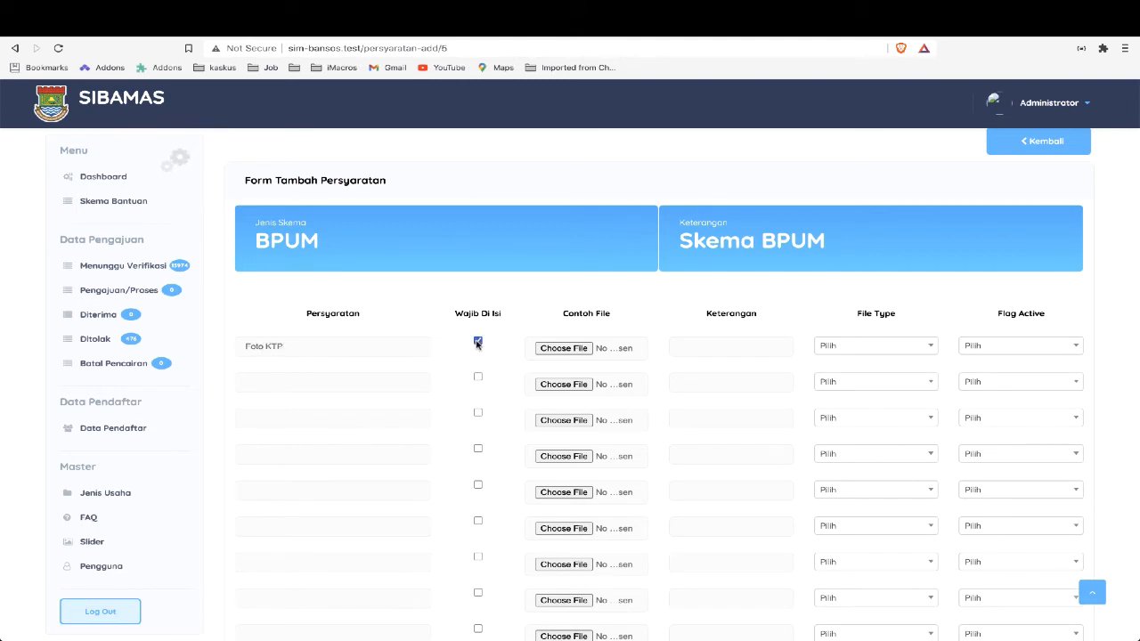
click(871, 345)
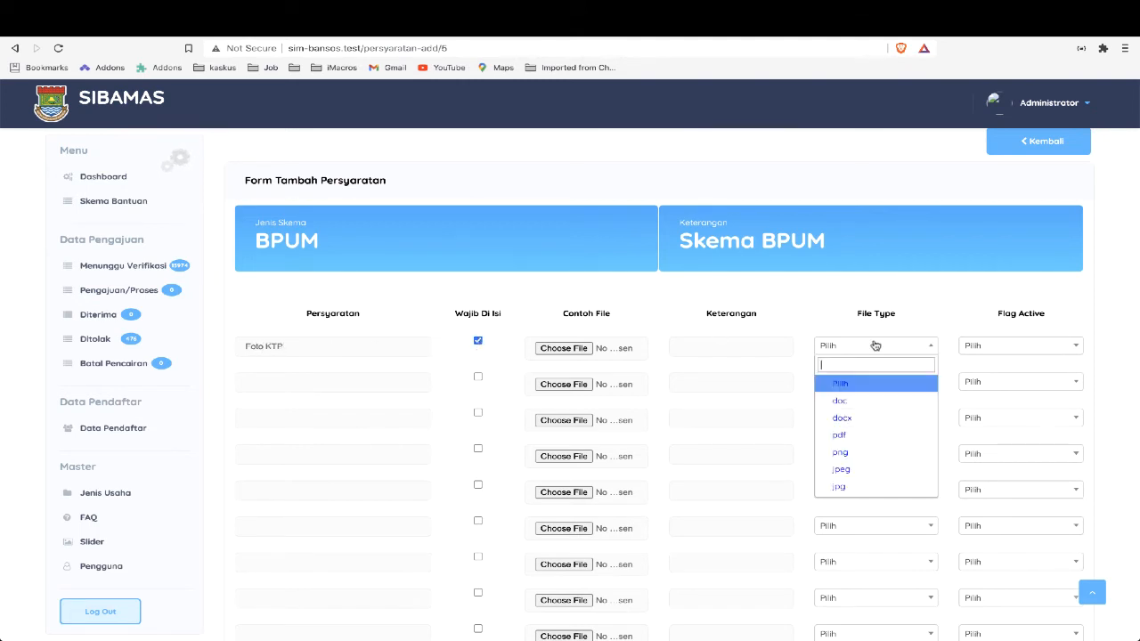
click(889, 453)
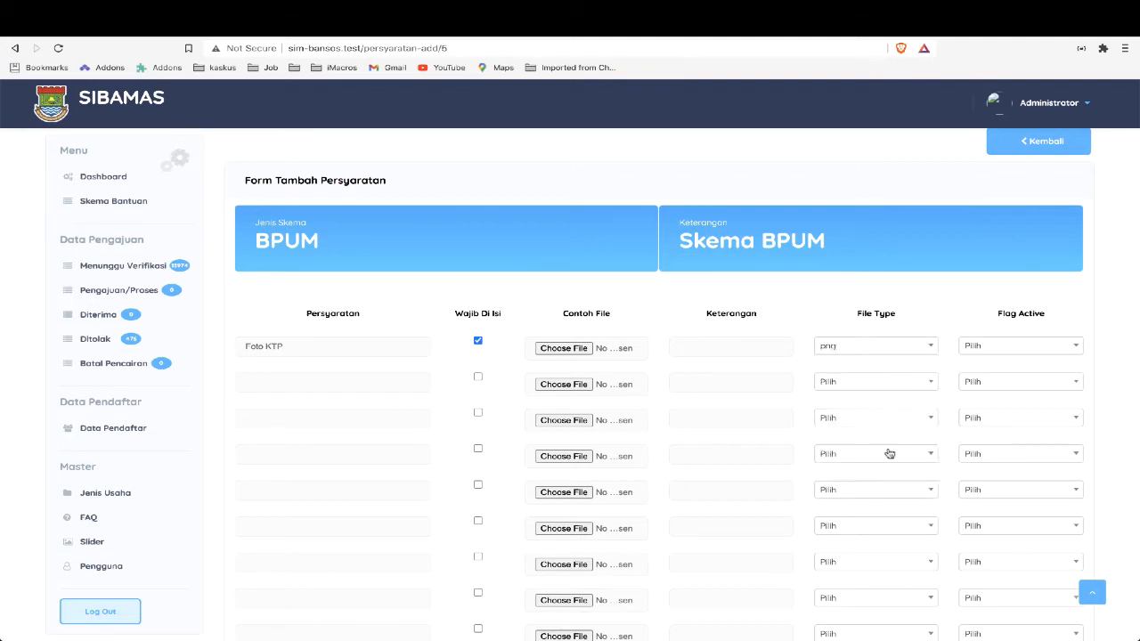
click(987, 345)
click(990, 399)
Define the second requirement from the PDF diagram as Foto KK, mandatory, with file type png and Flag Active Publish
key(alt+Tab)
Define the third requirement from the PDF diagram as Surat Keterangan Usaha (SHU), mandatory, with file type pdf and Flag Active Publish
key(alt+Tab)
click(478, 377)
click(848, 381)
click(849, 489)
click(986, 384)
click(987, 437)
key(alt+Tab)
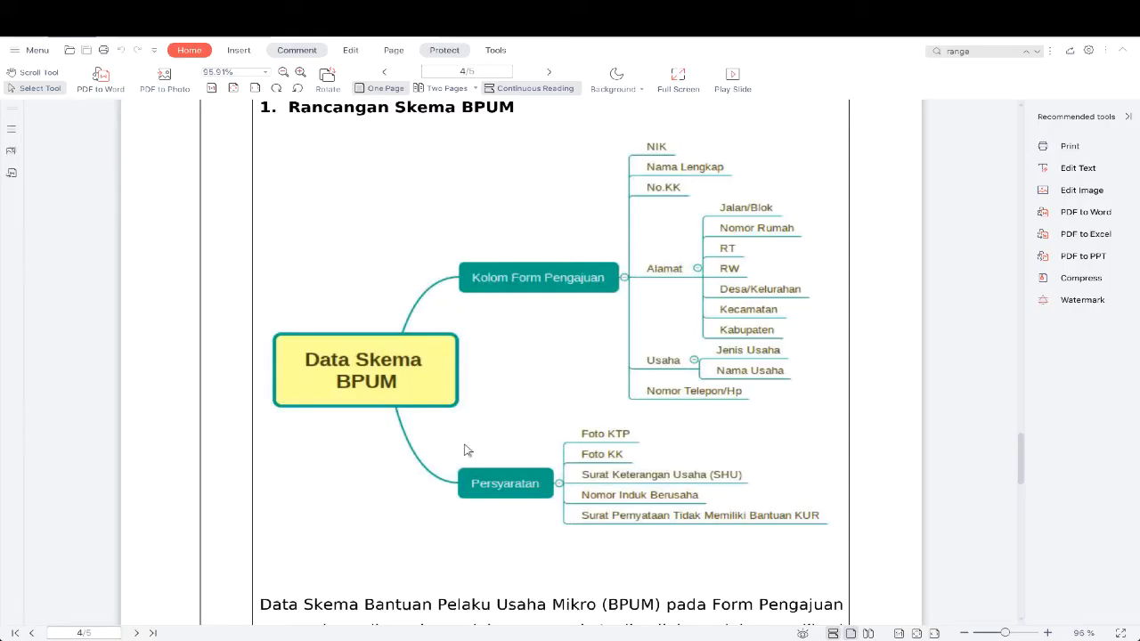
key(alt+Tab)
key(Tab)
text(S)
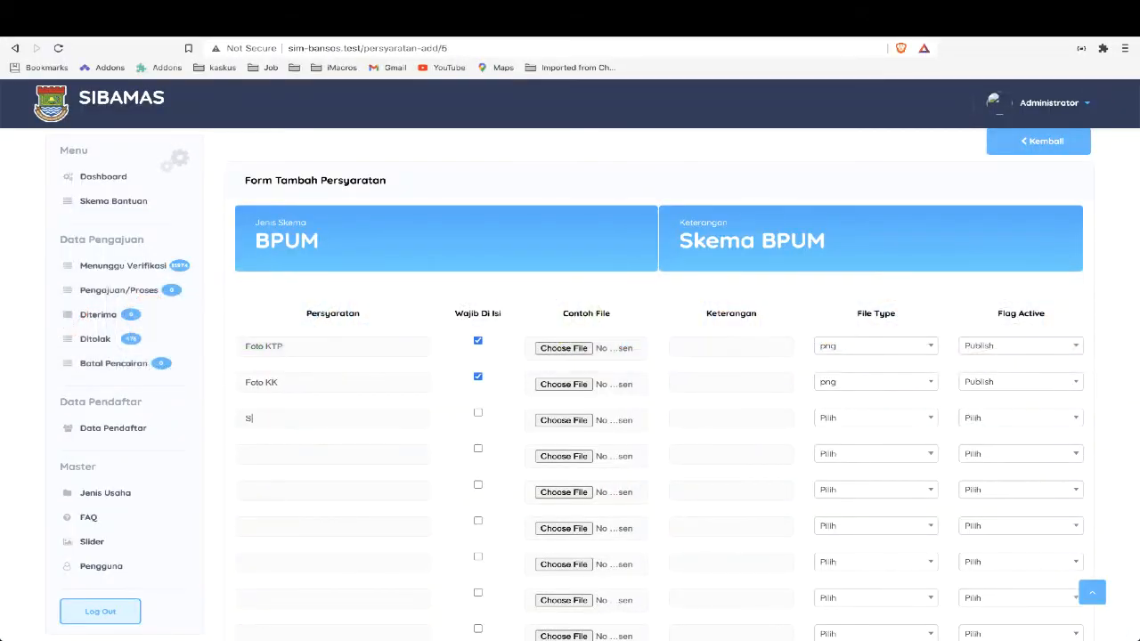
text(urat Keterangan Usaha (SHU)
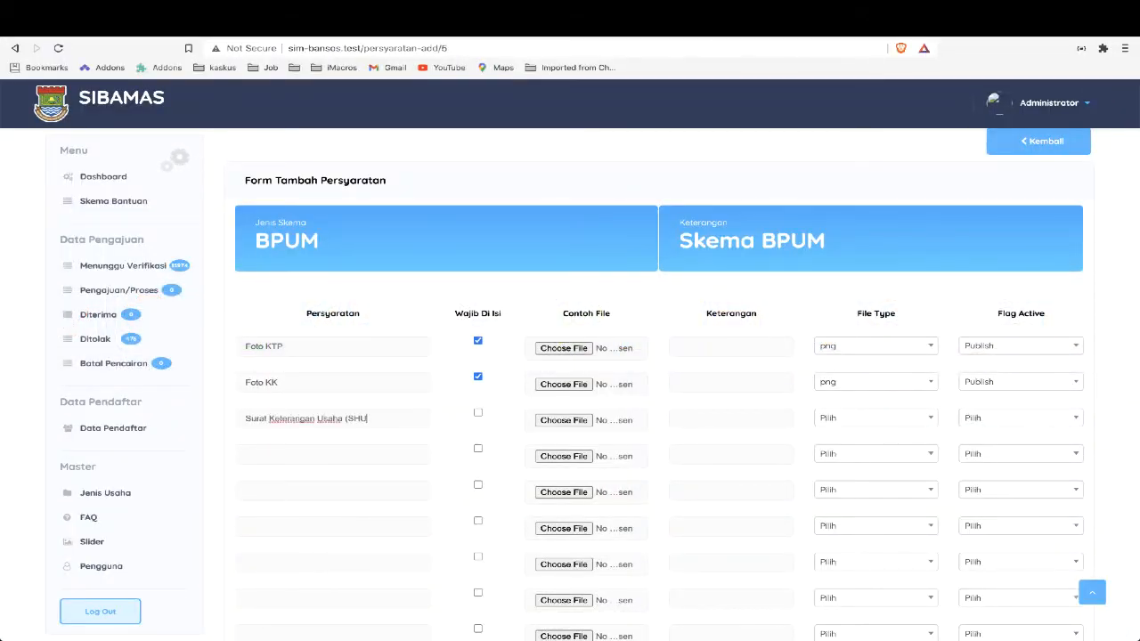
click(477, 412)
click(845, 418)
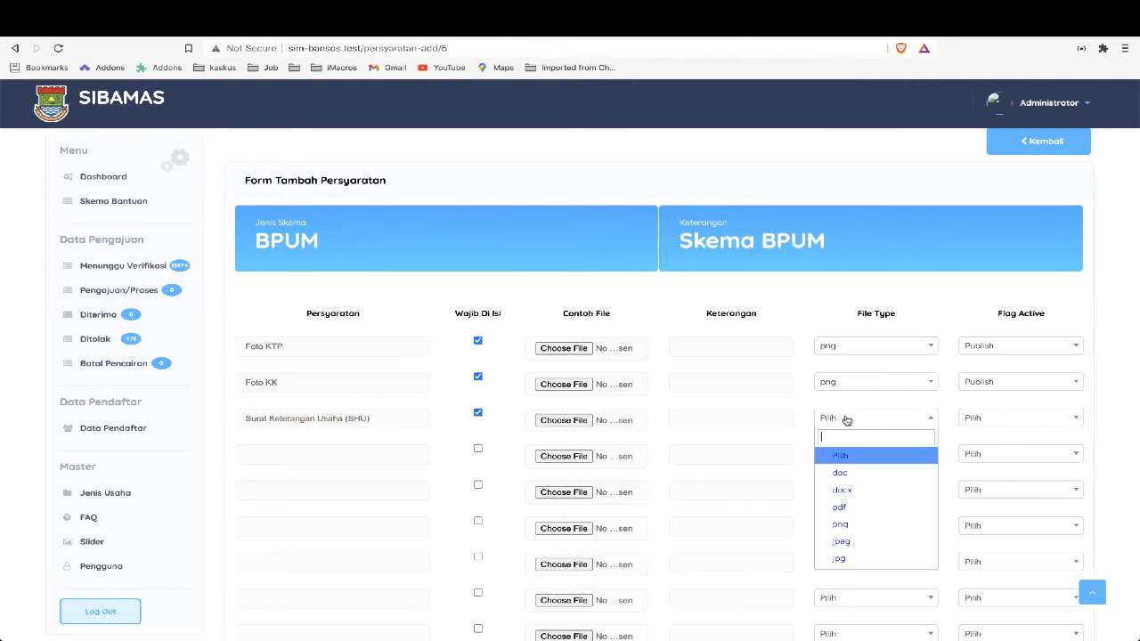
click(852, 507)
click(989, 421)
click(991, 472)
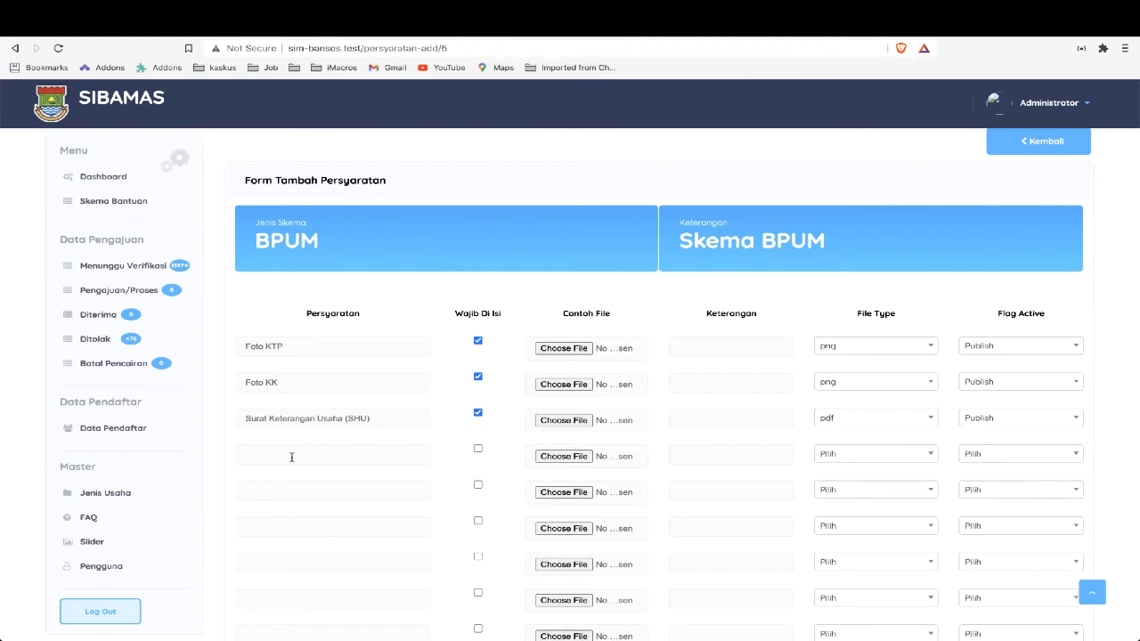
Define the fourth requirement from the PDF diagram as Nomor Induk Berusaha, mandatory, with file type pdf and Flag Active Publish
key(alt+Tab)
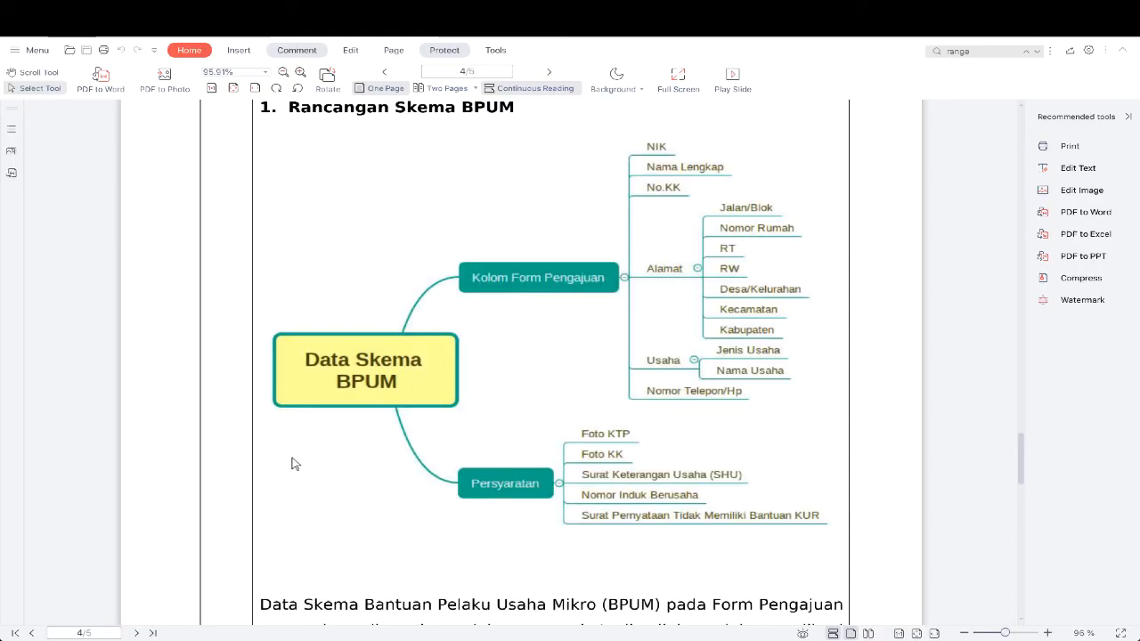
key(alt+Tab)
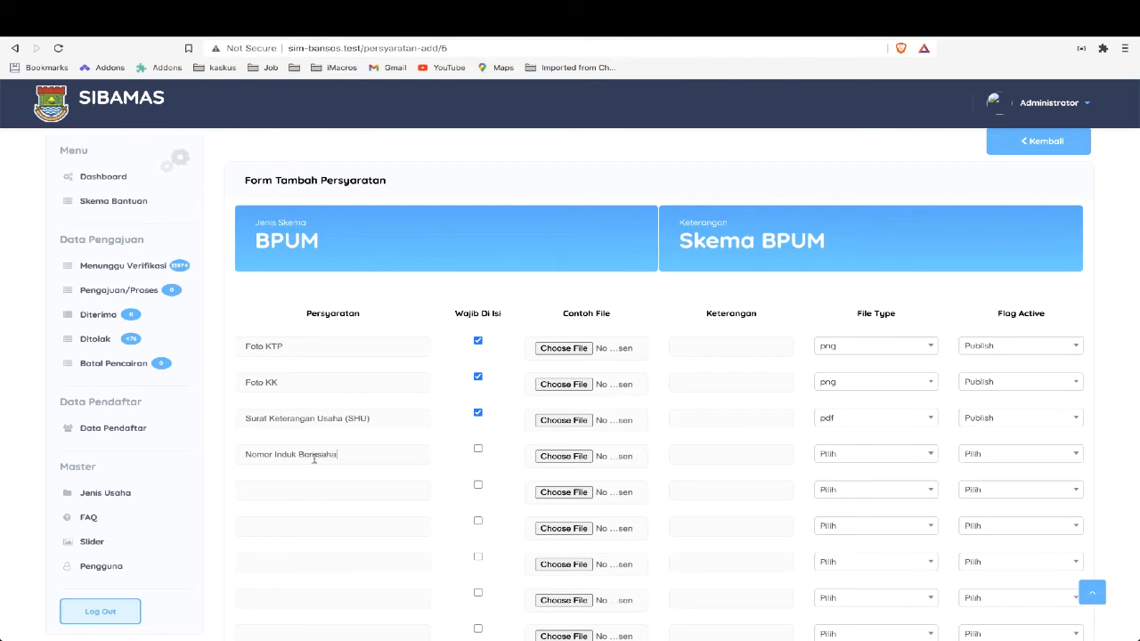
click(478, 448)
click(880, 454)
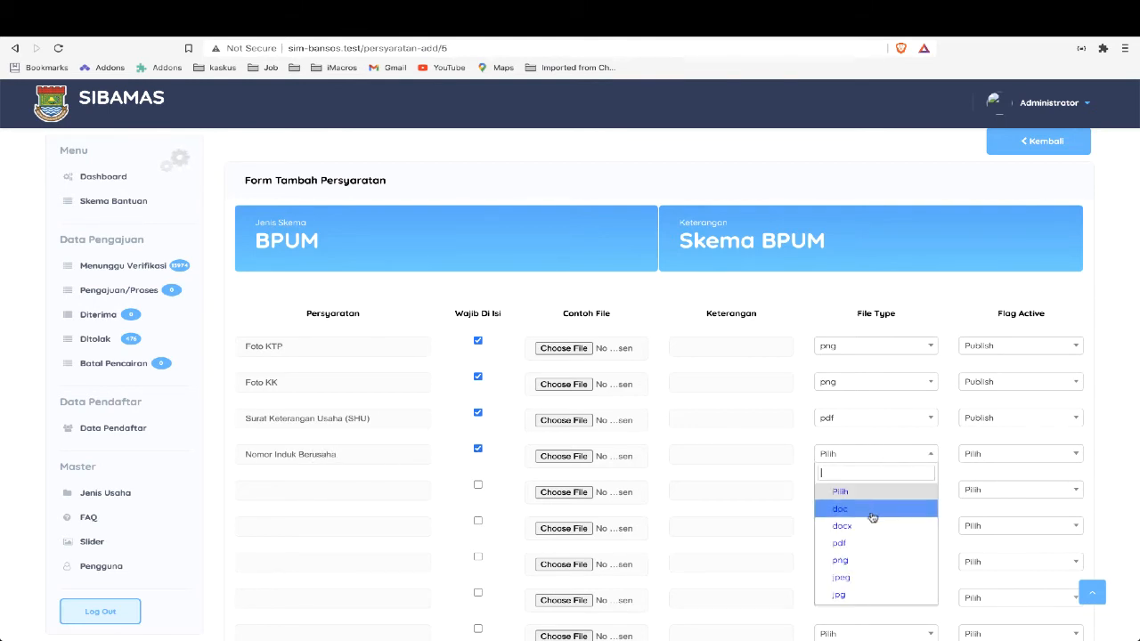
click(867, 542)
click(995, 456)
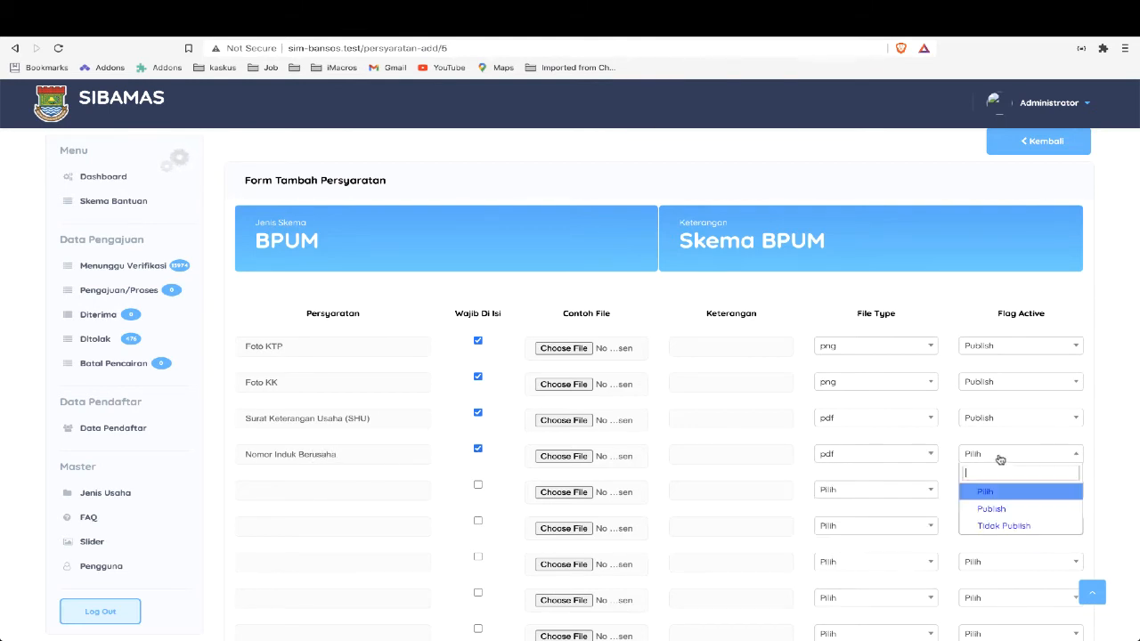
click(992, 510)
Define the fifth requirement from the PDF diagram as Surat Pernyataan Tidak Memiliki Bantuan KUR, mandatory, with file type pdf and Flag Active Publish
key(alt+Tab)
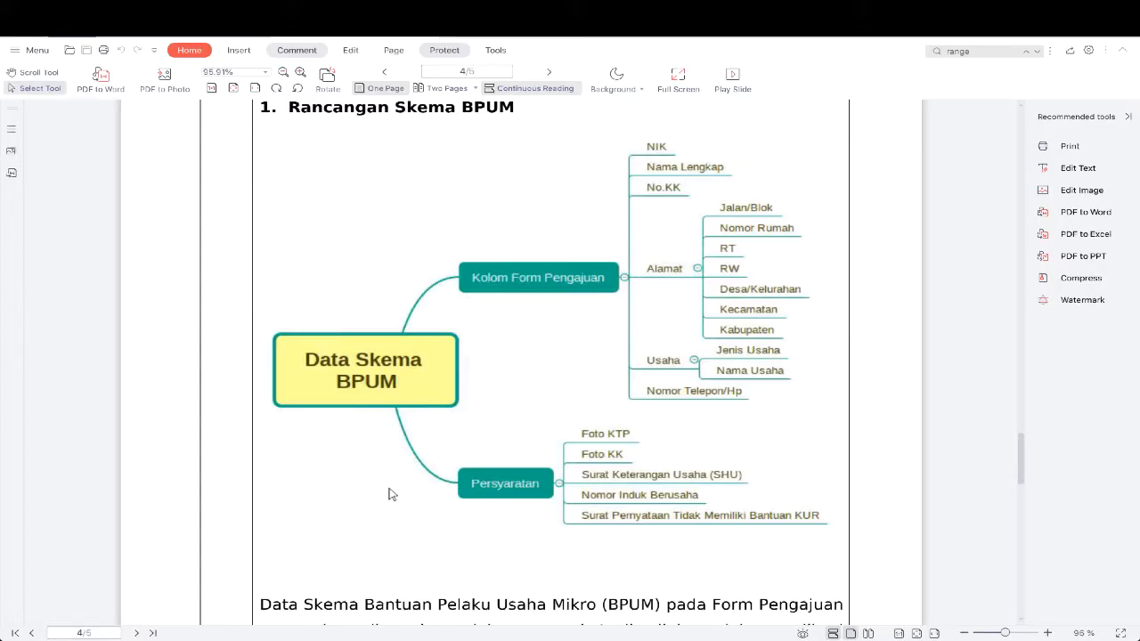
key(alt+Tab)
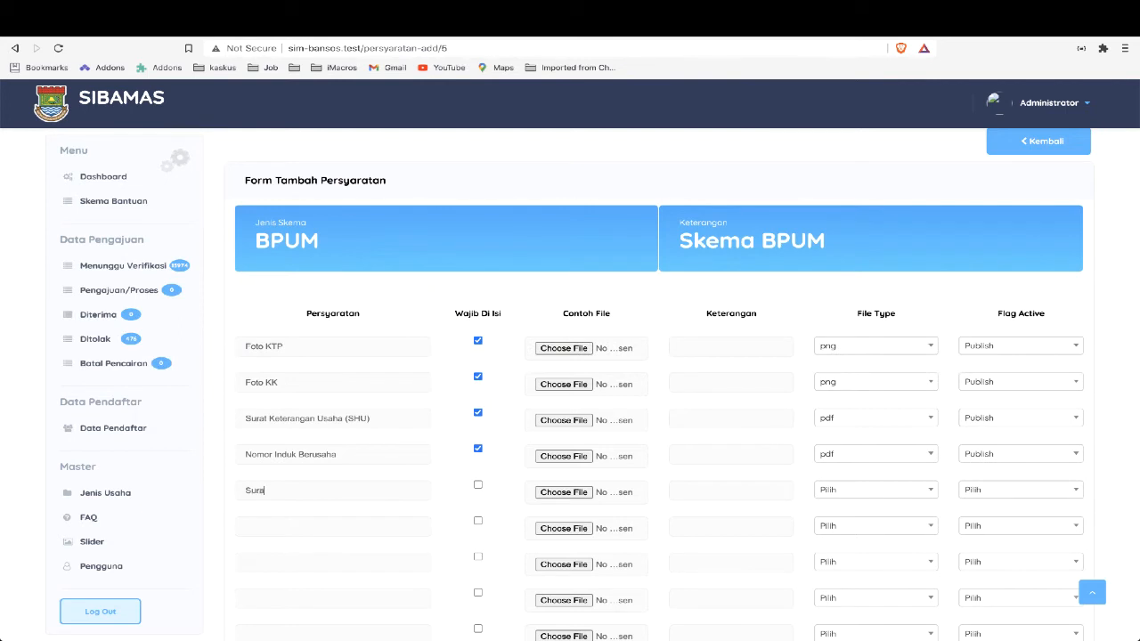
text(an Tidak Memiliki B)
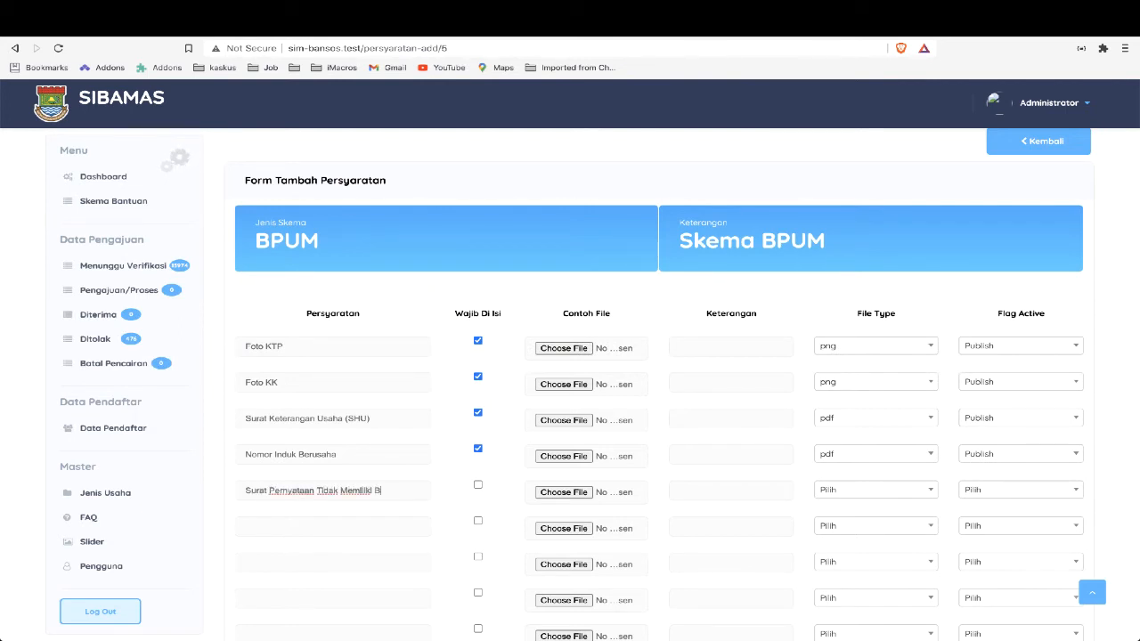
text(antuan KUR)
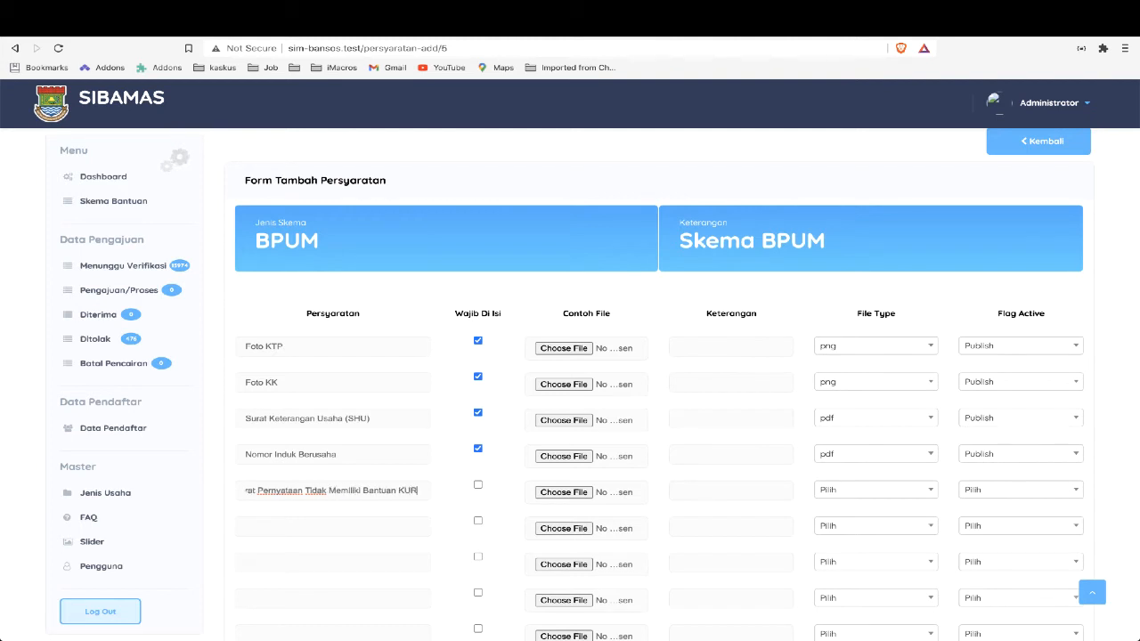
click(477, 487)
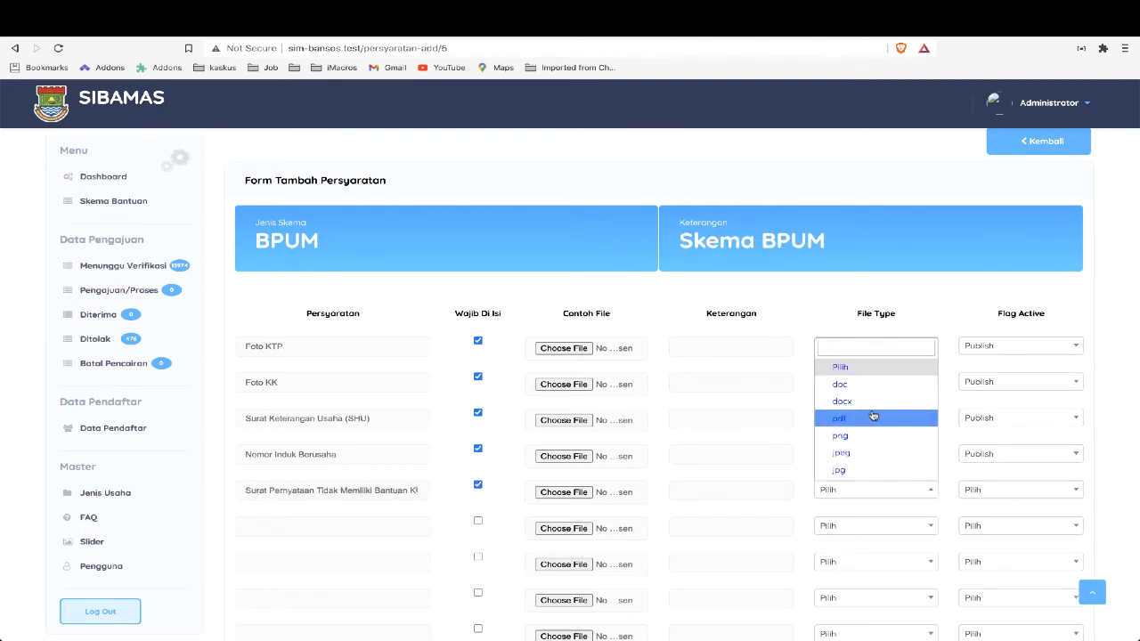
click(874, 416)
click(982, 497)
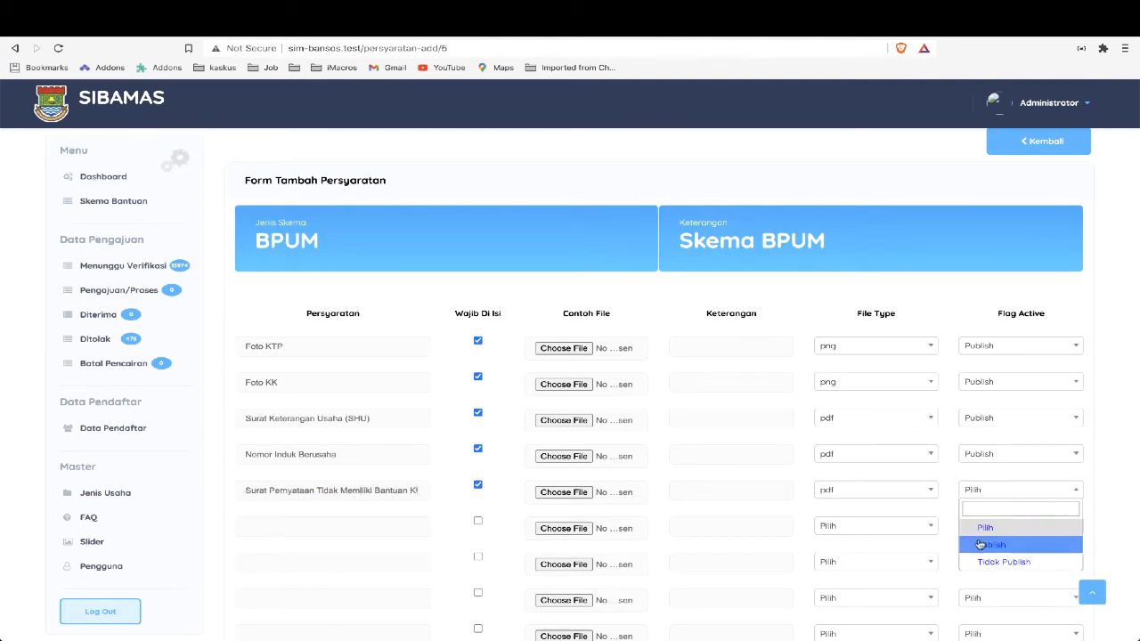
click(979, 544)
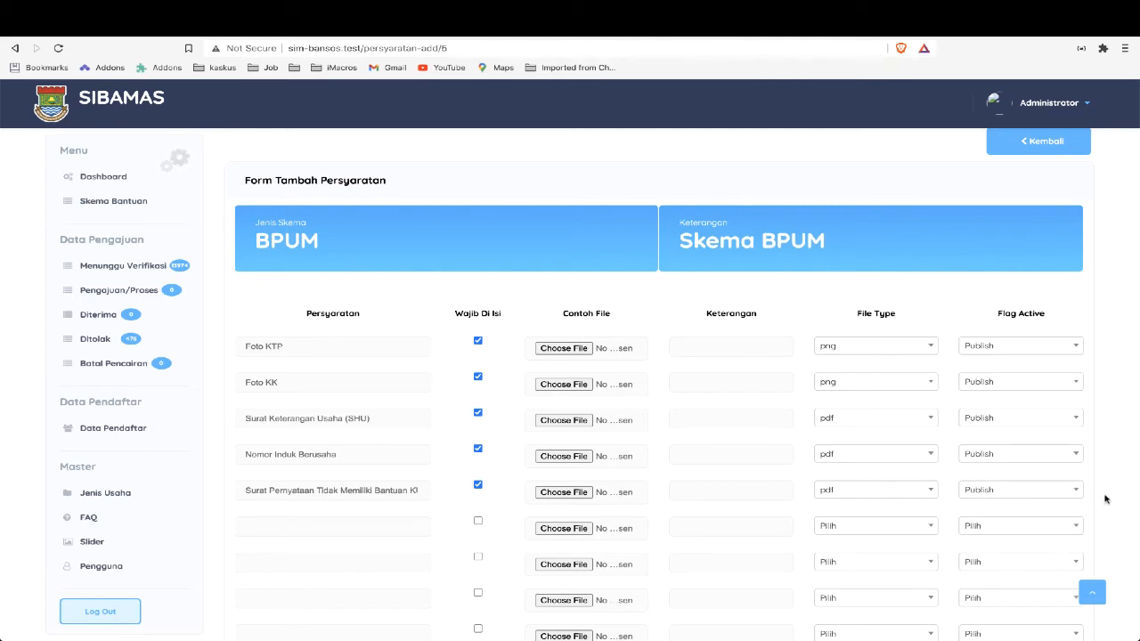
Save the BPUM requirements and review the scheme's form columns and requirements in the scheme list
scroll(1104, 499, down, 3)
click(674, 521)
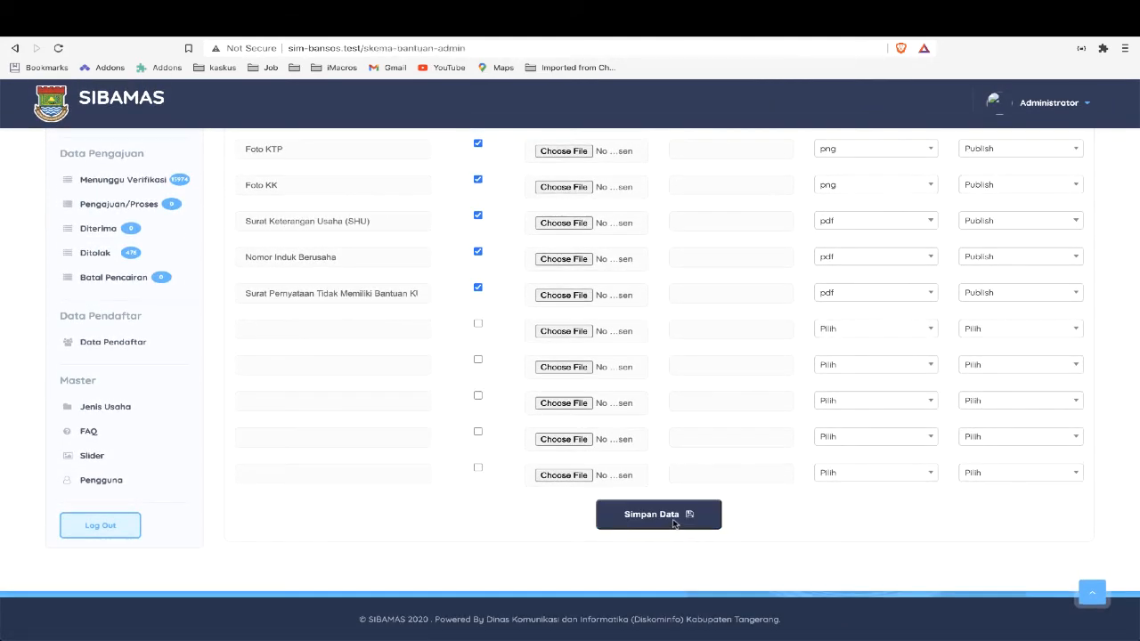
scroll(747, 554, down, 2)
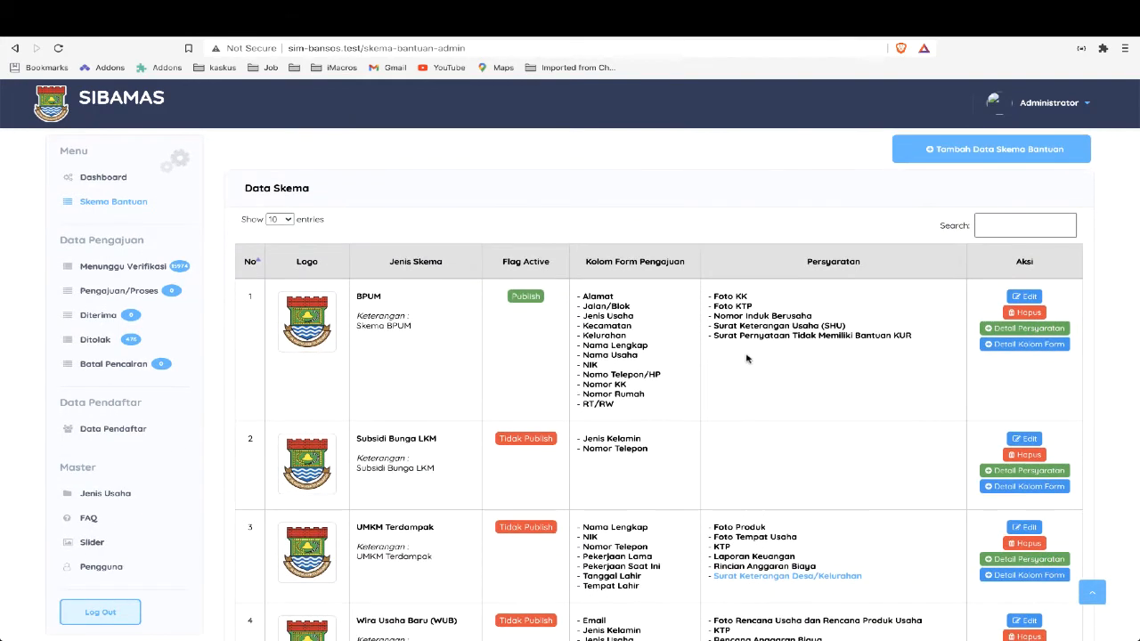
scroll(747, 357, up, 2)
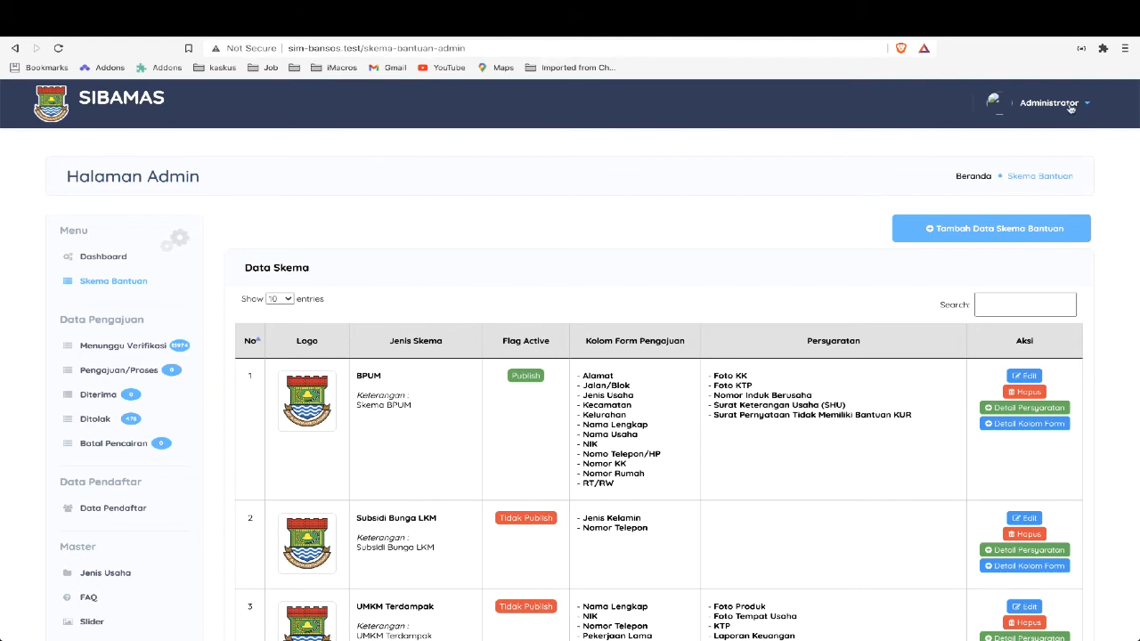
Switch to the applicant login page and log in with the applicant's saved NIK and password
key(super+Tab)
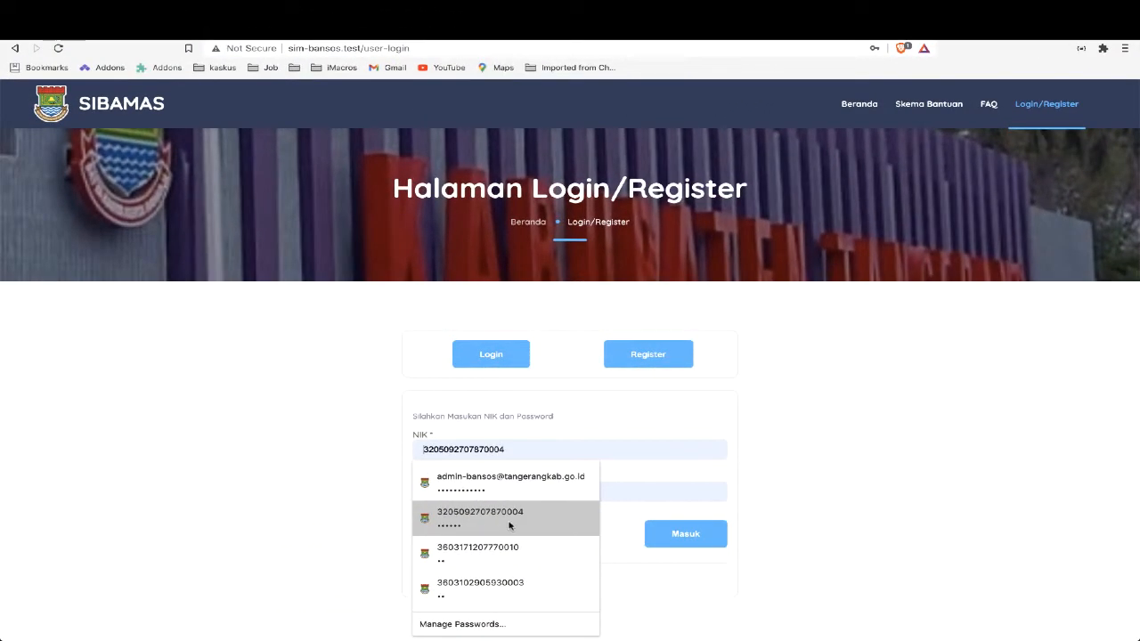
click(508, 527)
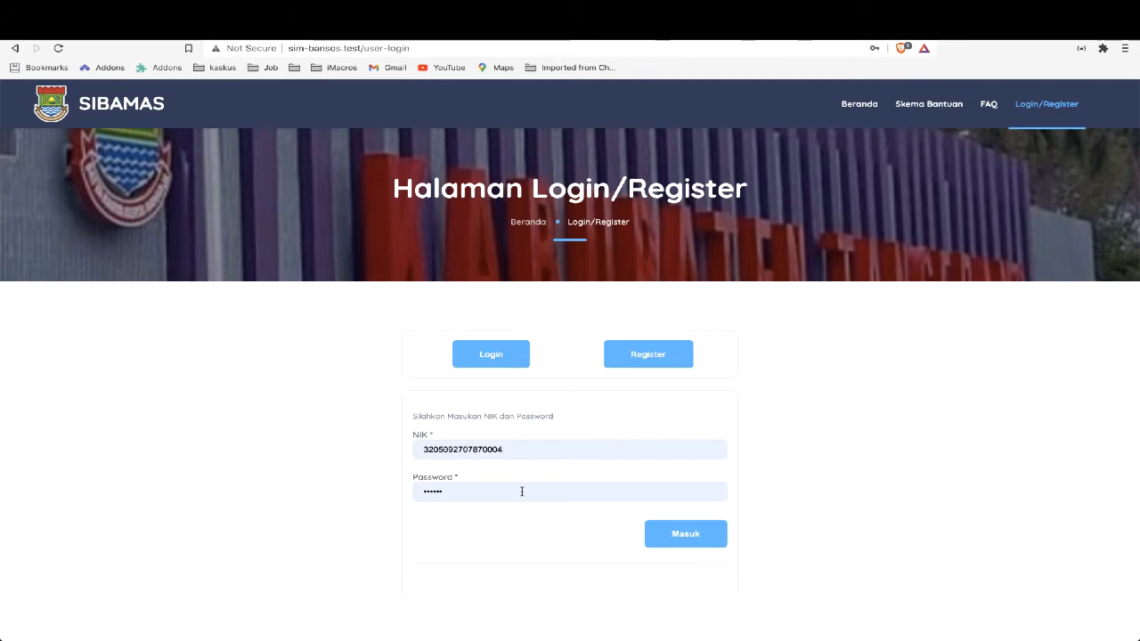
click(678, 539)
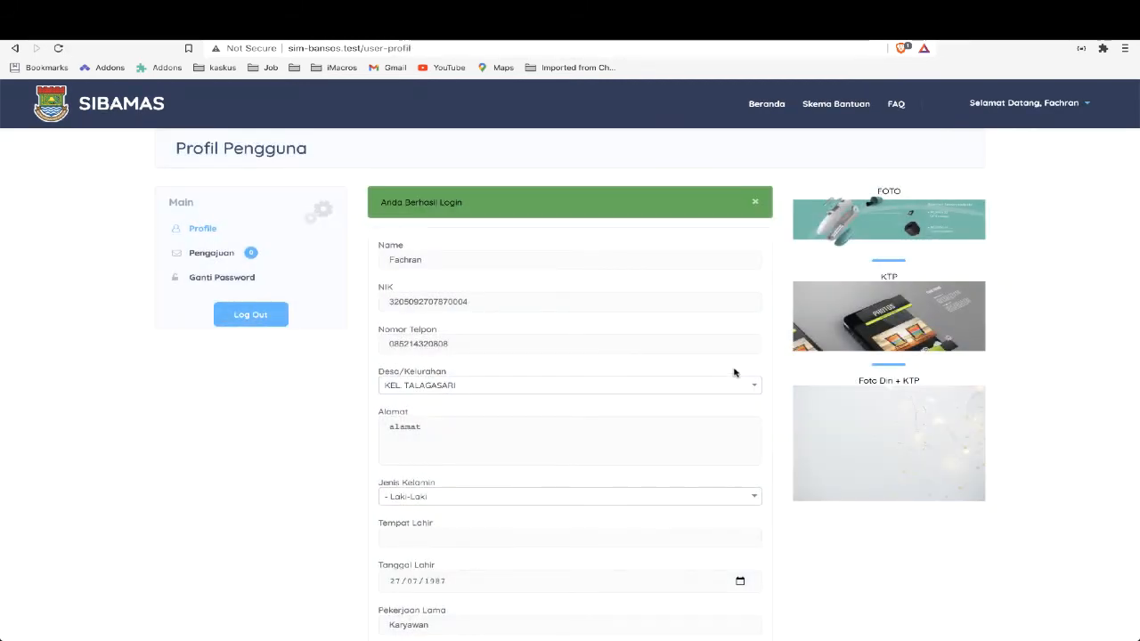
Open the BPUM scheme's details in Skema Bantuan, review its Persyaratan and start a new application for it
click(827, 107)
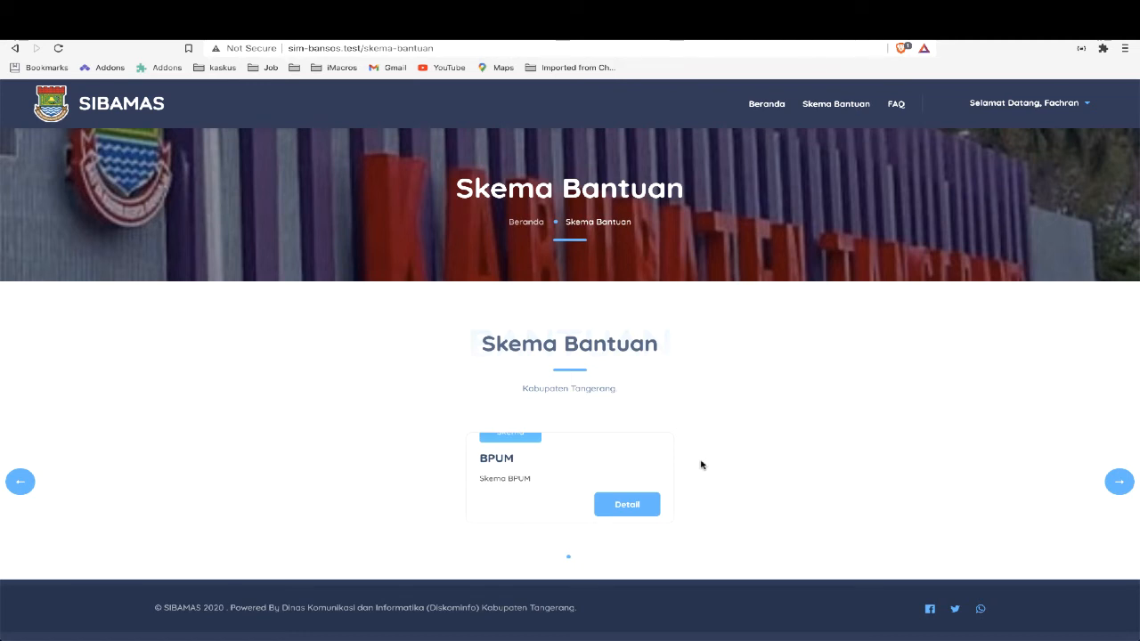
click(625, 505)
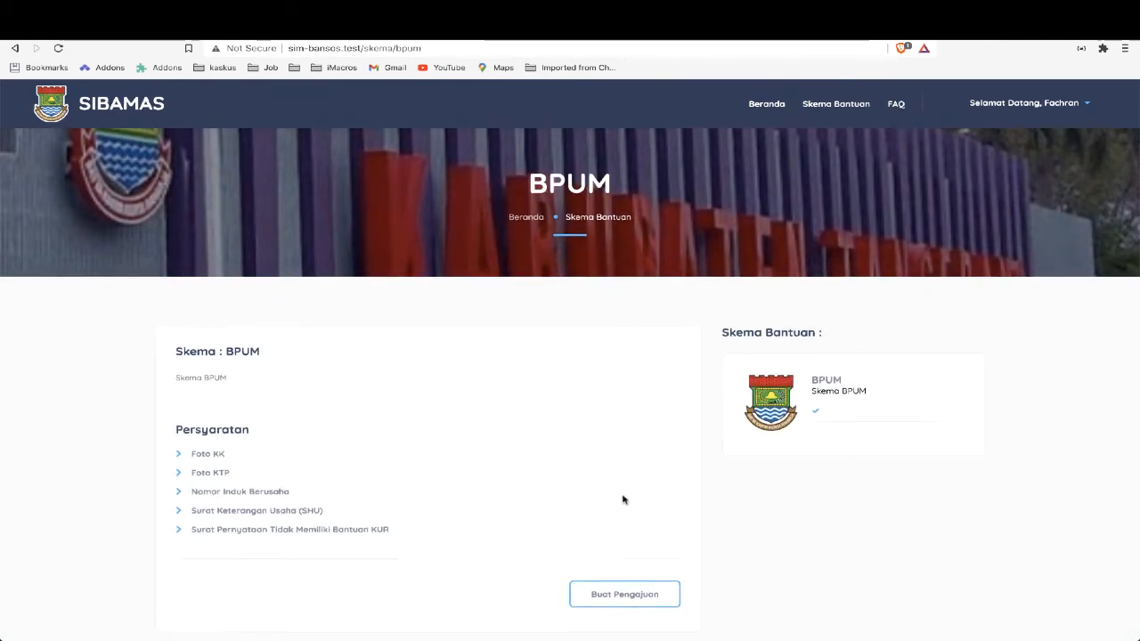
scroll(623, 499, down, 1)
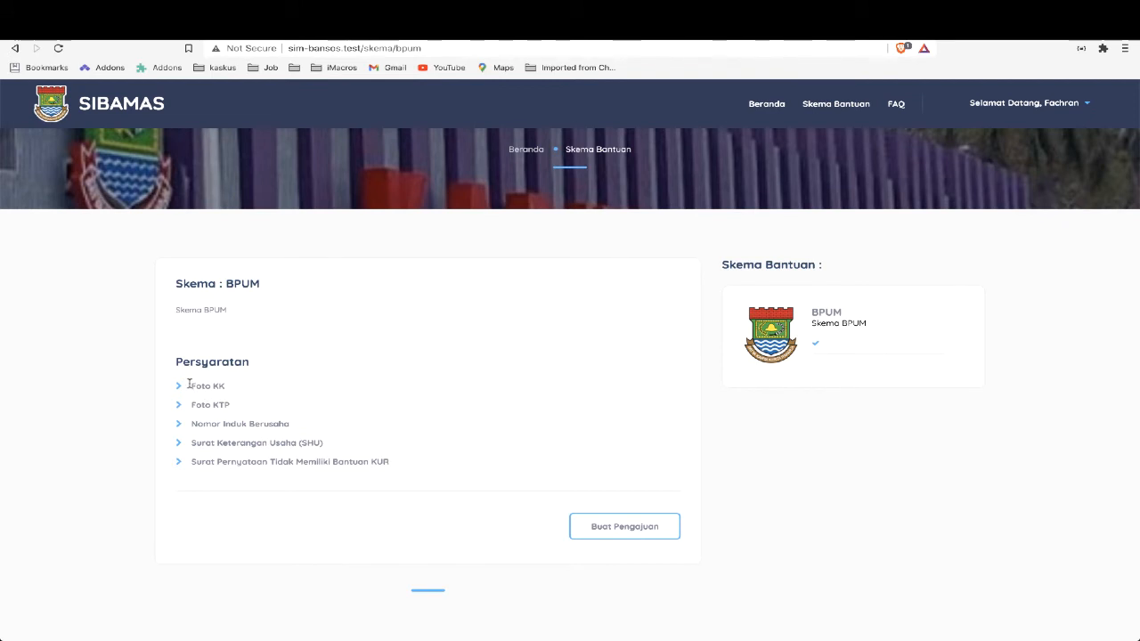
drag(190, 385, 403, 463)
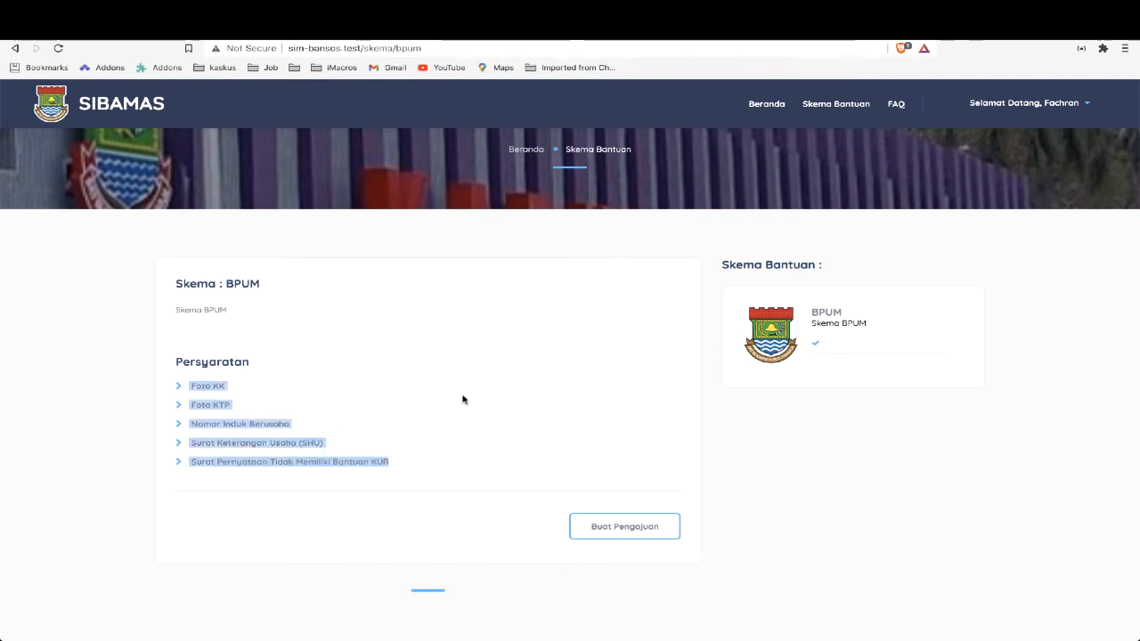
click(442, 504)
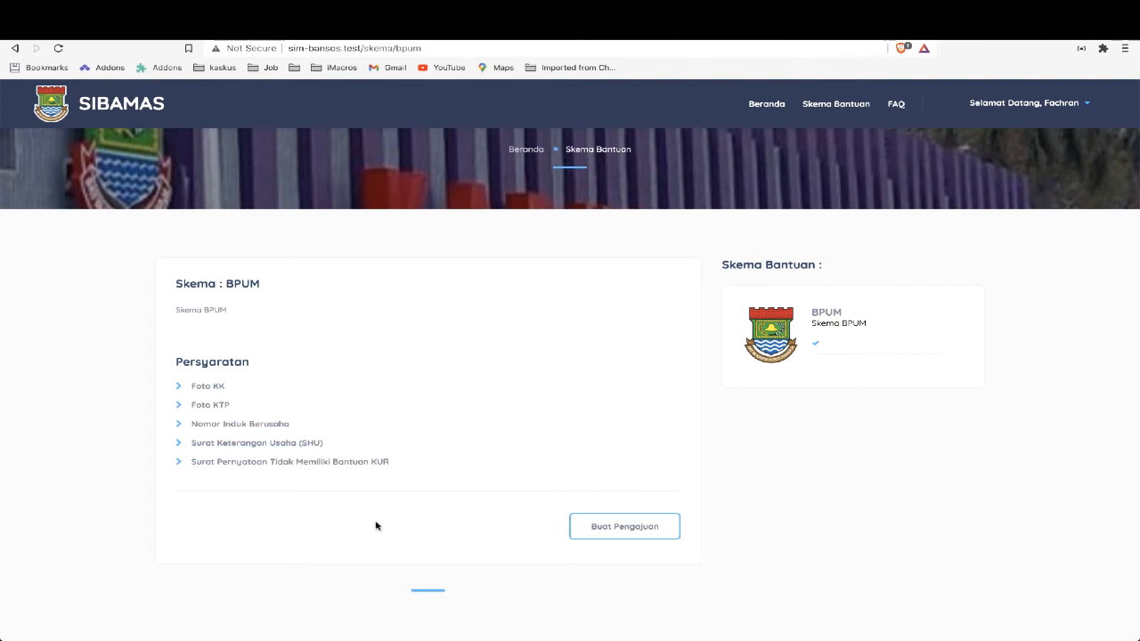
click(624, 529)
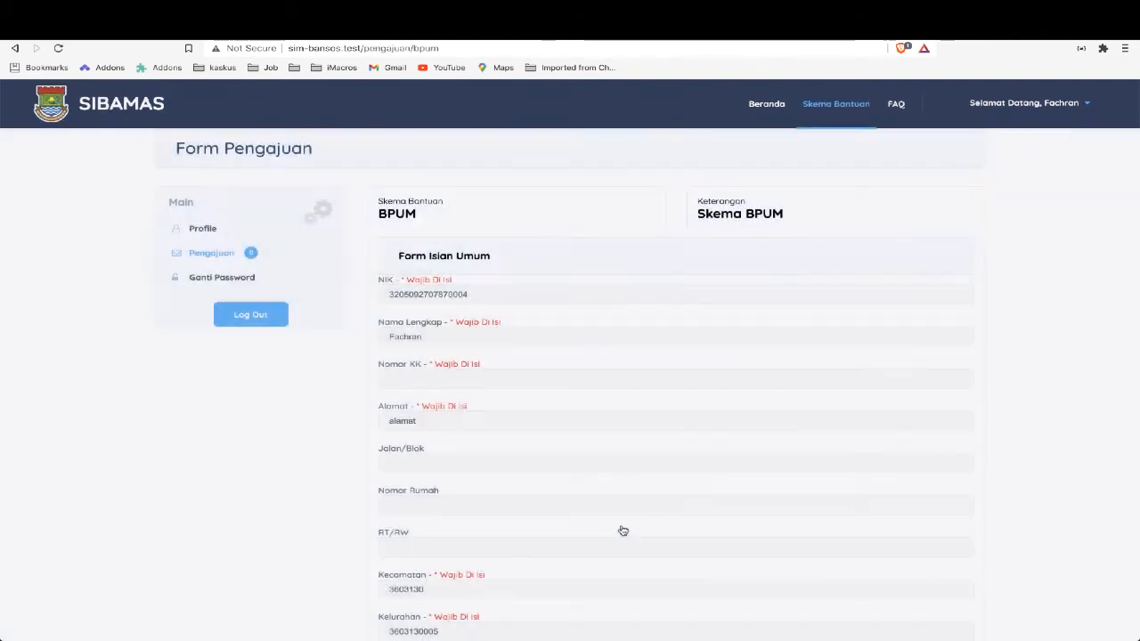
Examine the Form Isian Umum fields of the BPUM application, from NIK to the phone number
scroll(302, 479, down, 2)
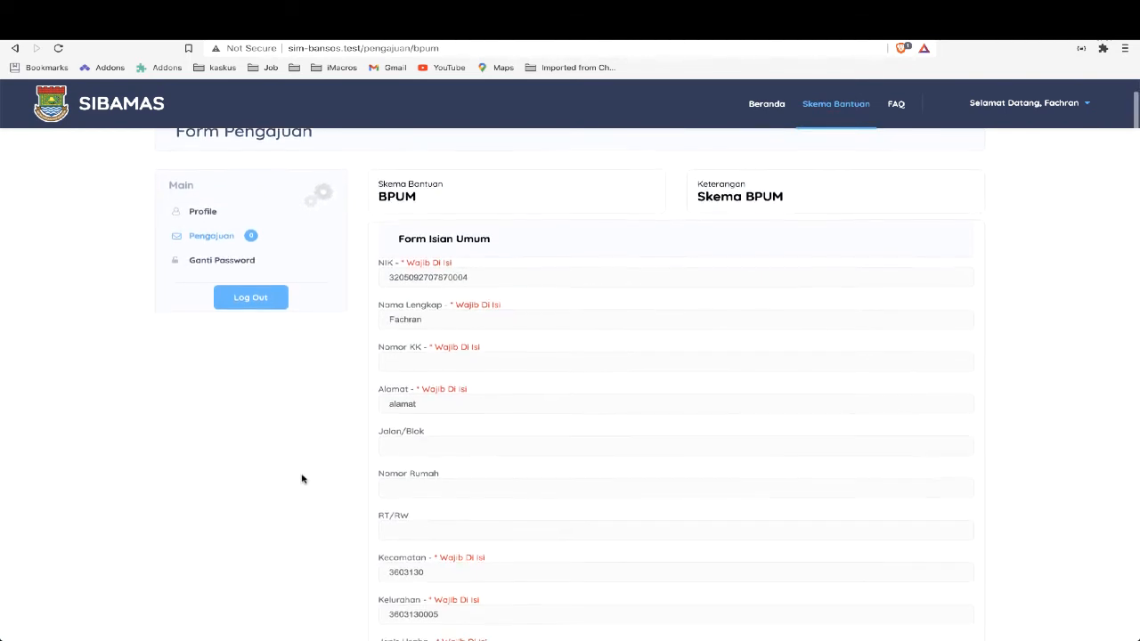
scroll(302, 480, up, 2)
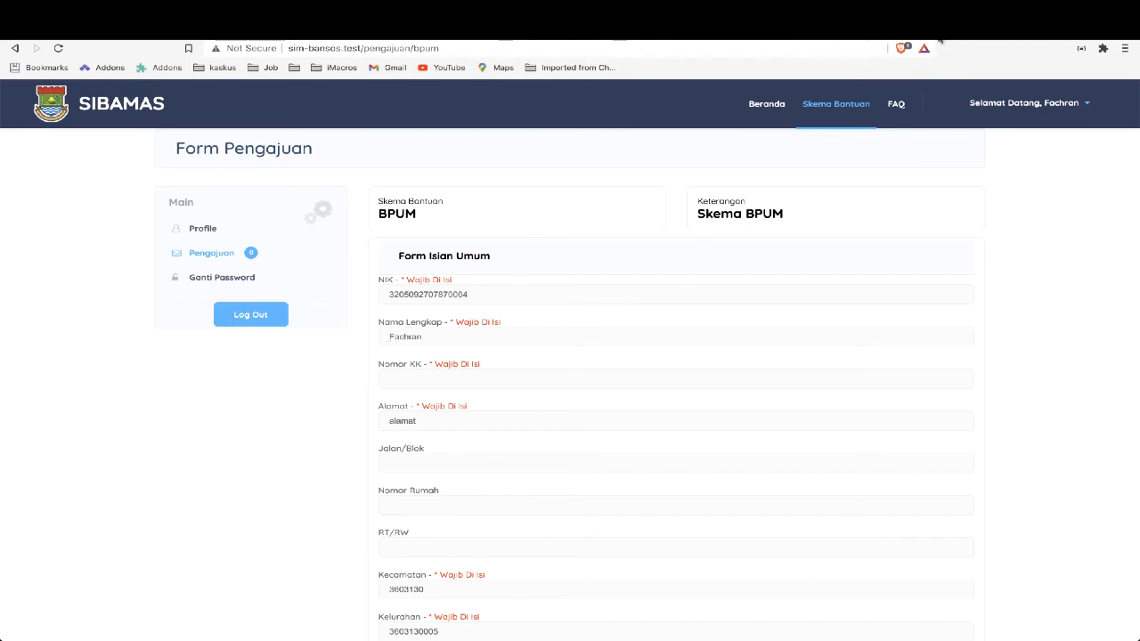
click(890, 39)
click(891, 48)
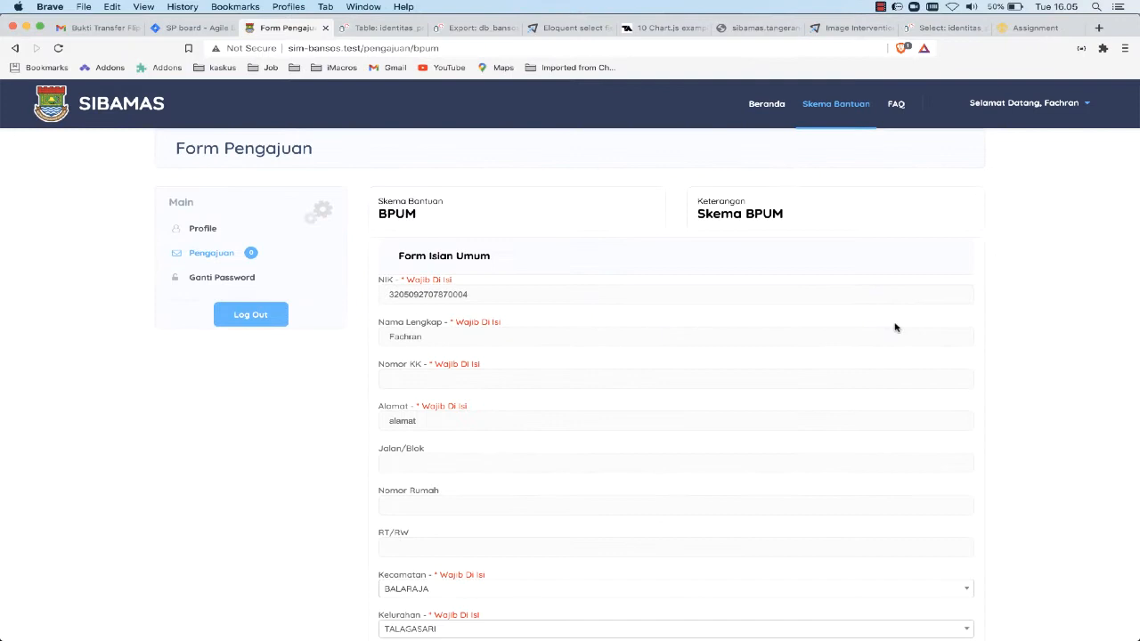
scroll(895, 327, down, 3)
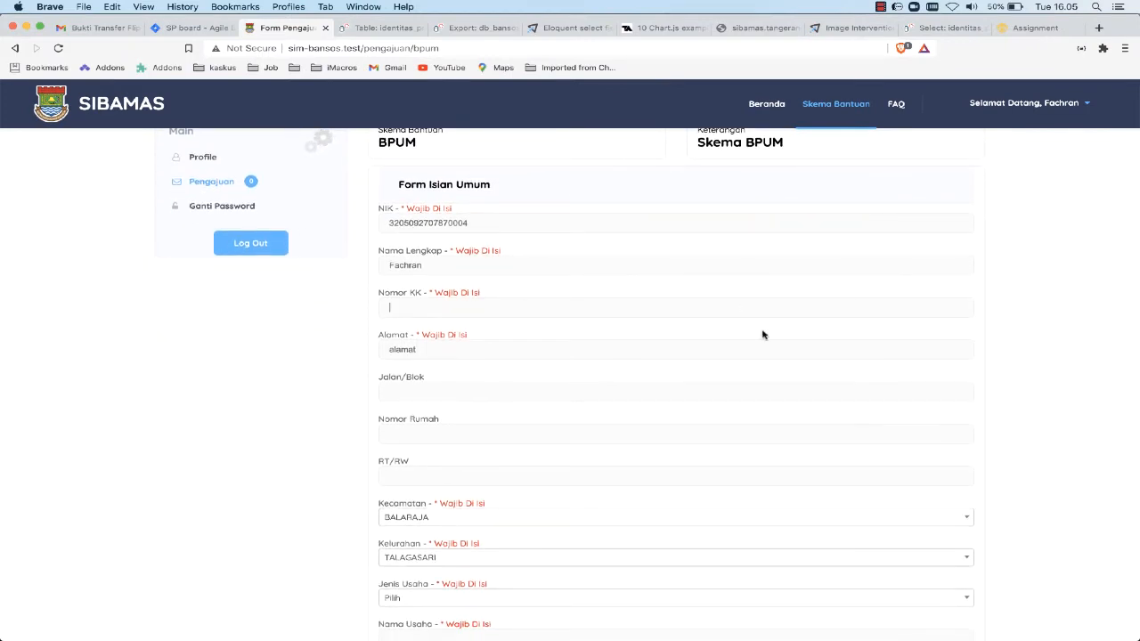
scroll(763, 335, down, 3)
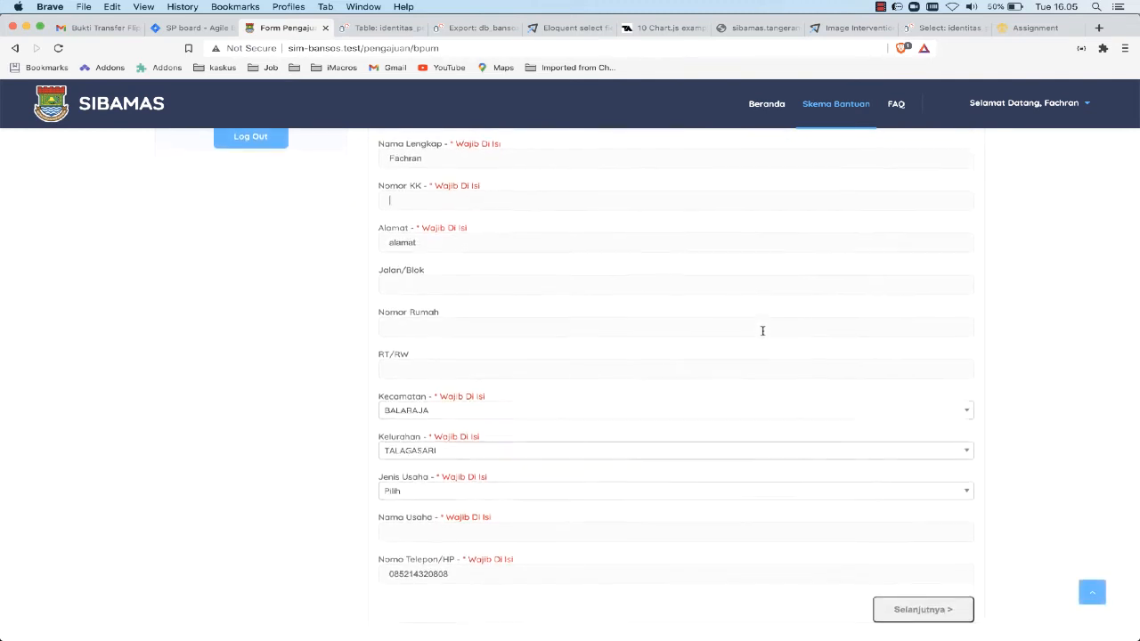
scroll(762, 335, down, 1)
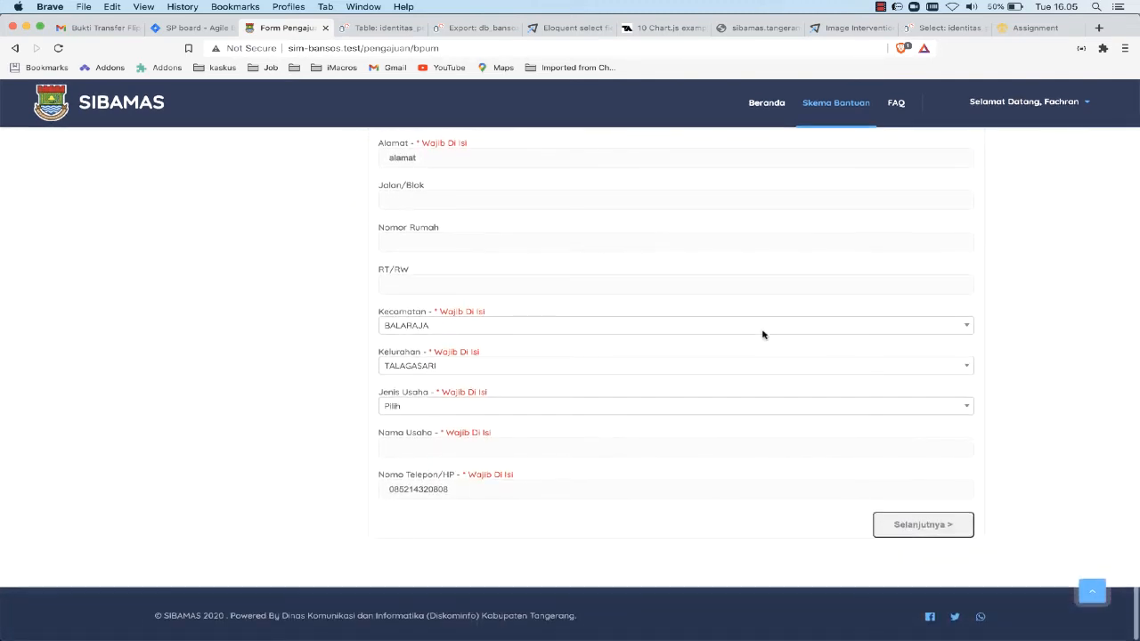
Fill in the Nomor KK and address details, set Jenis Usaha to Kuliner and Nama Usaha to ayam bakar, and continue to the Persyaratan page
scroll(763, 335, up, 1)
scroll(764, 336, up, 5)
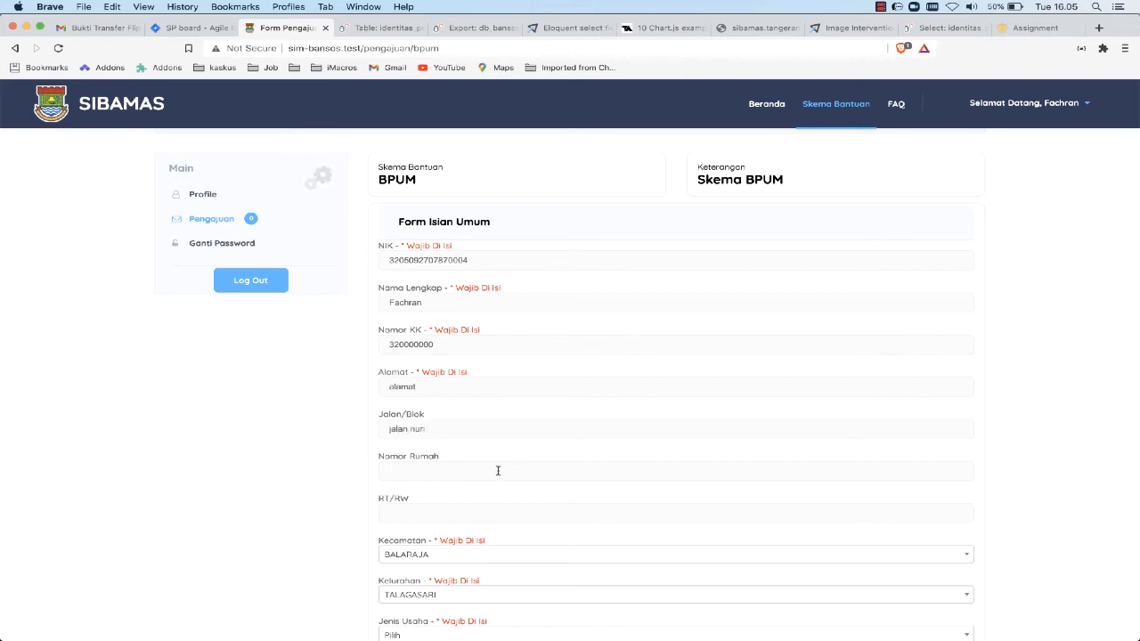
text(7)
scroll(448, 437, down, 3)
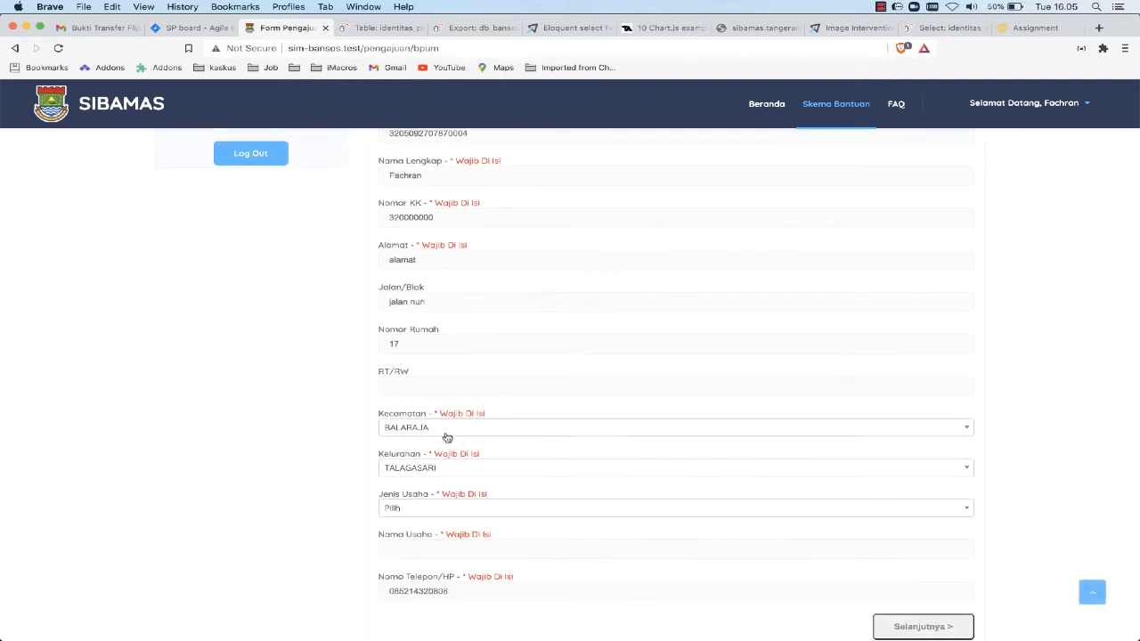
click(431, 392)
click(406, 545)
click(435, 509)
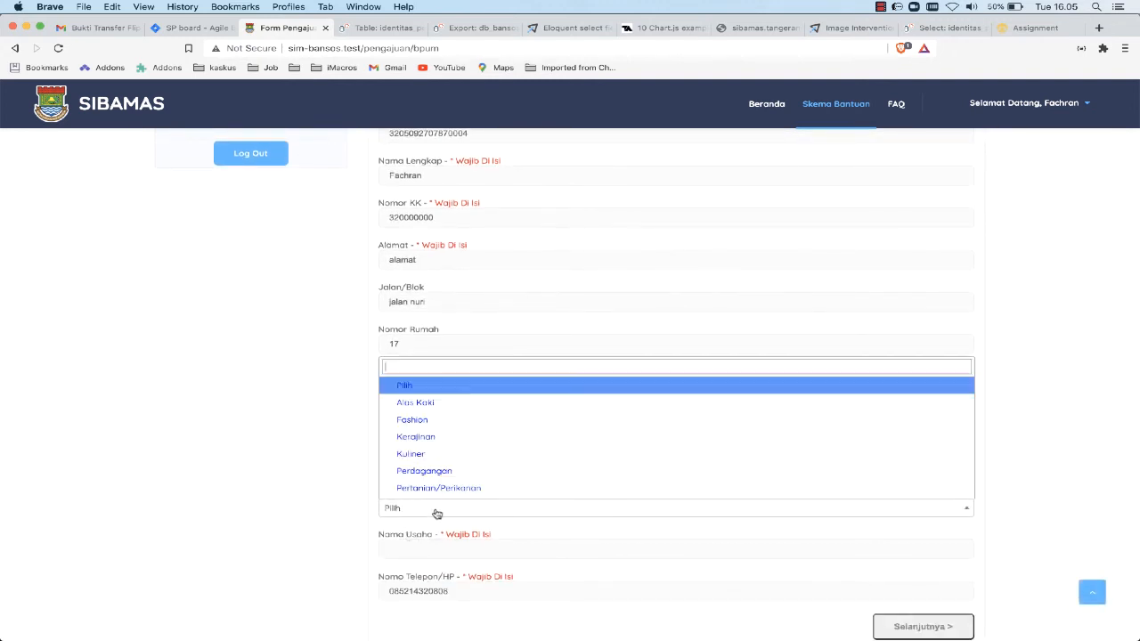
click(444, 456)
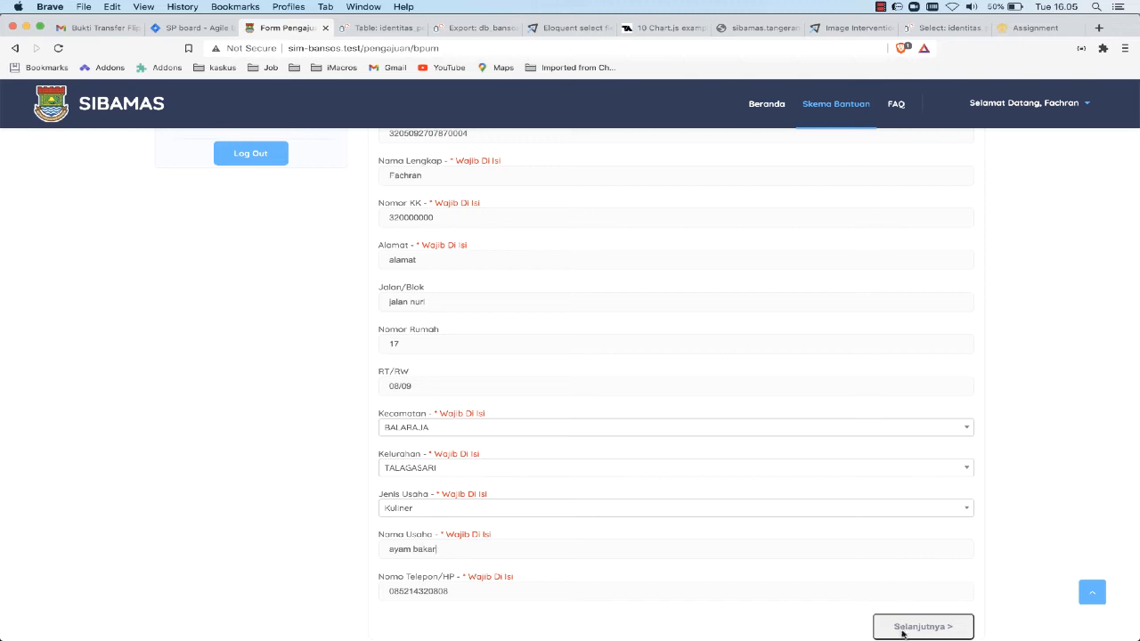
click(903, 628)
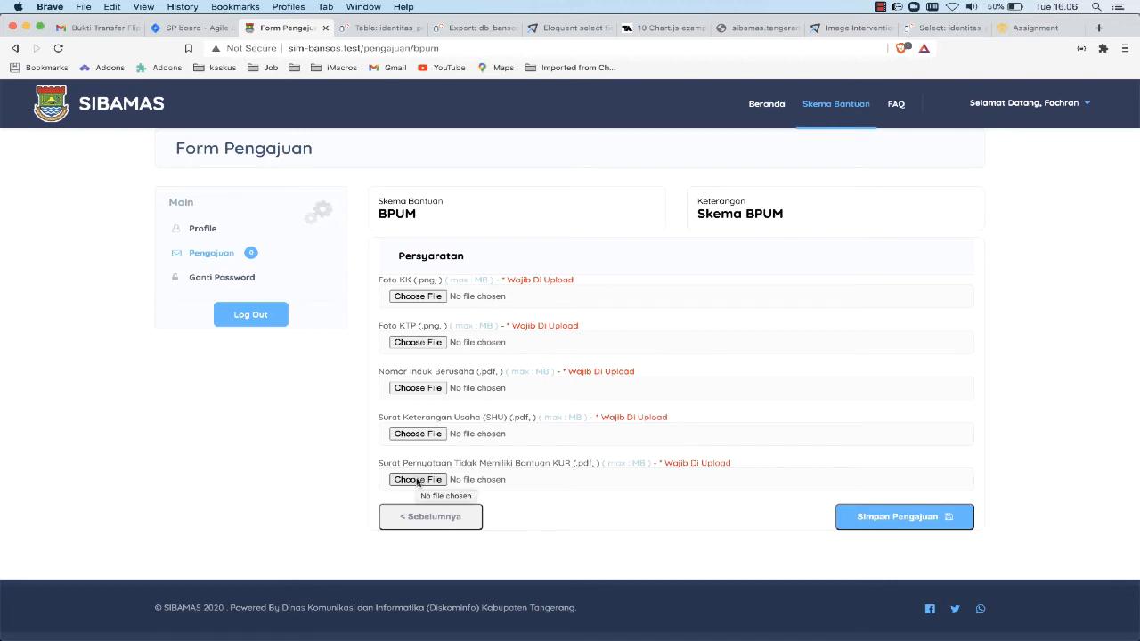
Try to upload KopBapenda.png from the SS folder in Documents > IMAGES as the Foto KK
click(417, 297)
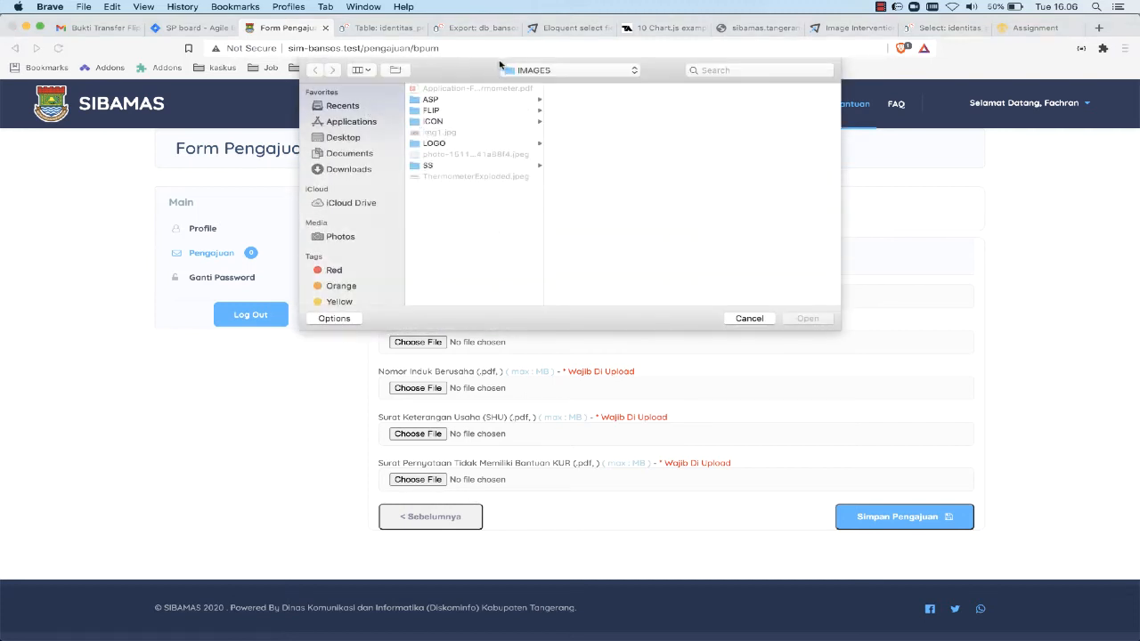
click(749, 319)
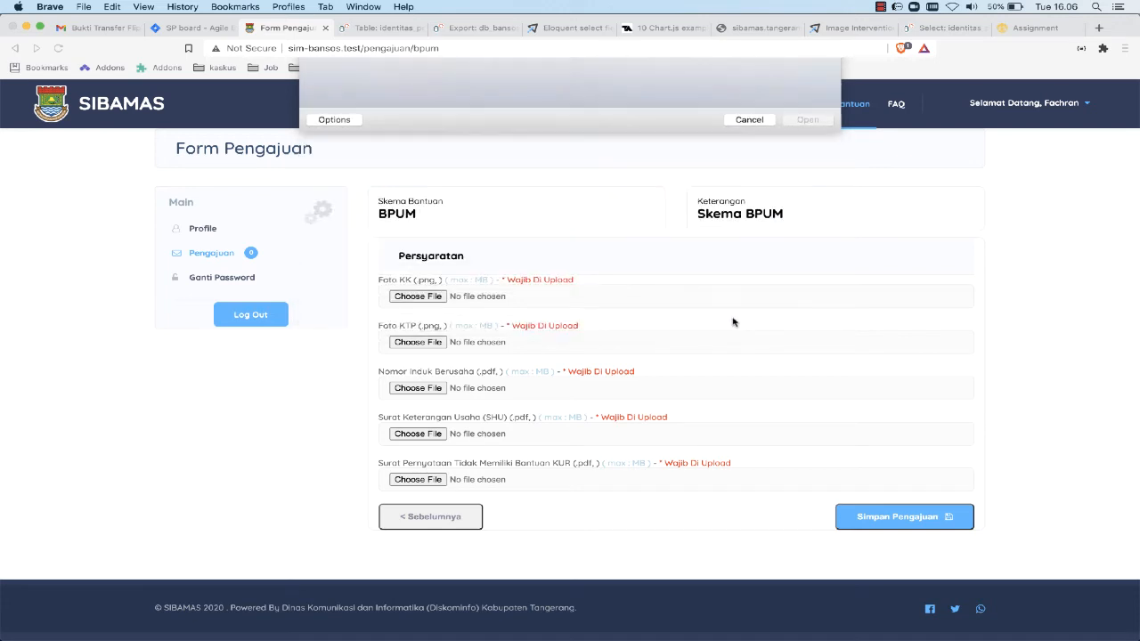
click(424, 297)
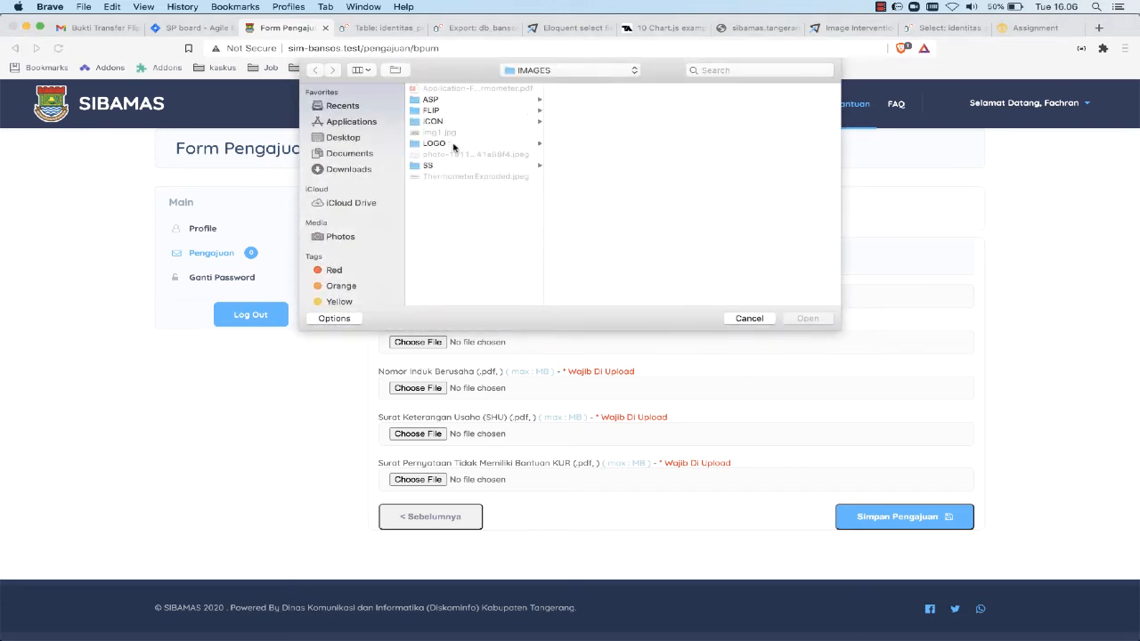
click(350, 154)
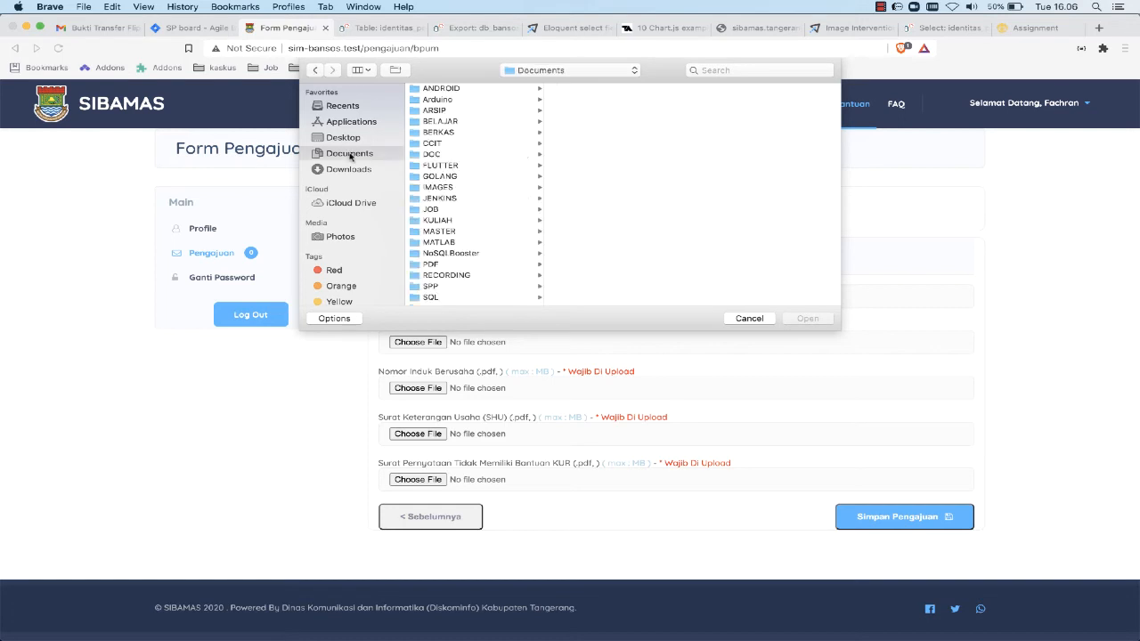
click(440, 187)
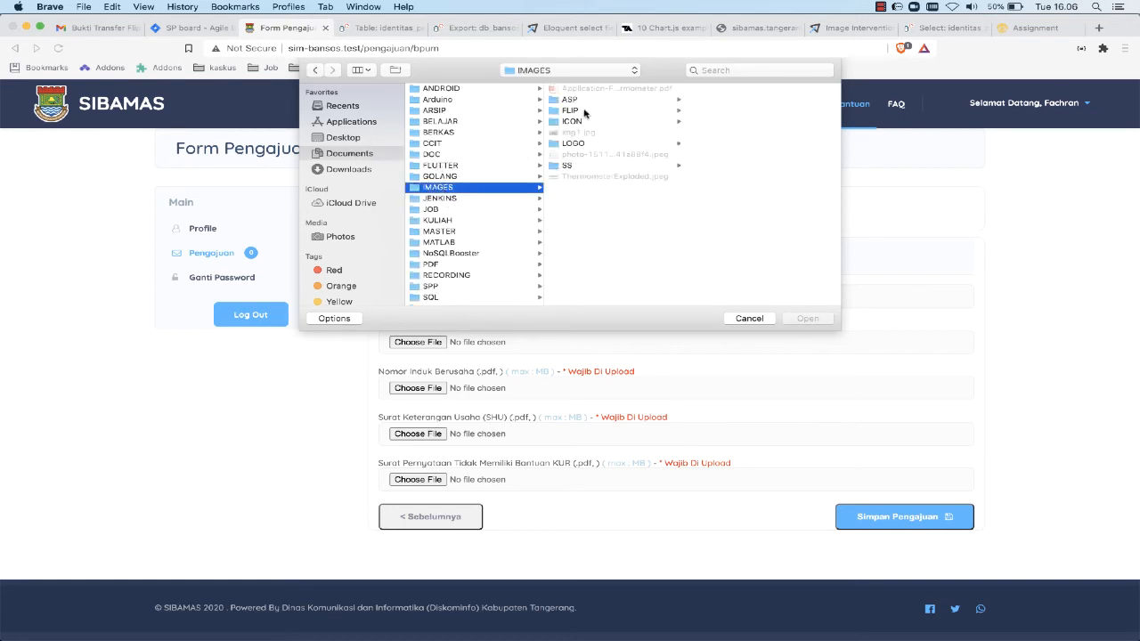
click(574, 168)
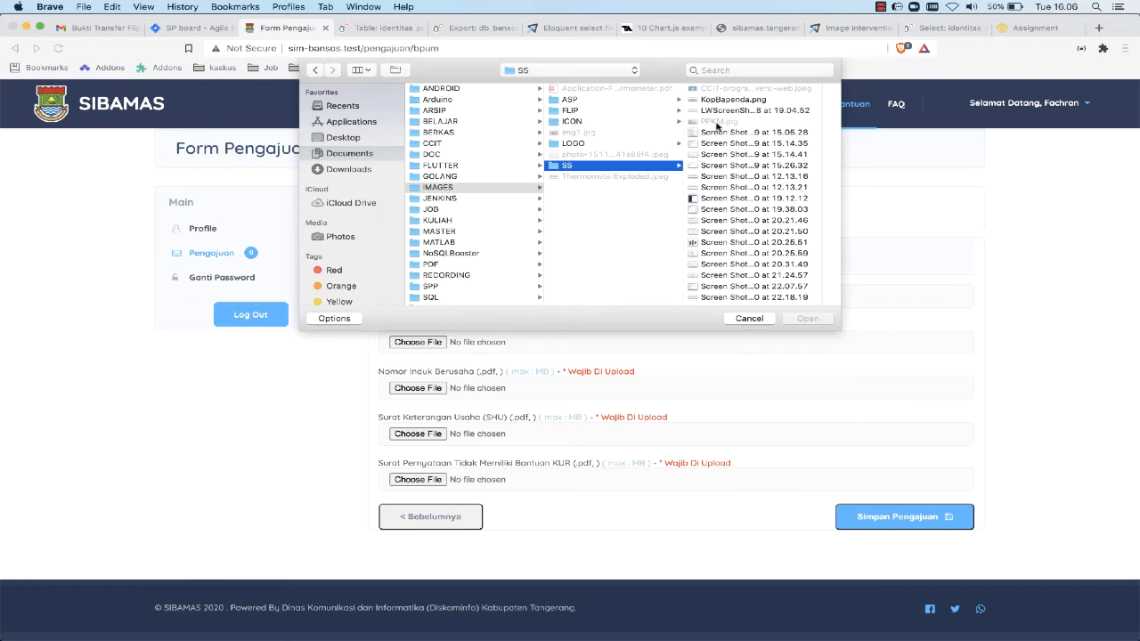
click(729, 99)
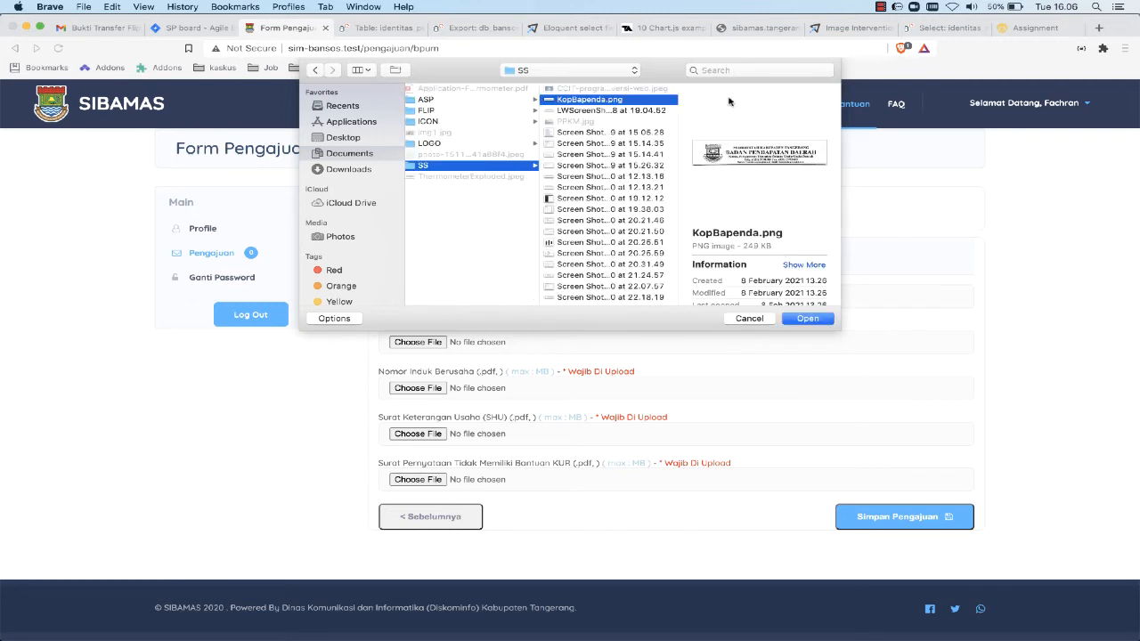
click(806, 318)
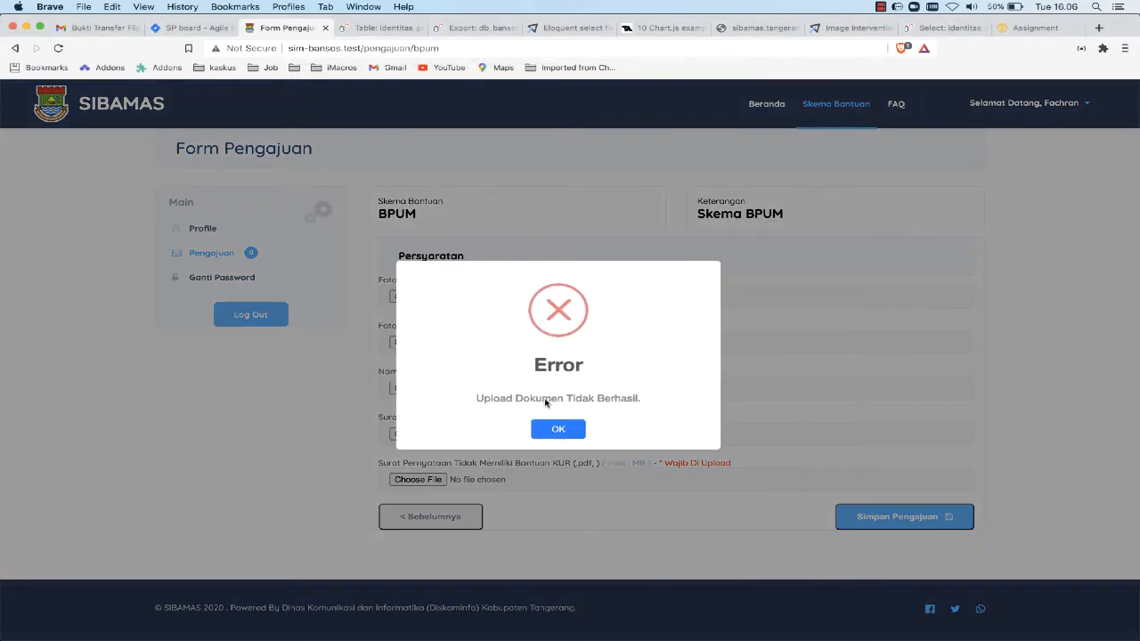
click(558, 430)
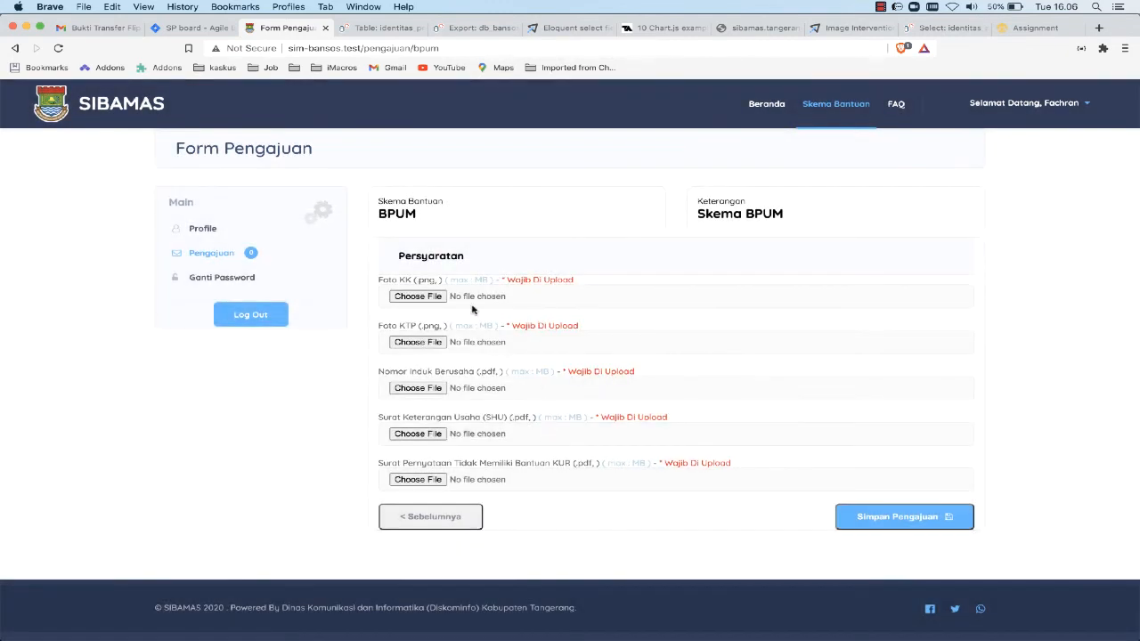
Upload the image Screen Shot 2021-01-13 at 22.00.58 from the SS folder as the Foto KTP
click(429, 348)
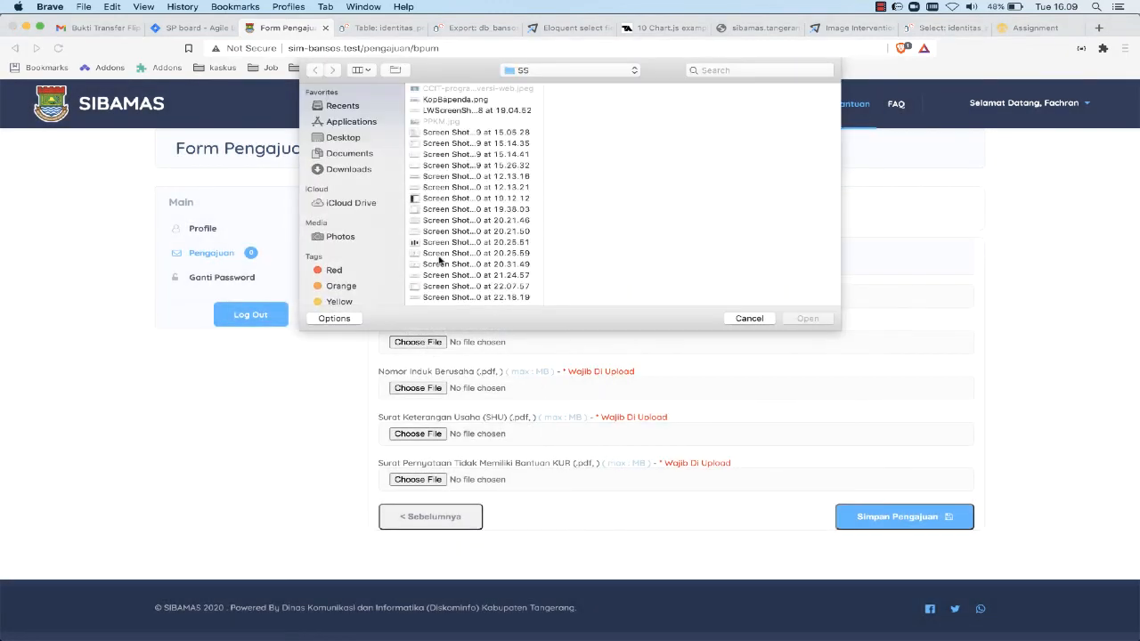
scroll(449, 233, down, 10)
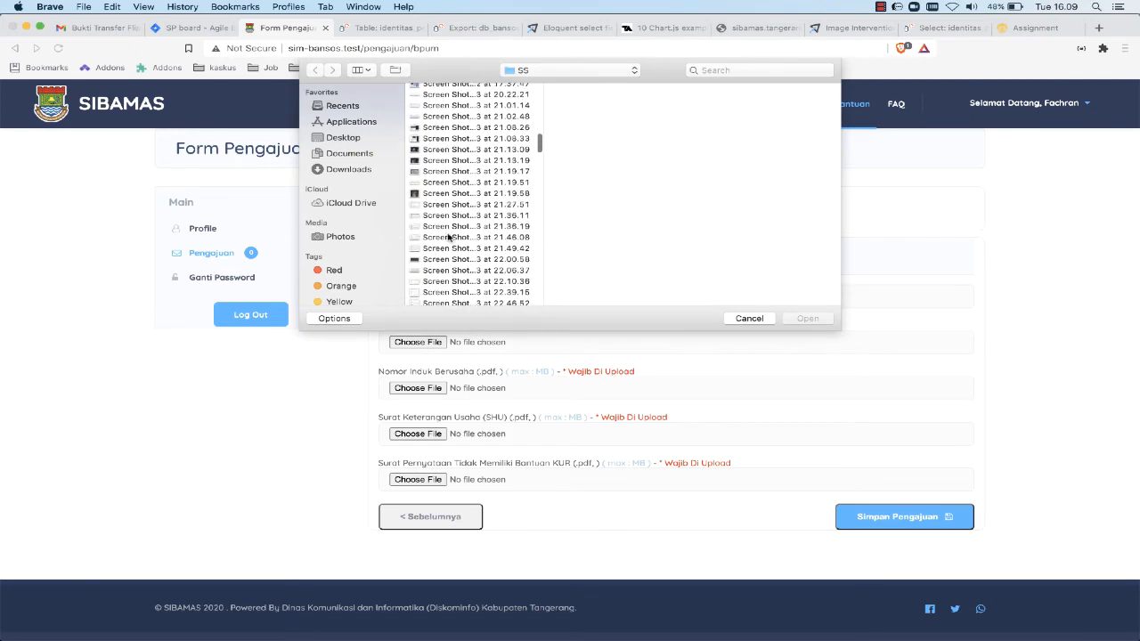
click(468, 131)
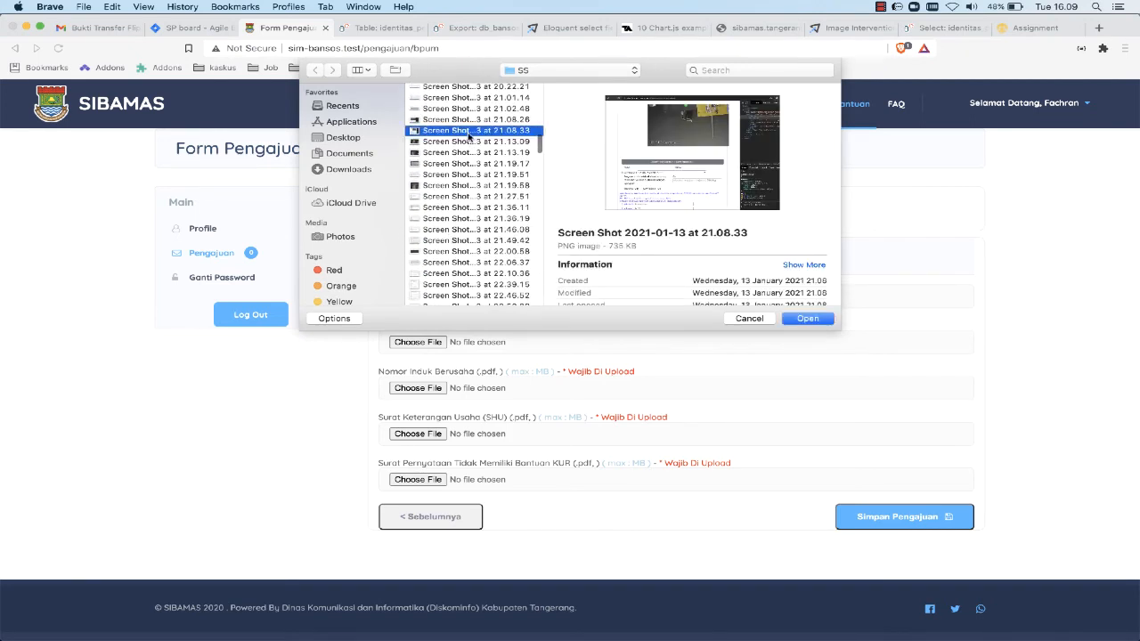
click(460, 254)
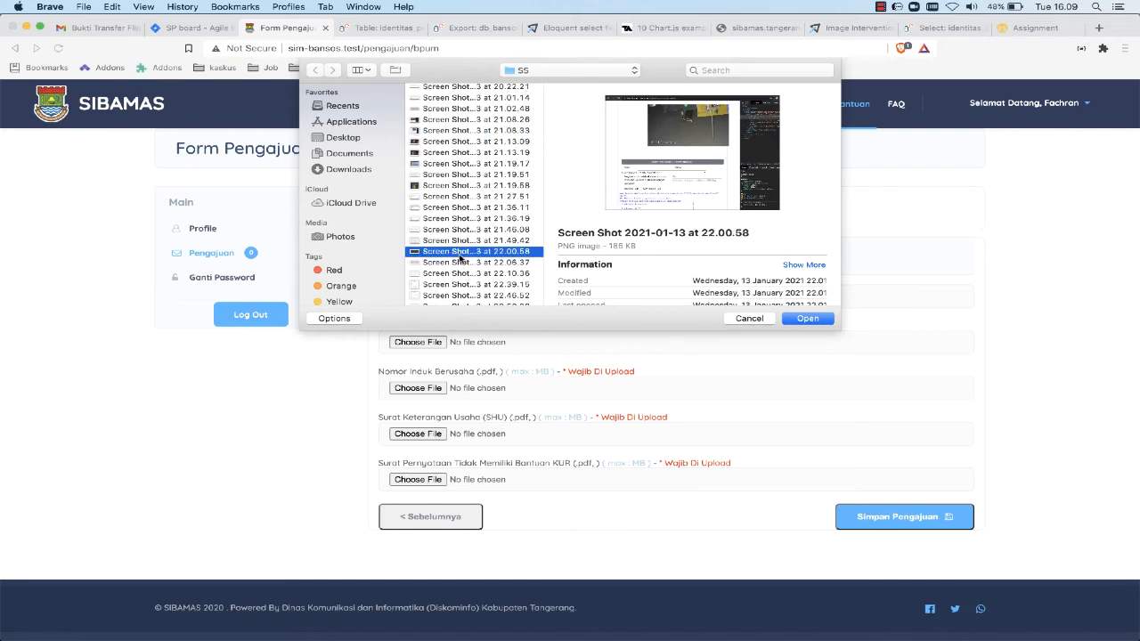
click(812, 319)
click(558, 426)
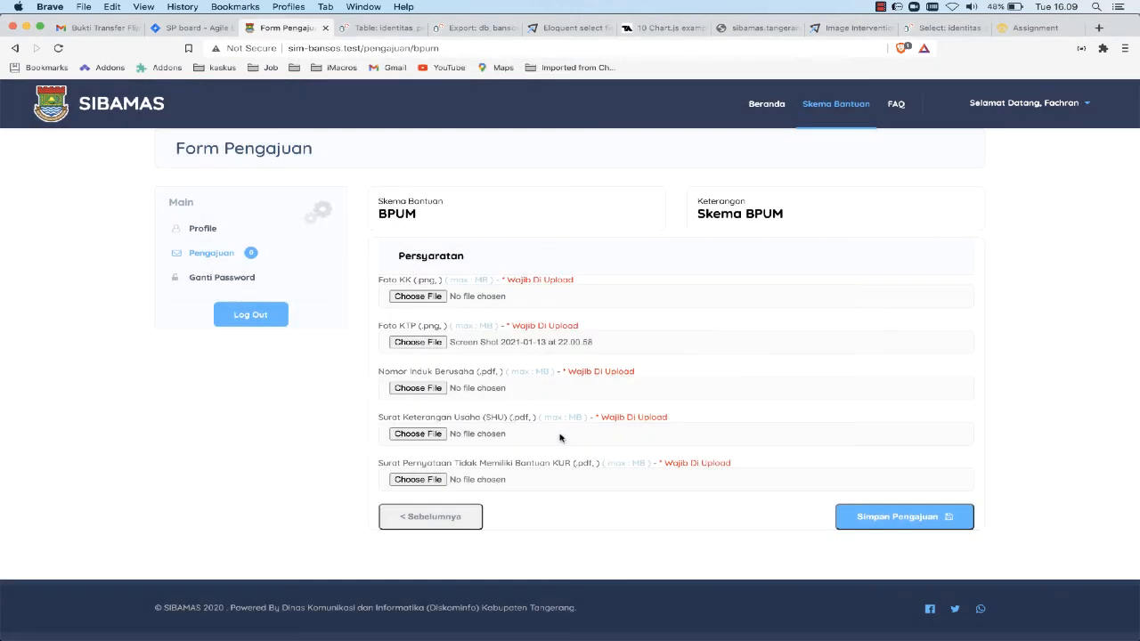
Upload the PDF whose file name starts with 1193 from Documents > PDF as the Nomor Induk Berusaha
click(418, 389)
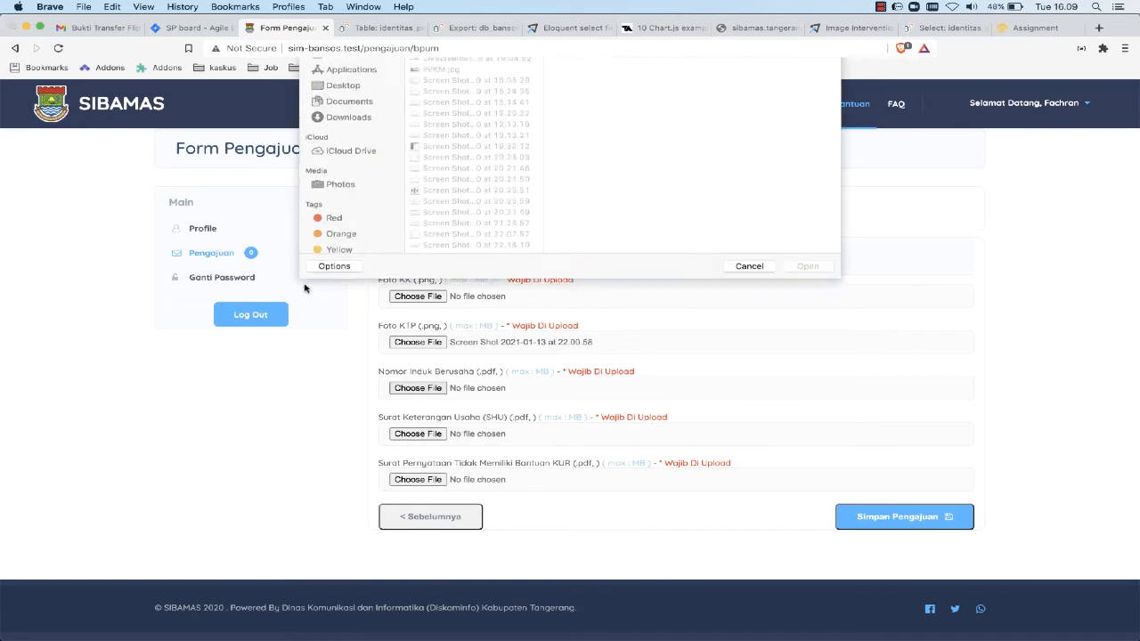
click(347, 155)
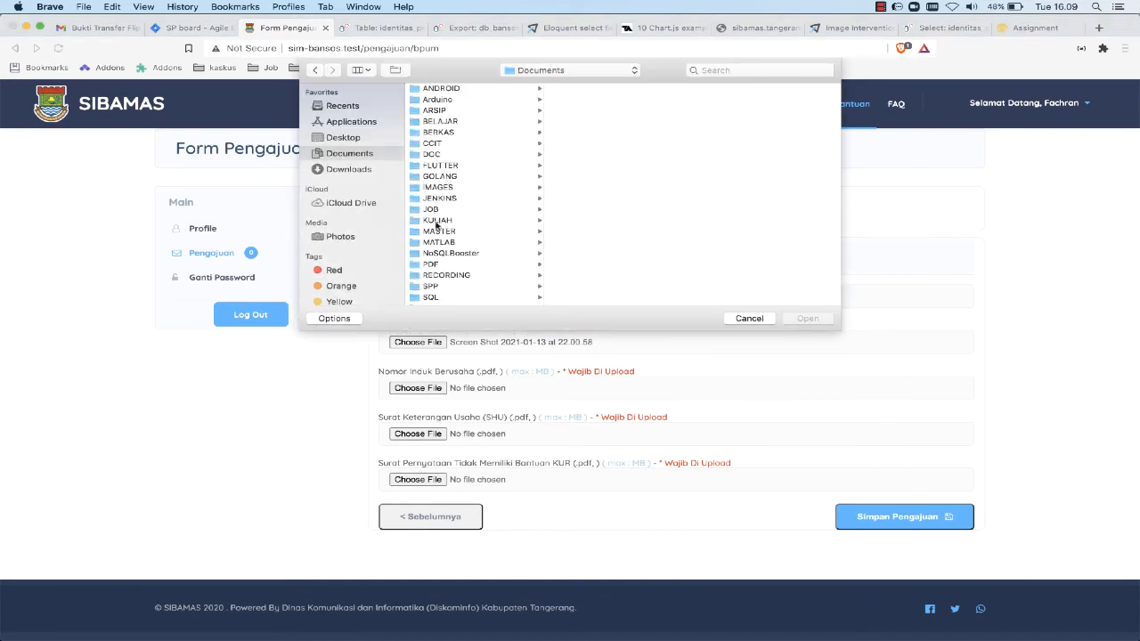
click(431, 264)
click(597, 154)
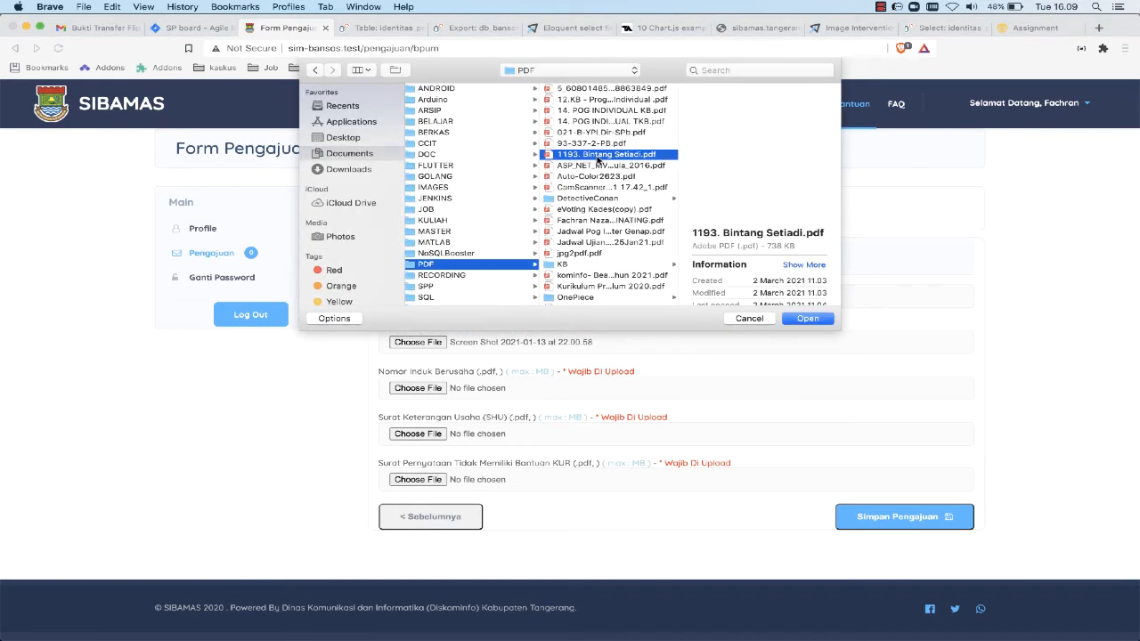
click(807, 319)
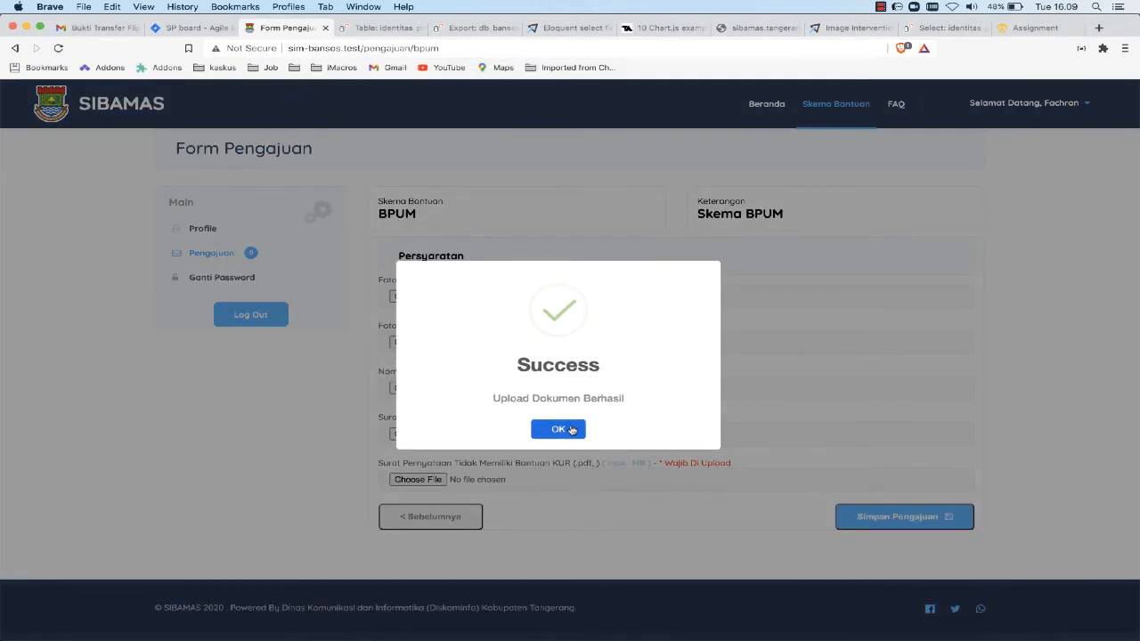
click(571, 430)
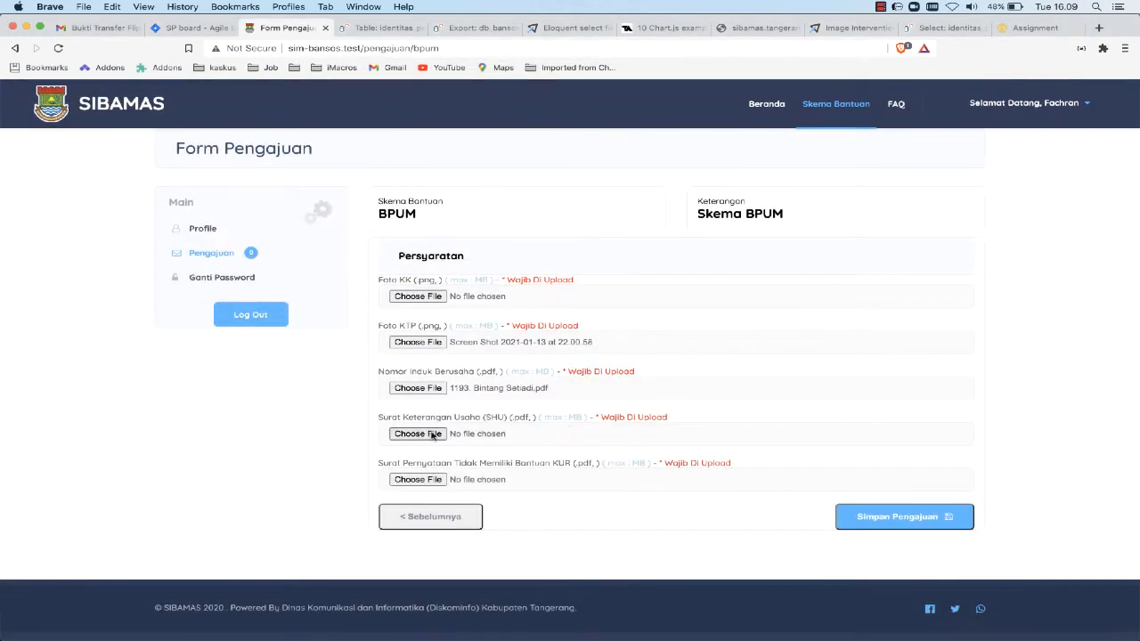
Upload Auto-Color2623.pdf from the PDF folder as the Surat Keterangan Usaha (SHU)
click(418, 433)
click(456, 143)
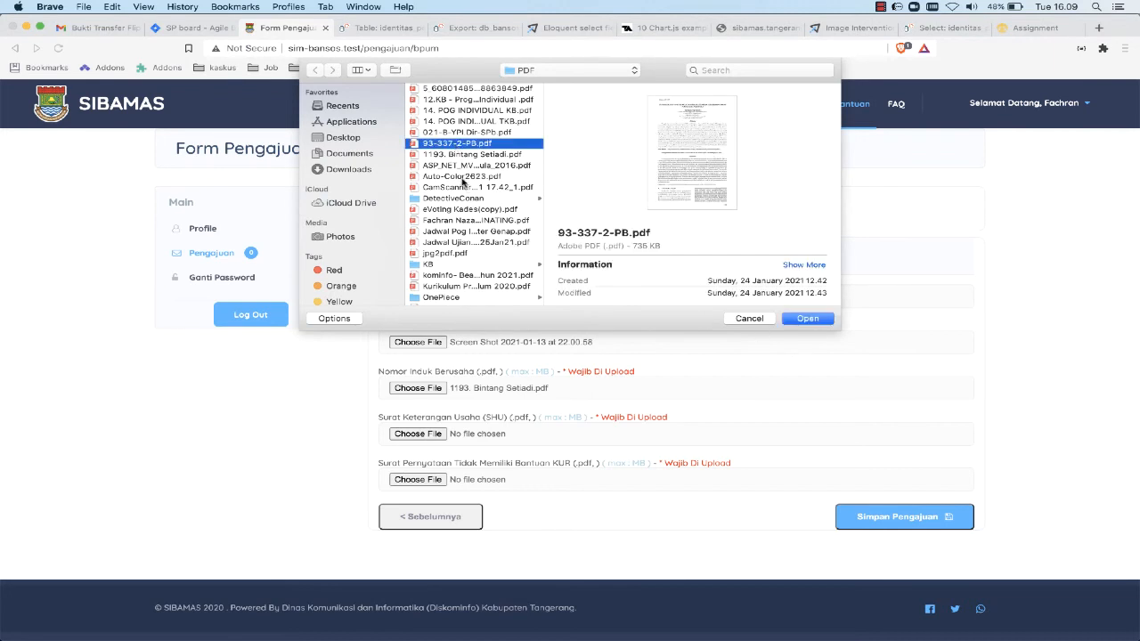
click(462, 177)
click(806, 318)
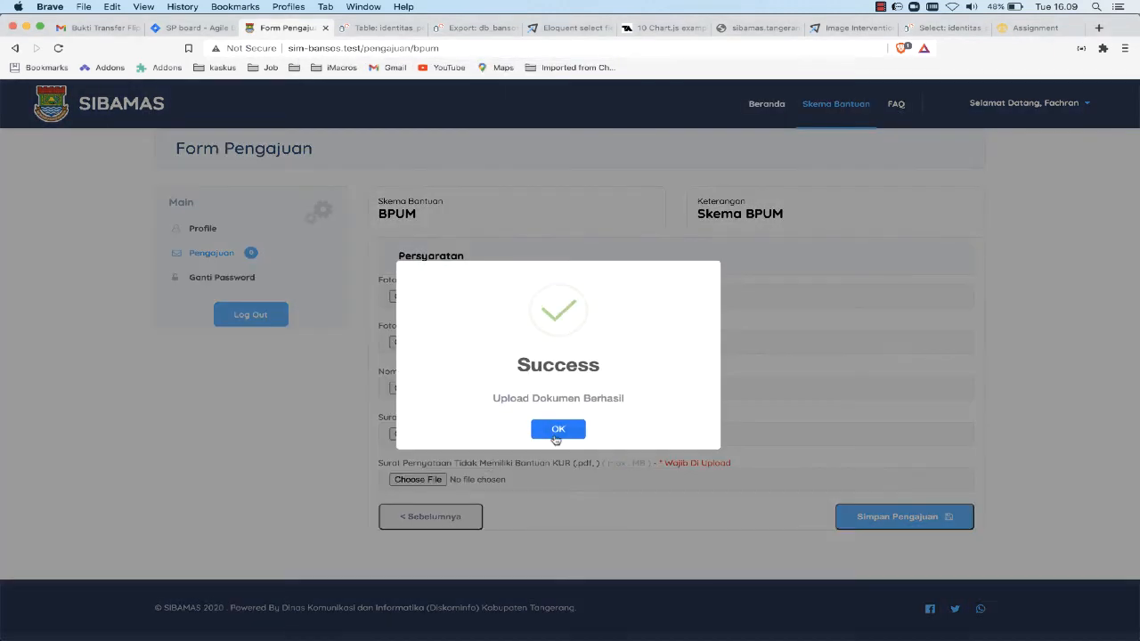
click(547, 430)
Upload CamScanner 02-15-2021 17.42_1.pdf from the PDF folder as the Surat Pernyataan Tidak Memiliki Bantuan KUR
click(439, 478)
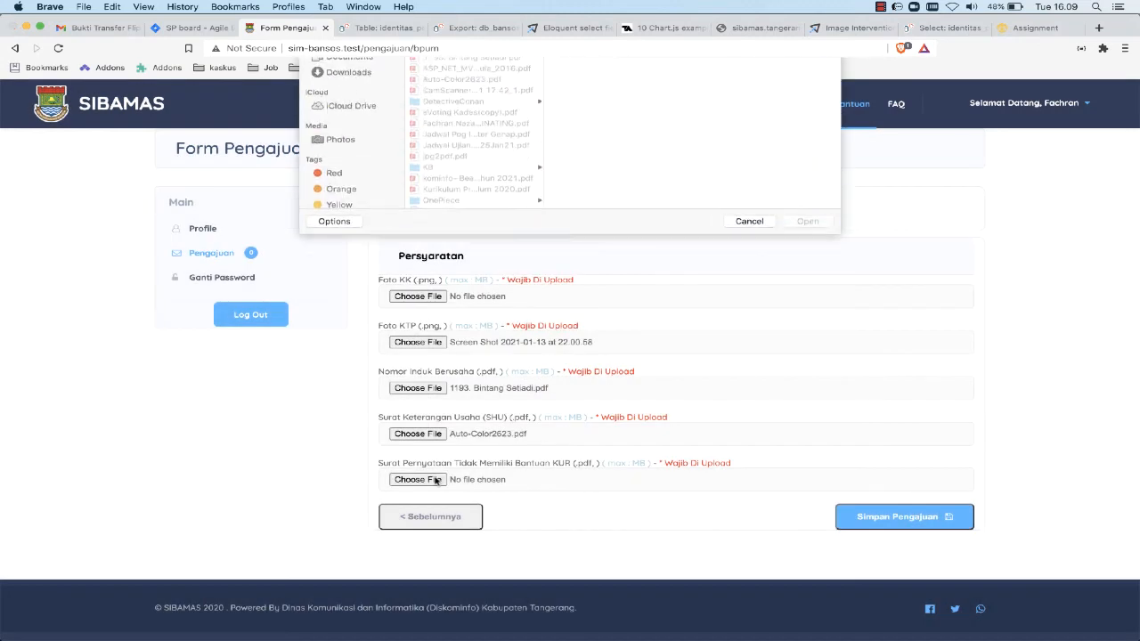
click(458, 188)
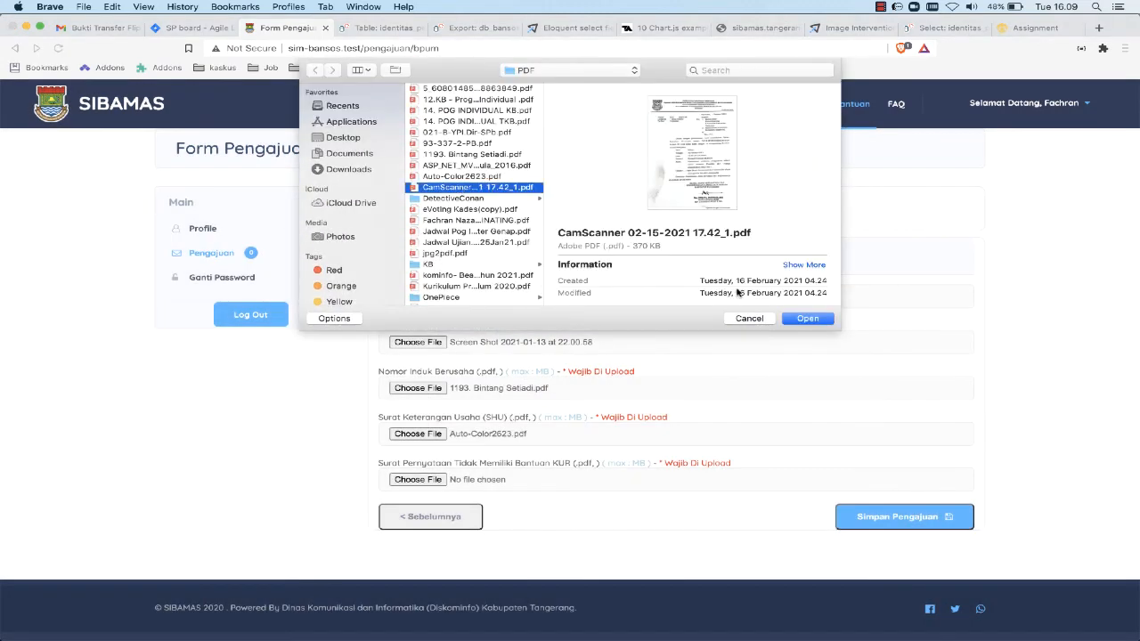
click(807, 319)
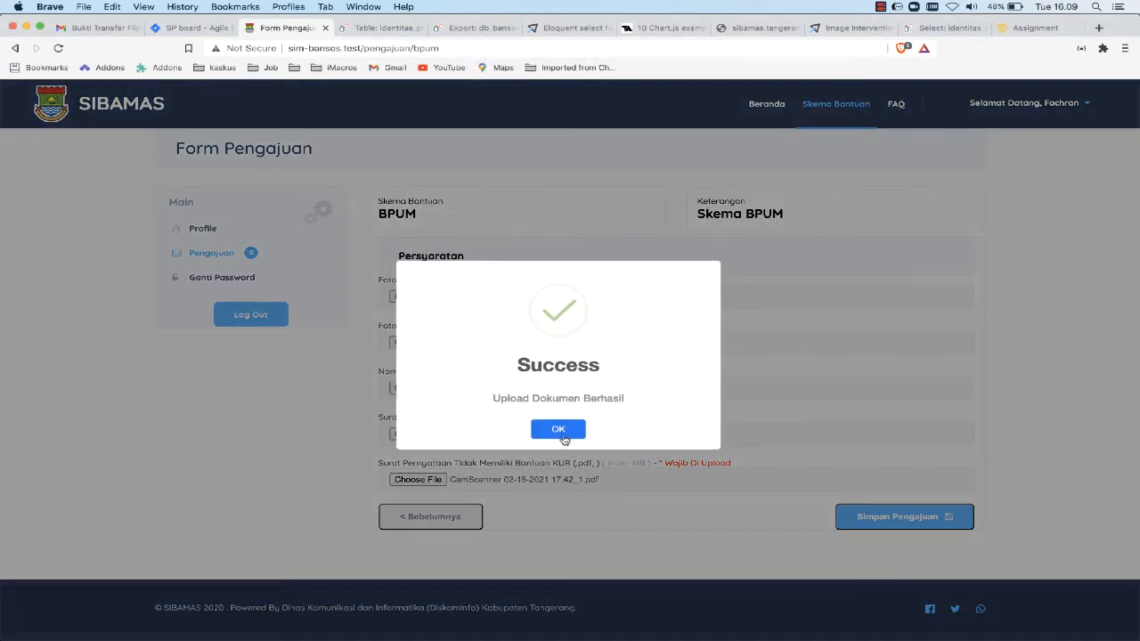
click(557, 428)
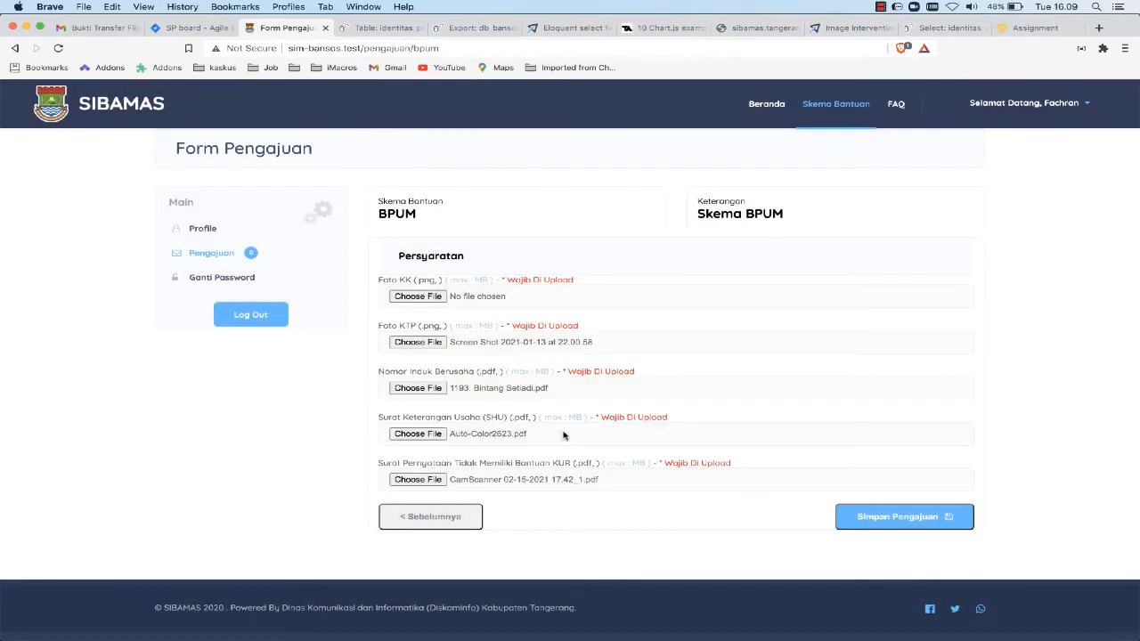
click(895, 523)
click(590, 432)
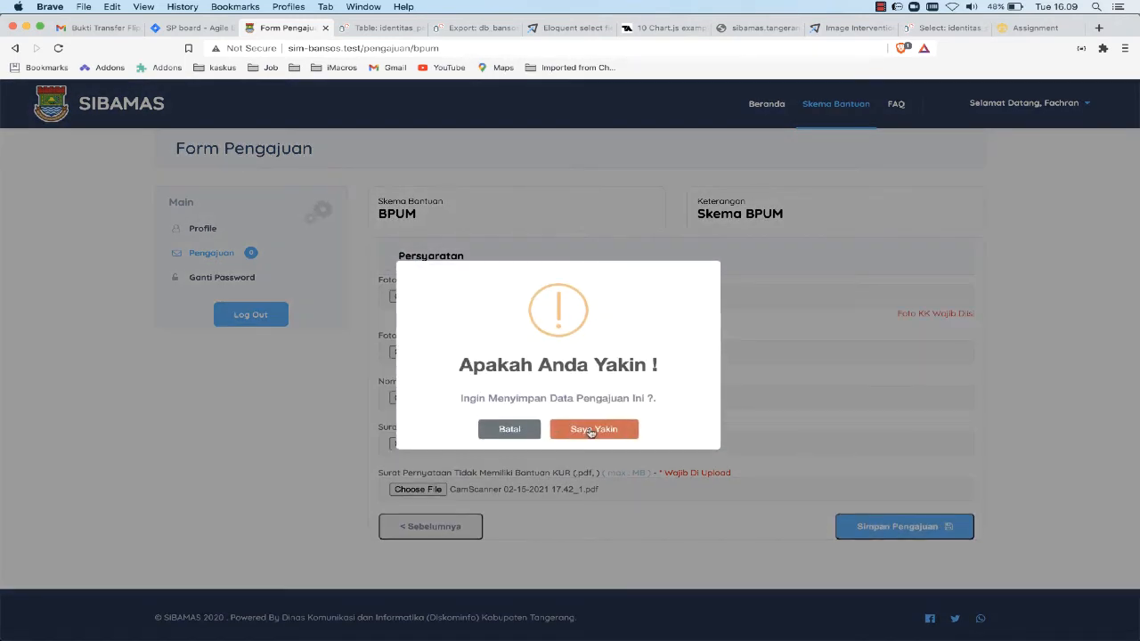
click(509, 430)
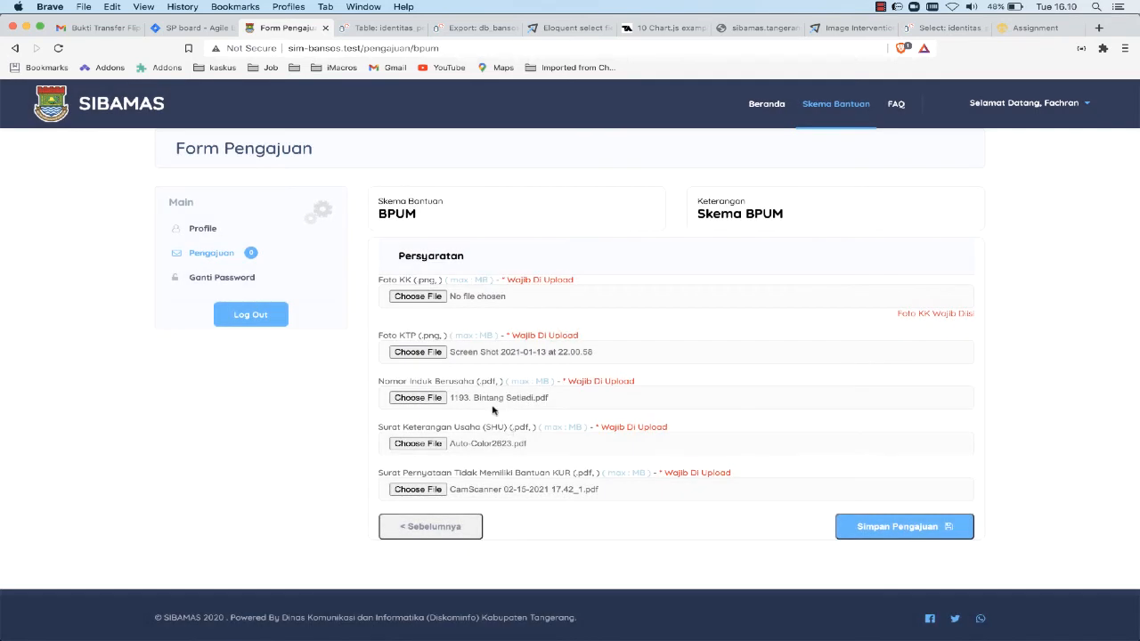
Upload PublishCommand.png from the ASP folder in Documents > IMAGES as the Foto KK
click(418, 297)
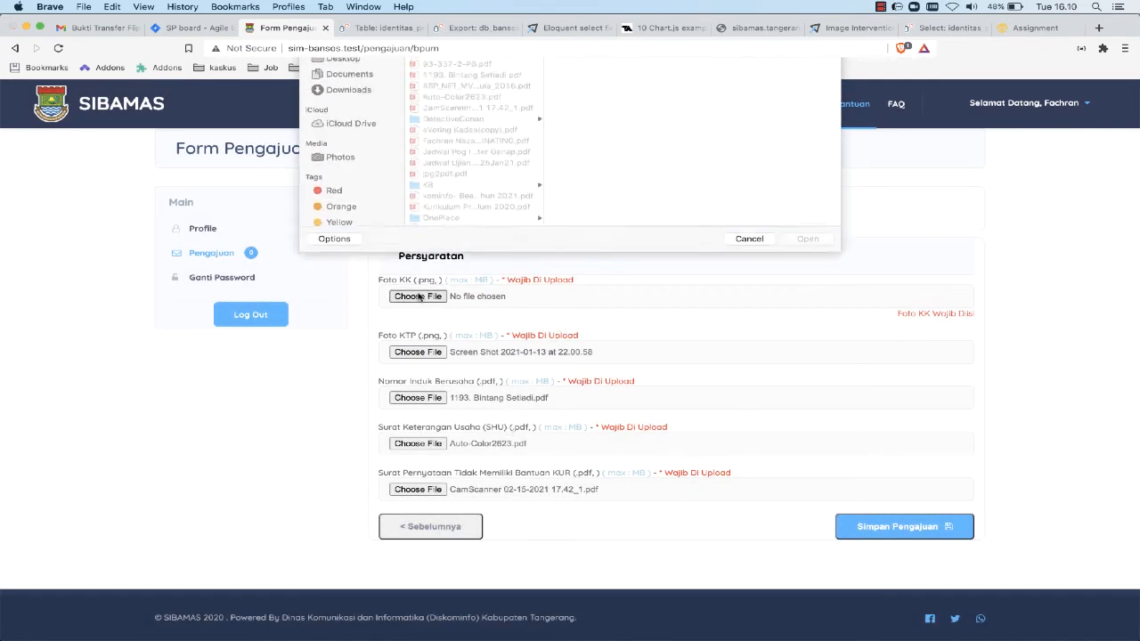
click(349, 153)
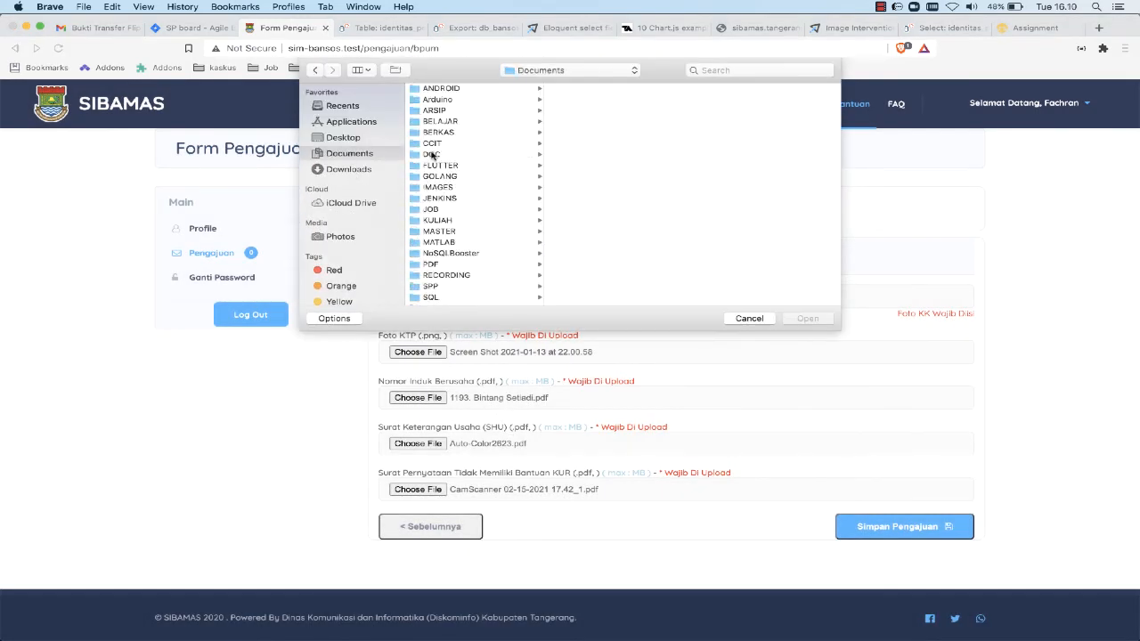
click(441, 188)
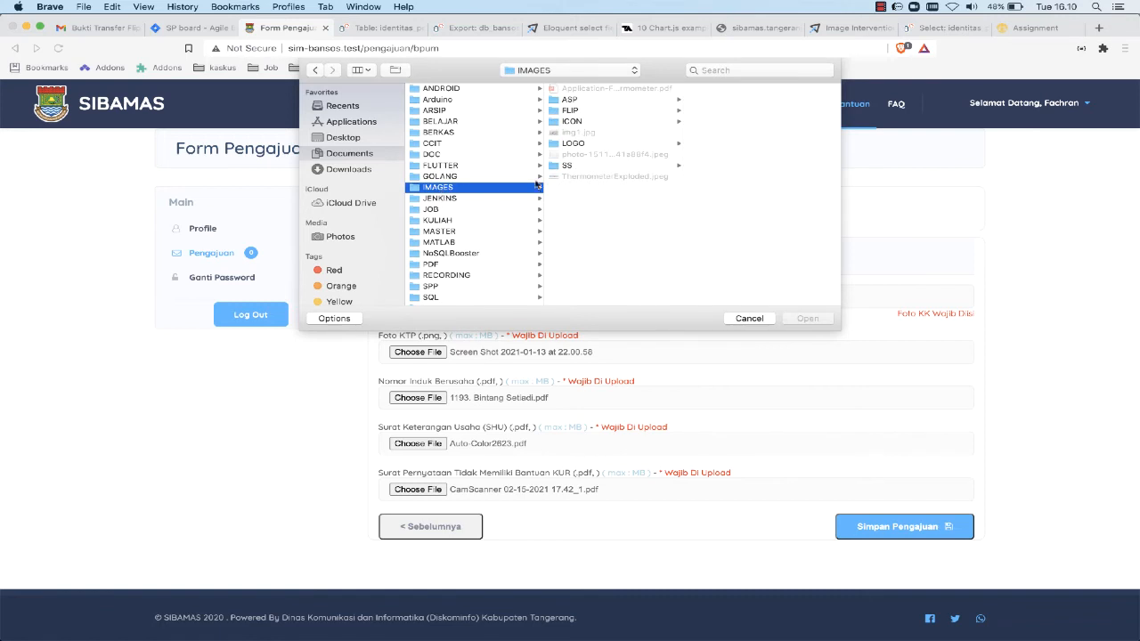
click(572, 110)
click(620, 121)
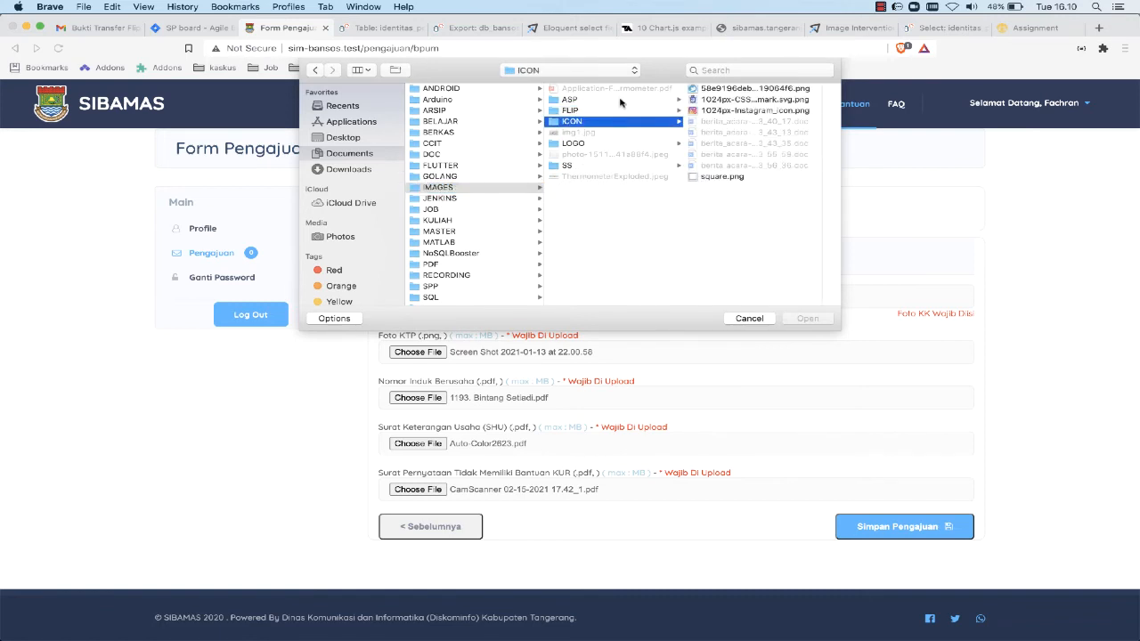
click(620, 100)
click(731, 88)
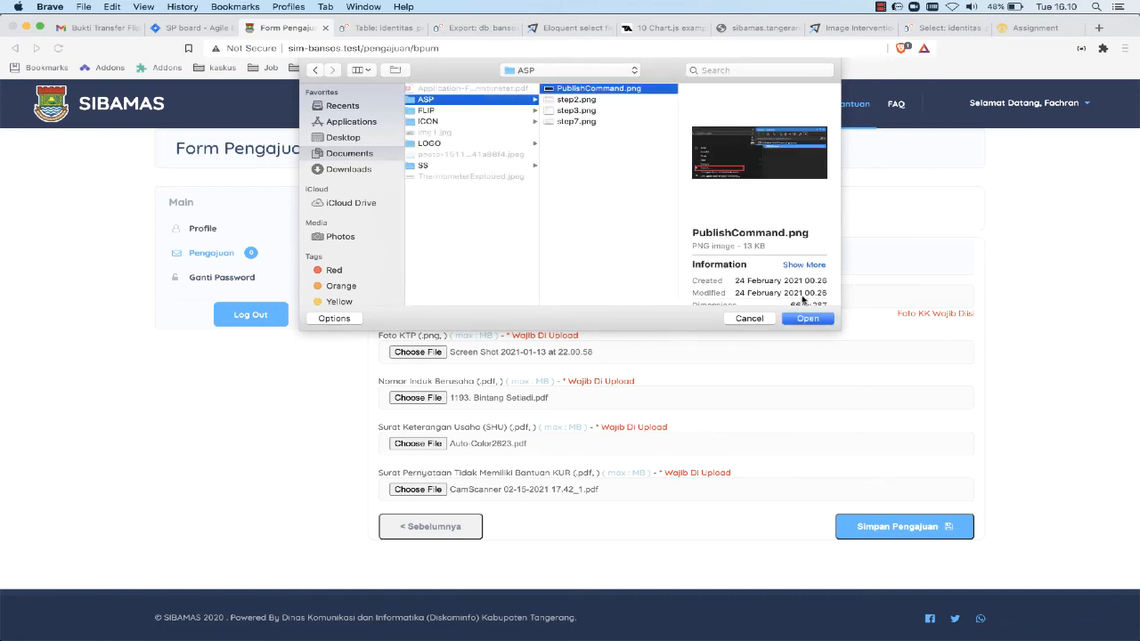
click(799, 318)
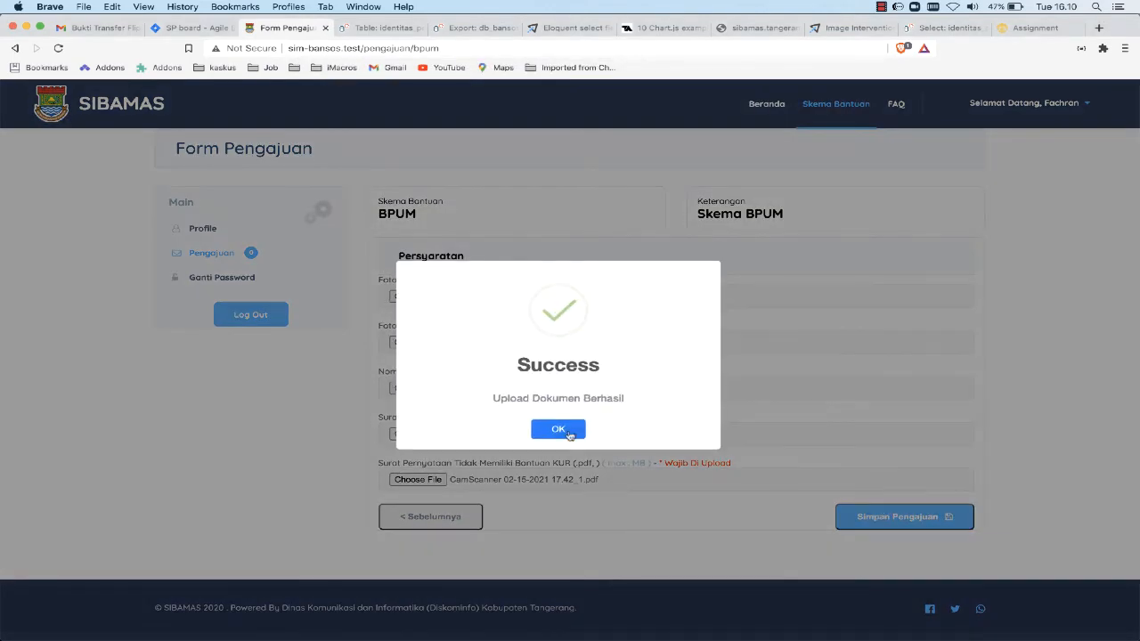
click(562, 431)
Save the BPUM application with confirmation and open the applicant's Pengajuan list
click(873, 519)
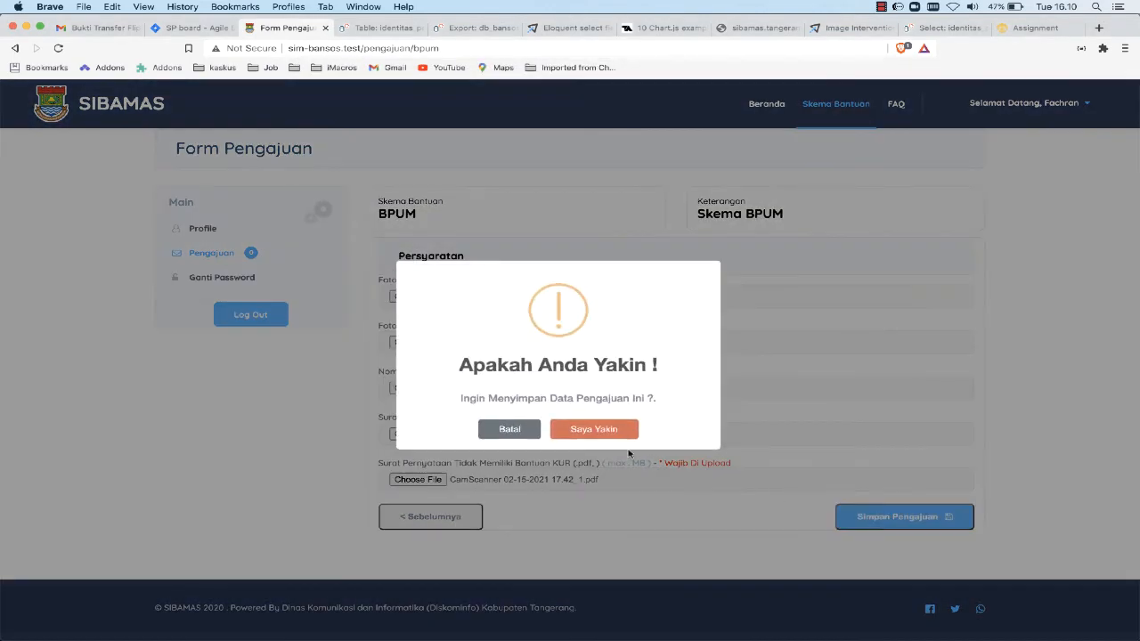
click(608, 430)
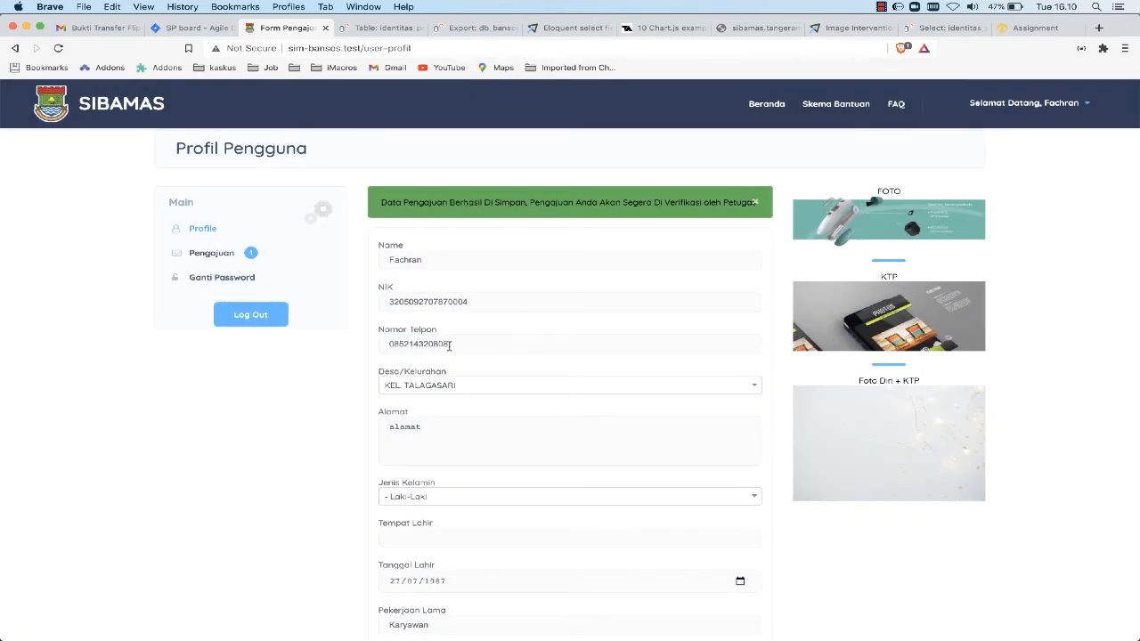
click(218, 257)
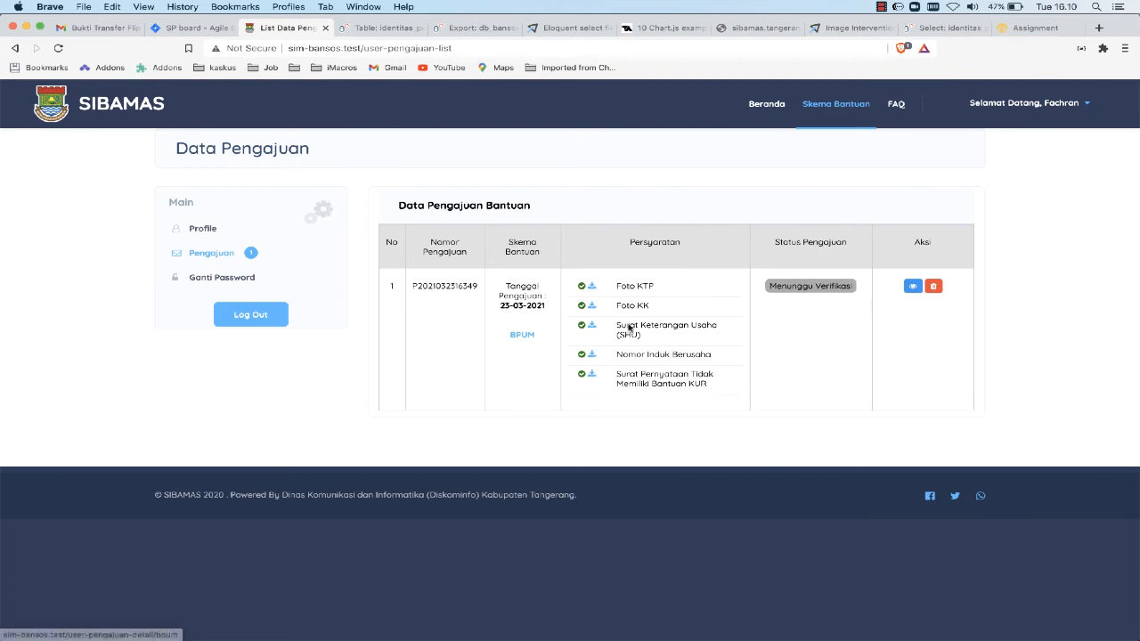
Examine the submitted BPUM application's number and its detail page, and return to the Data Pengajuan list
double_click(448, 286)
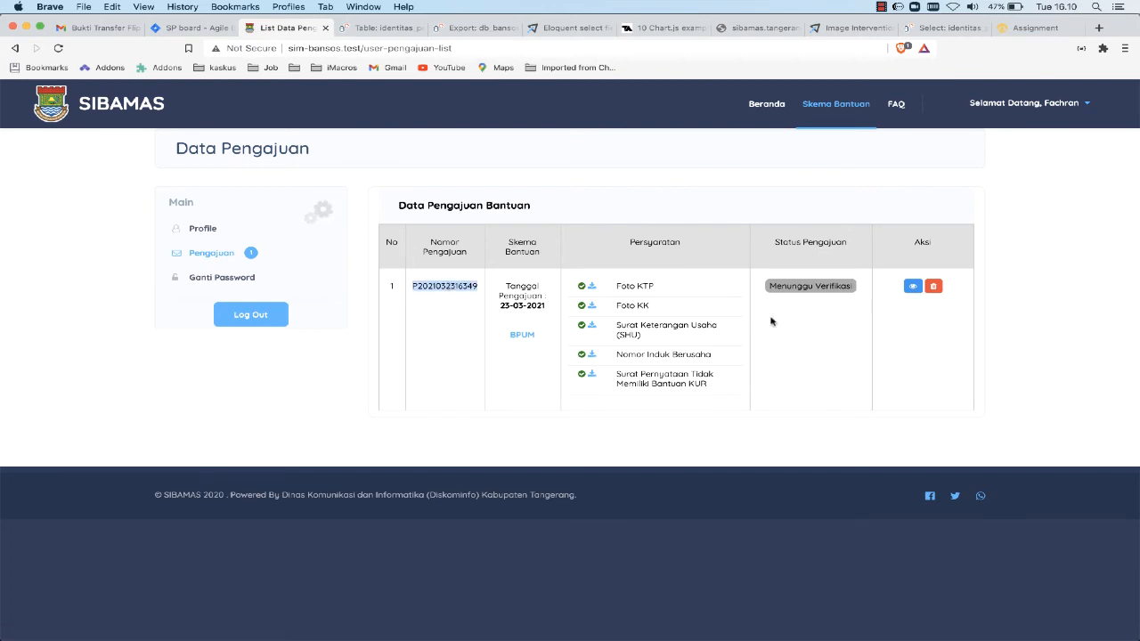
click(912, 286)
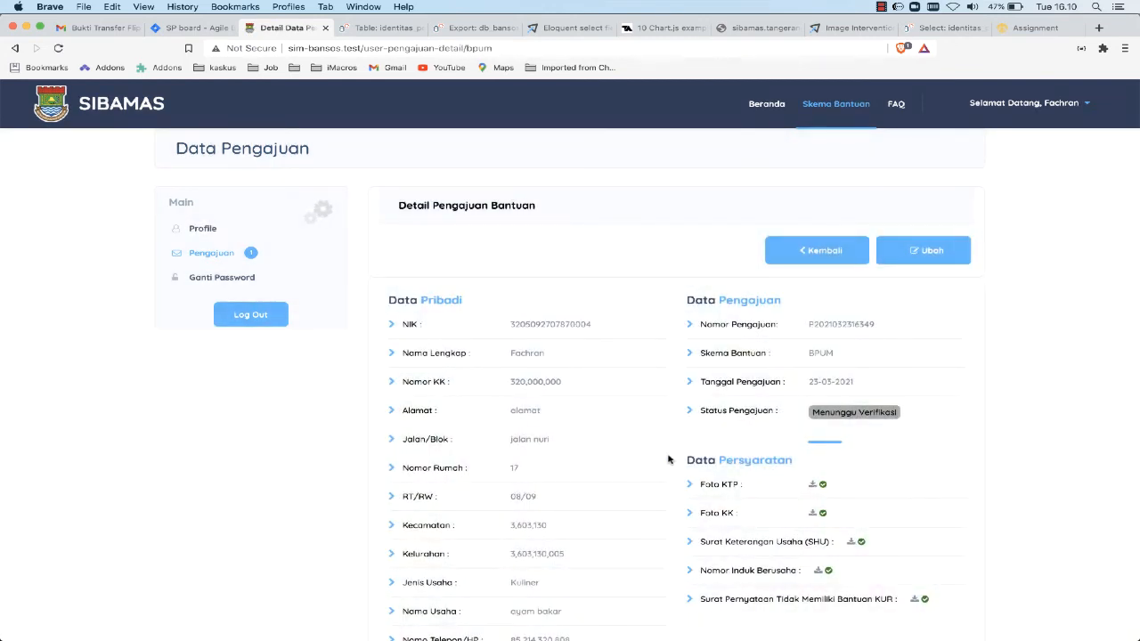
scroll(673, 459, down, 3)
scroll(670, 459, up, 3)
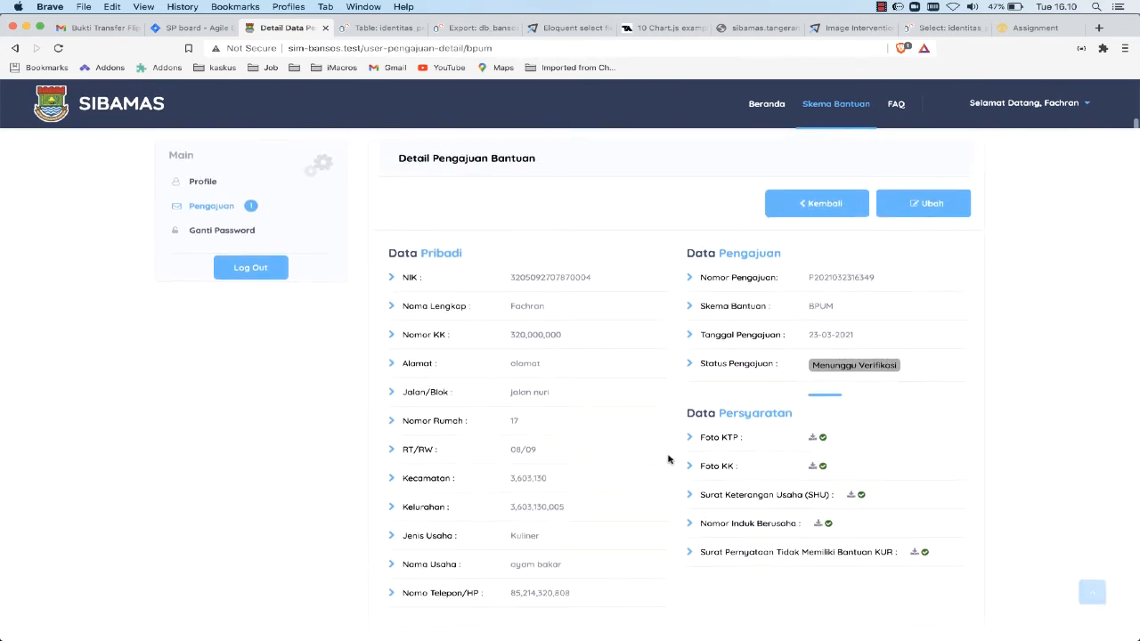
click(830, 253)
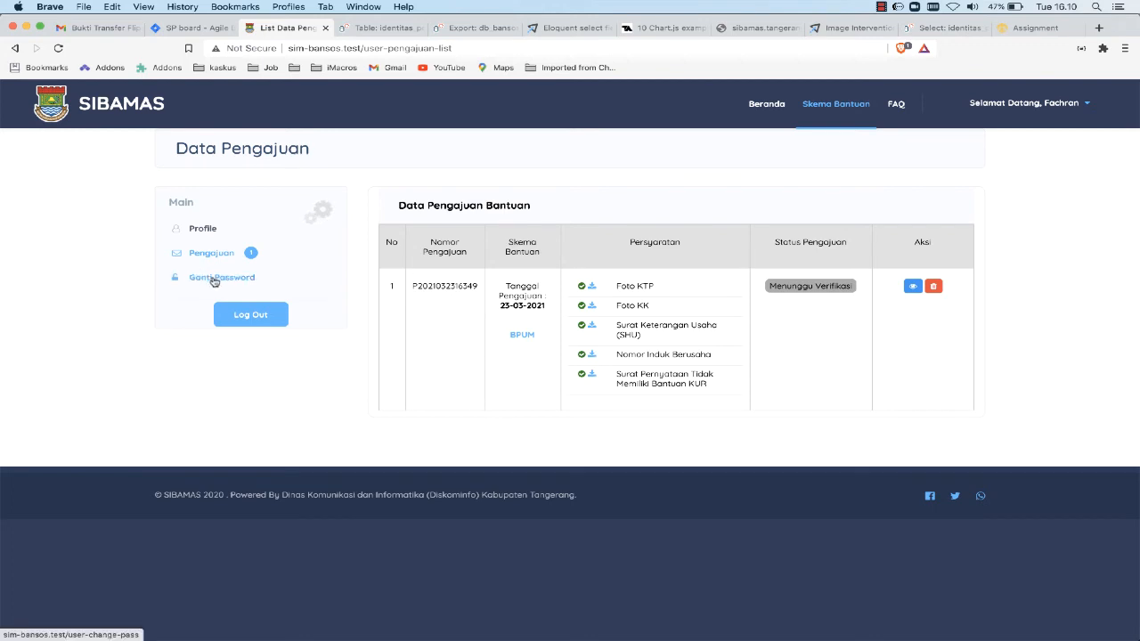
Log out of the applicant account
click(244, 317)
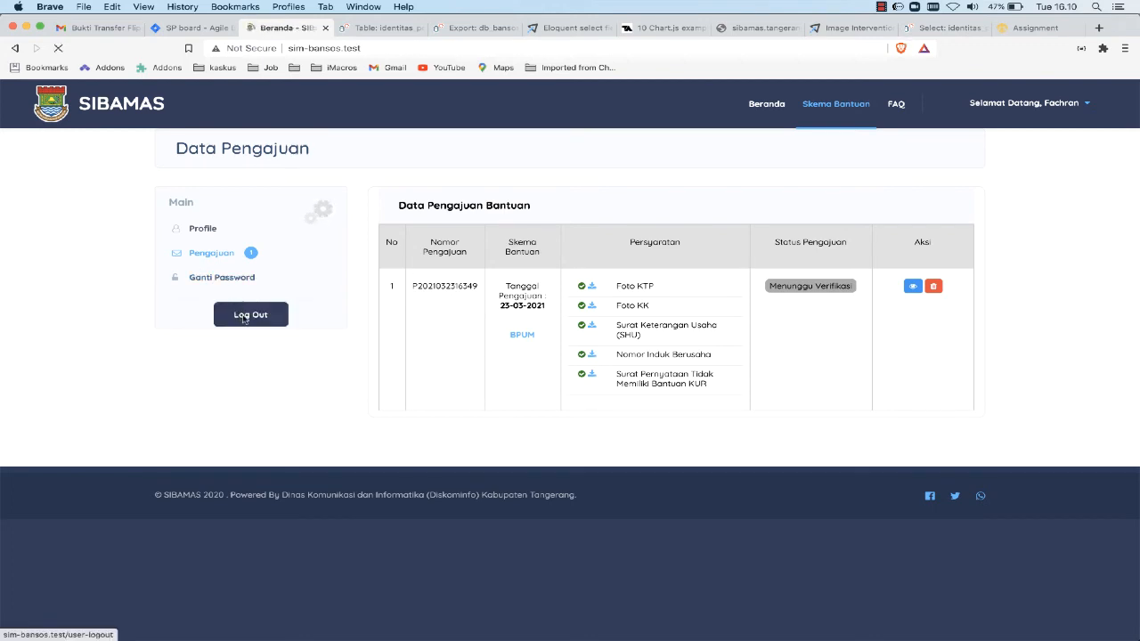
click(880, 7)
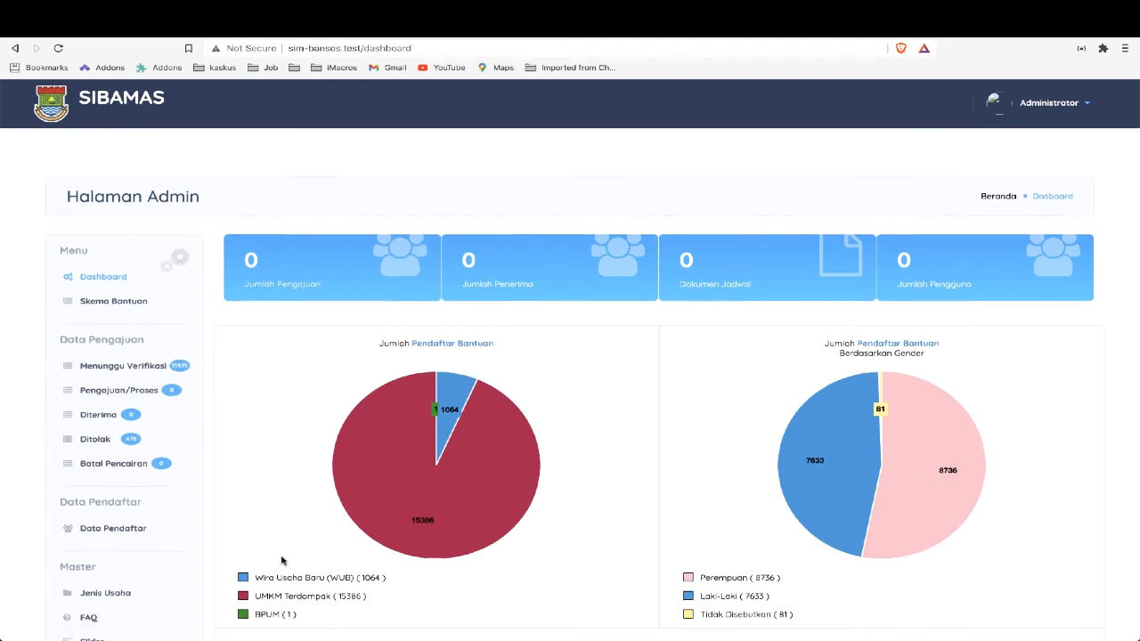
Examine the admin dashboard charts of registrants per aid scheme, per gender and by verification status
scroll(281, 561, down, 3)
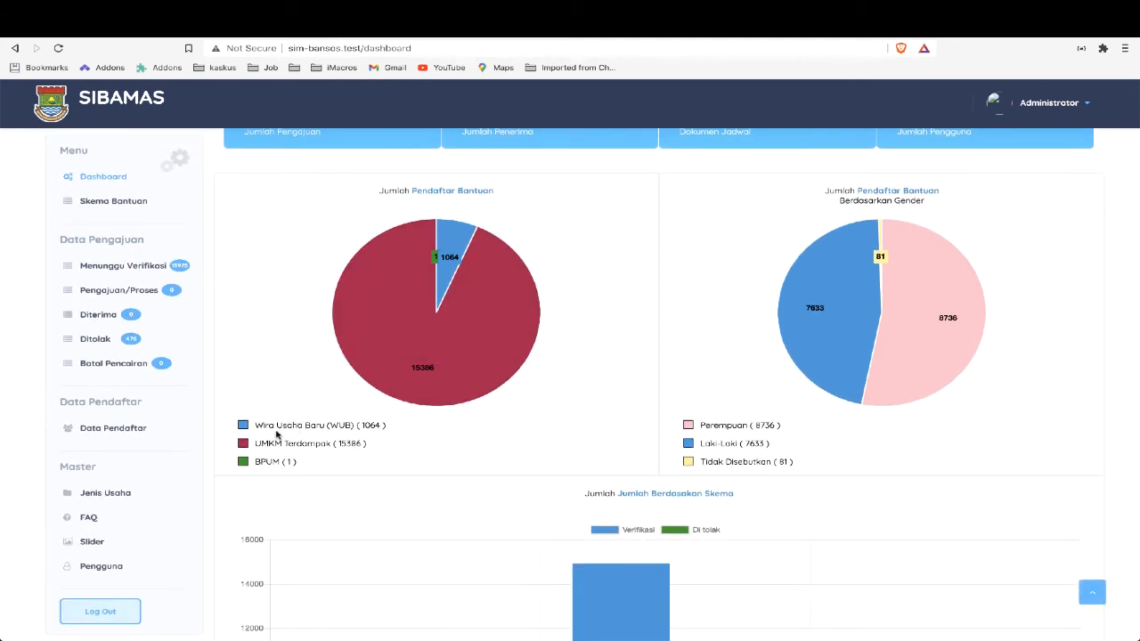
drag(254, 425, 325, 424)
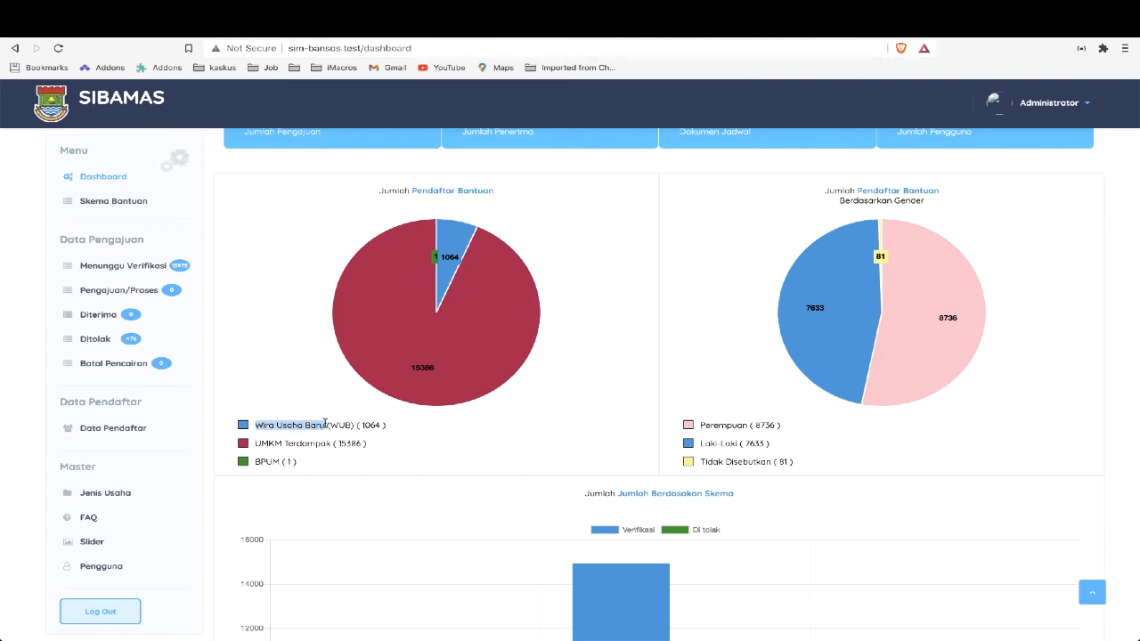
click(263, 461)
double_click(267, 463)
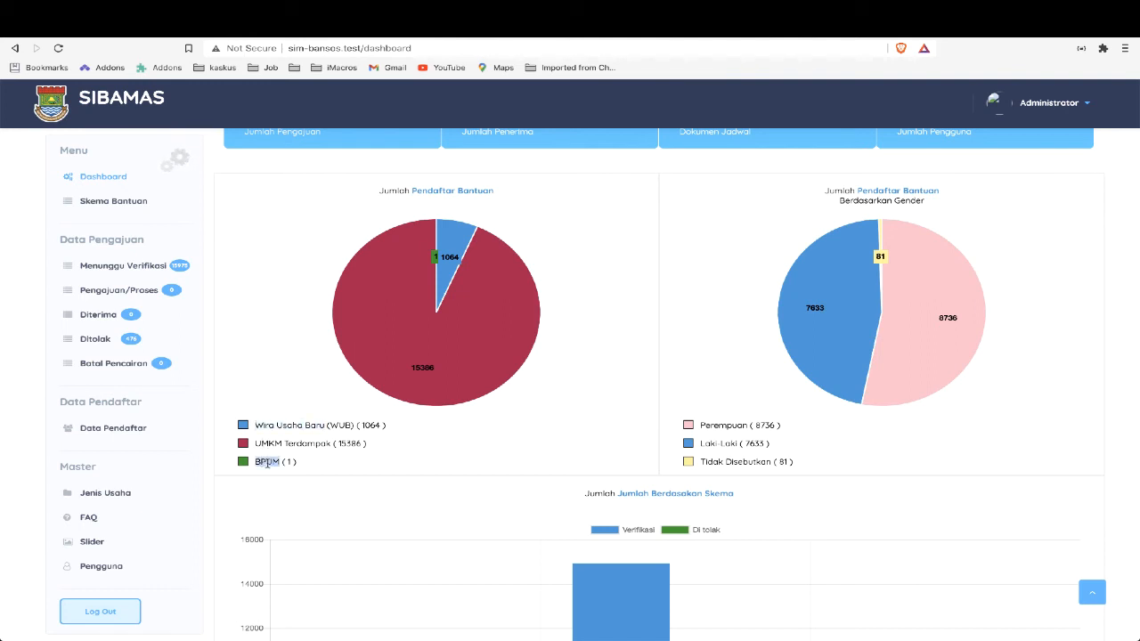
scroll(267, 463, down, 3)
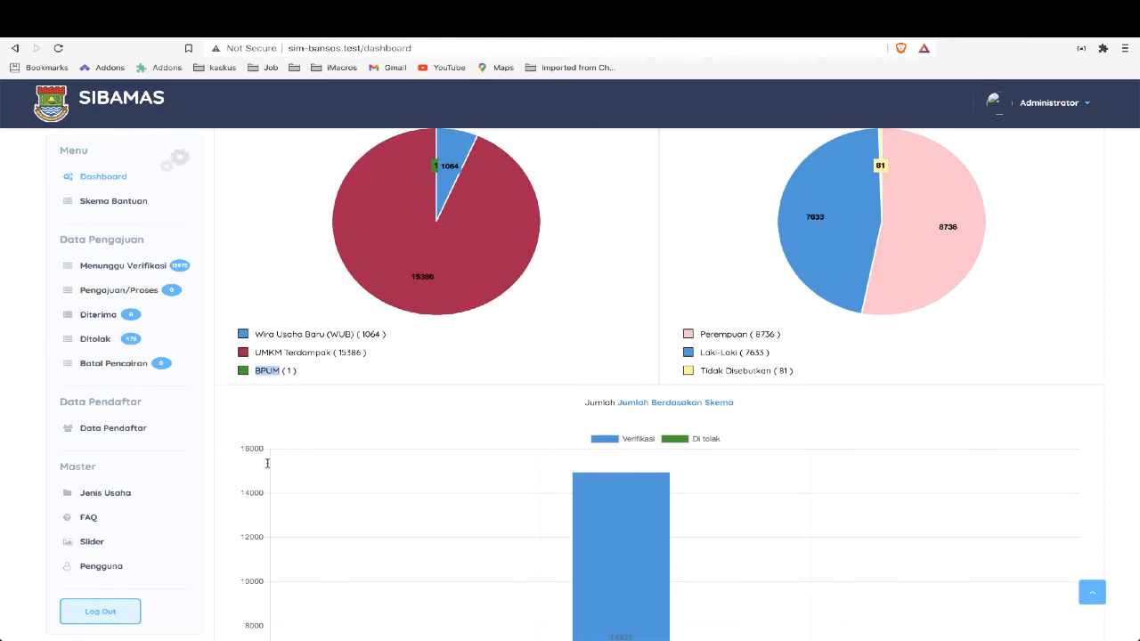
scroll(267, 463, down, 2)
scroll(267, 466, up, 7)
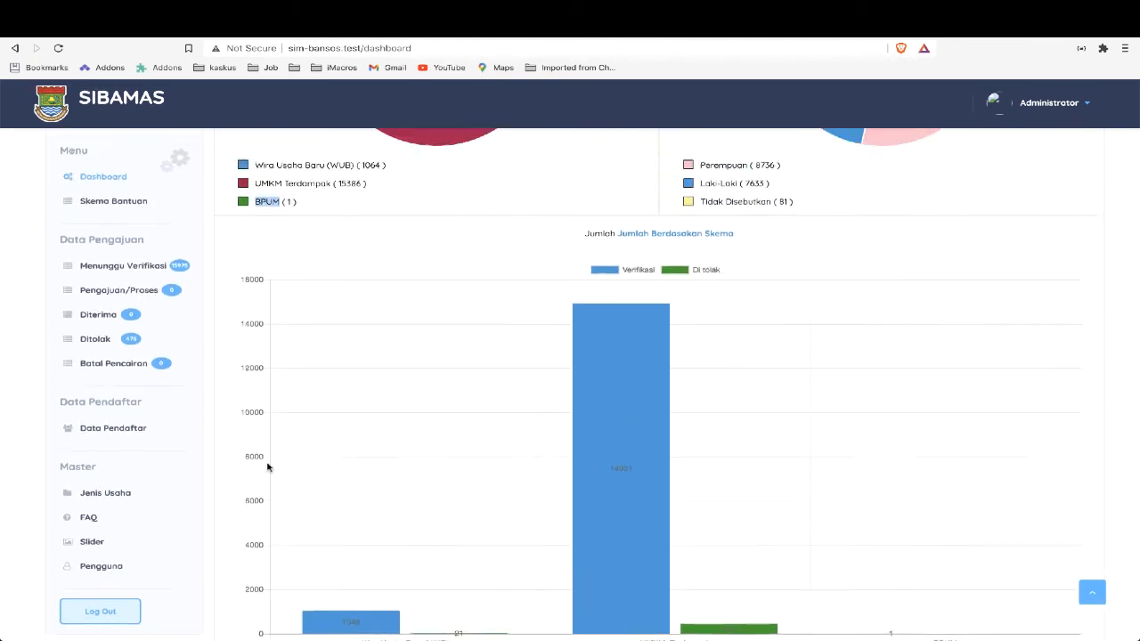
Open the admin list of applications with the status Menunggu Verifikasi
scroll(267, 467, up, 1)
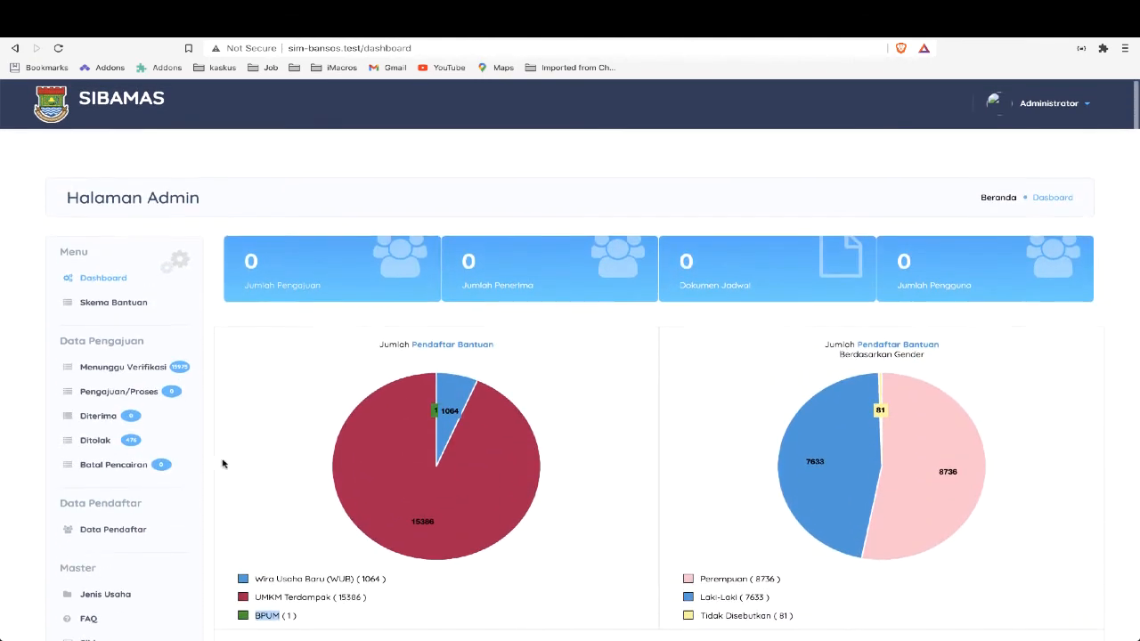
click(139, 369)
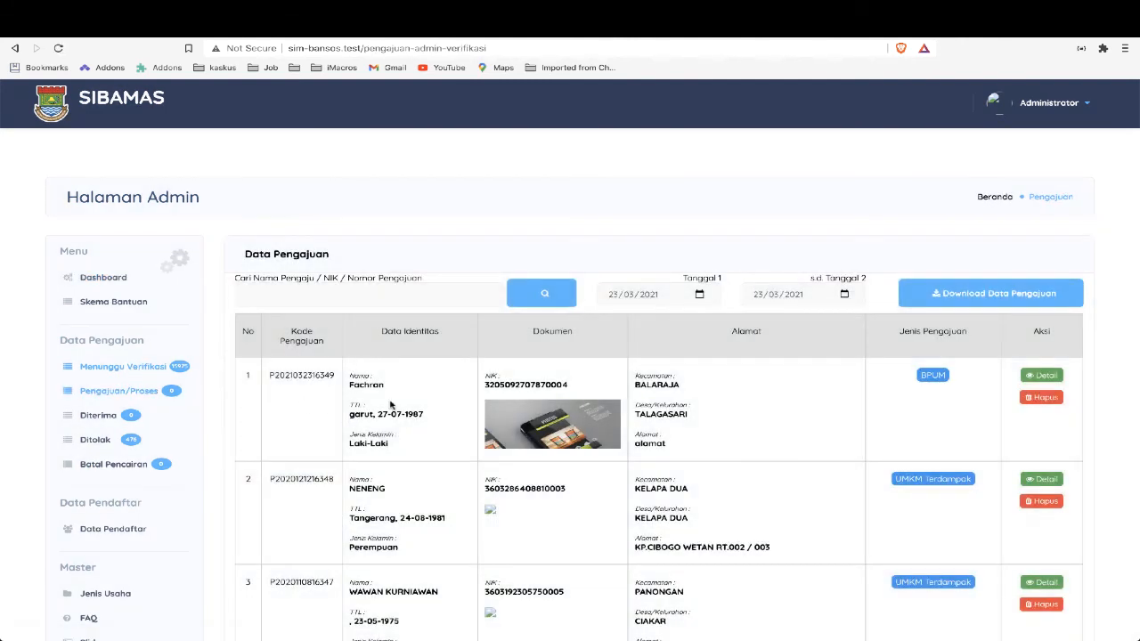
Open the BPUM application at the head of the waiting list and examine its personal, application and requirement data
double_click(293, 375)
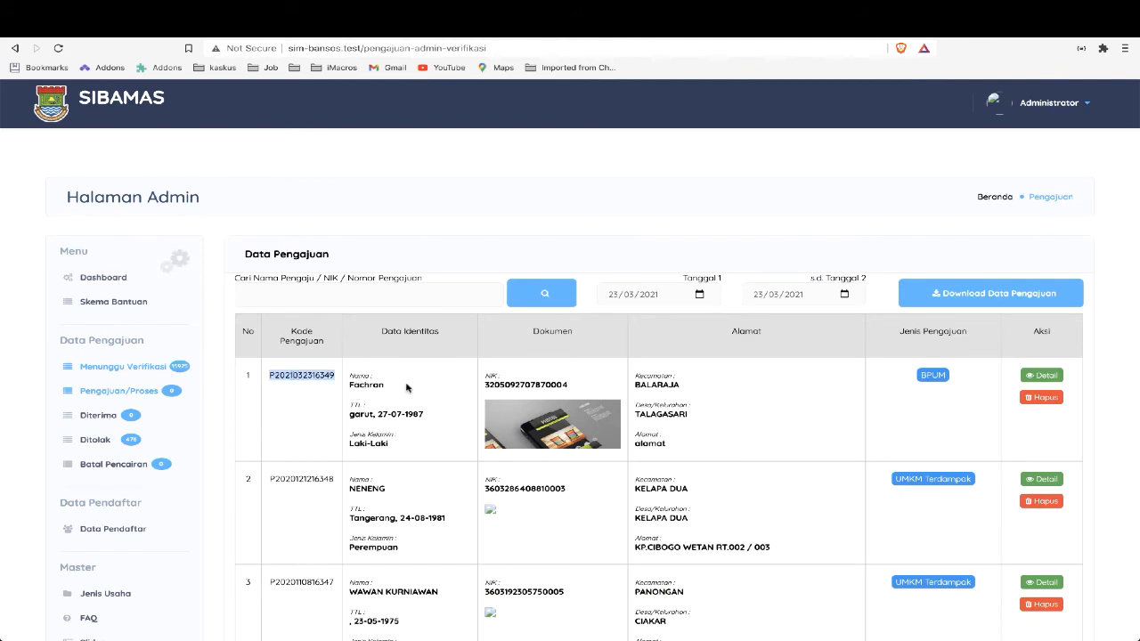
click(933, 375)
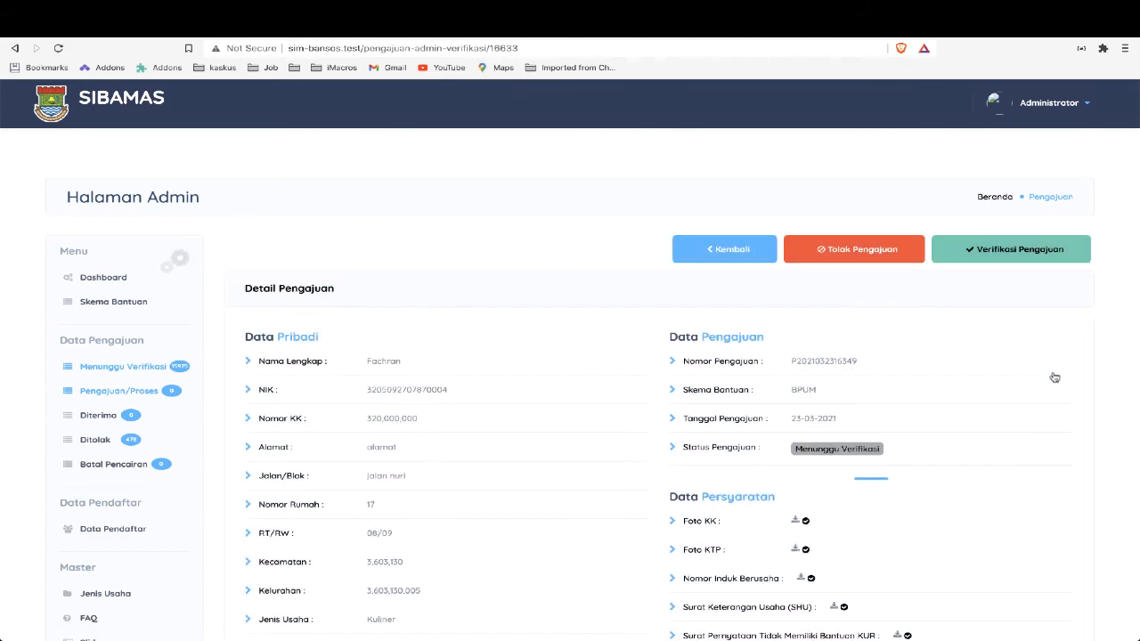
scroll(954, 424, down, 1)
scroll(954, 424, down, 1)
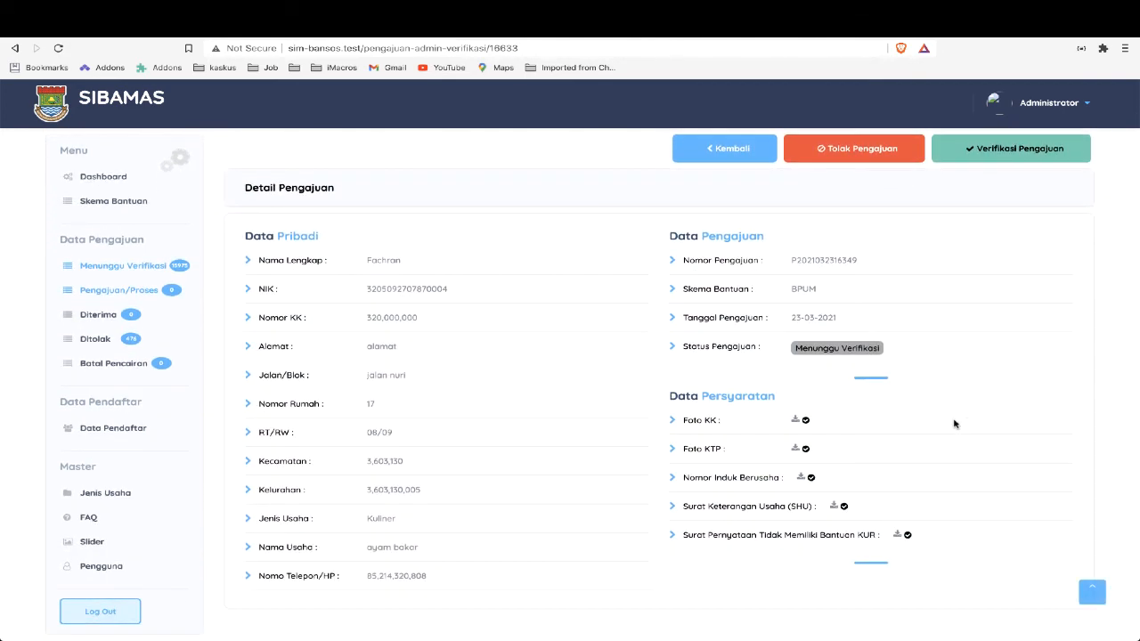
scroll(954, 424, down, 1)
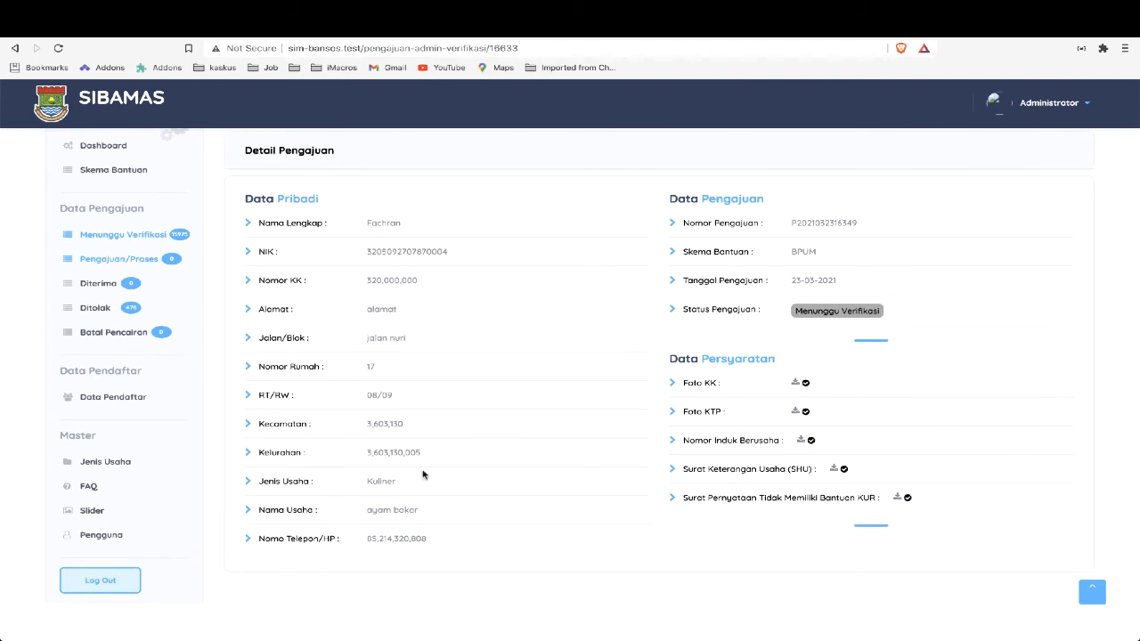
scroll(780, 224, up, 1)
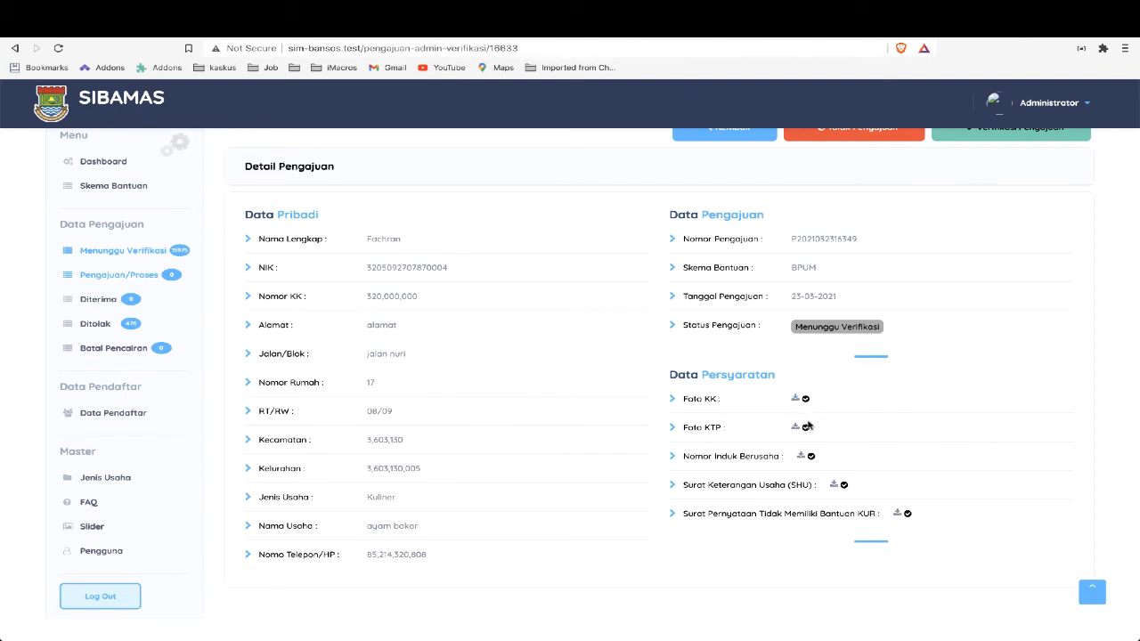
View the uploaded Foto KK document of the application and close it
click(798, 404)
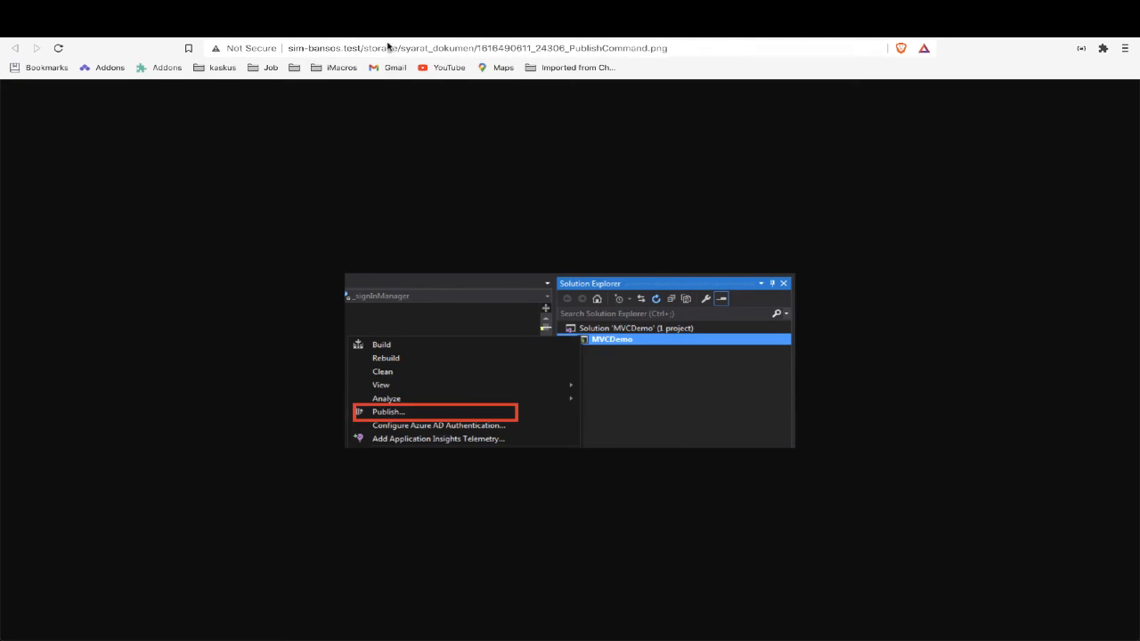
key(super+w)
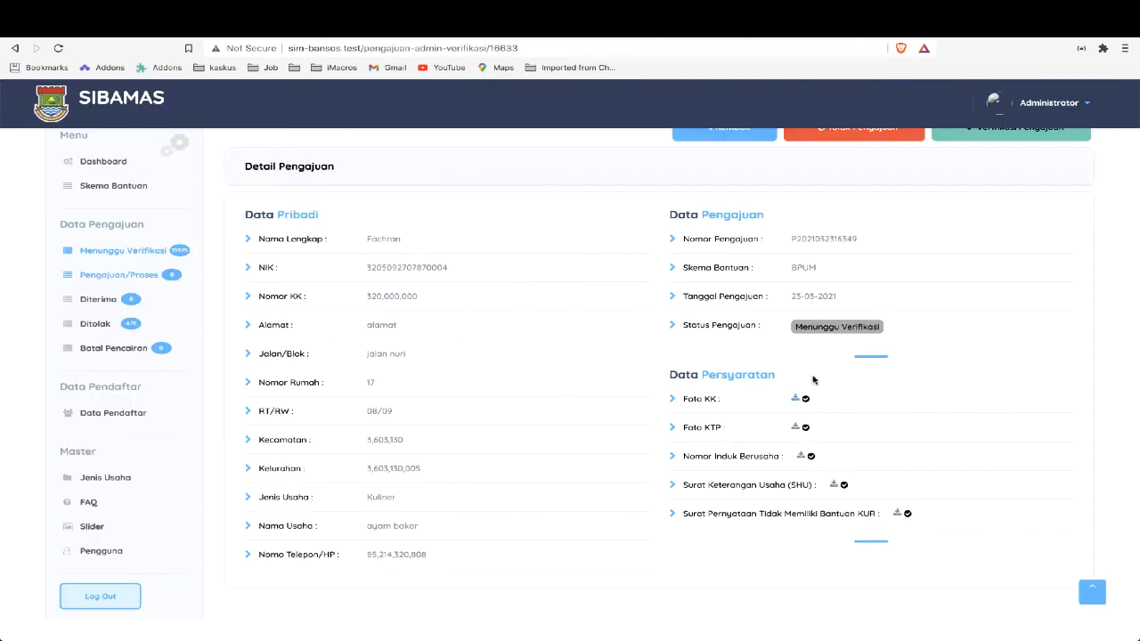
Examine the form for rejecting the application with a reason, and close it without saving
scroll(935, 267, up, 1)
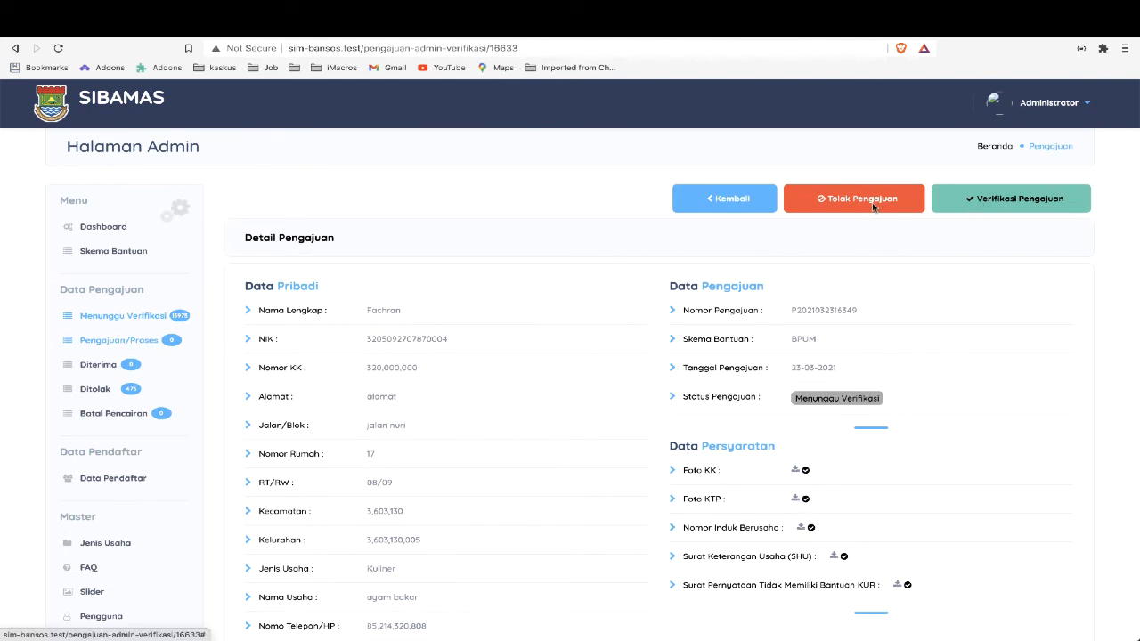
click(845, 201)
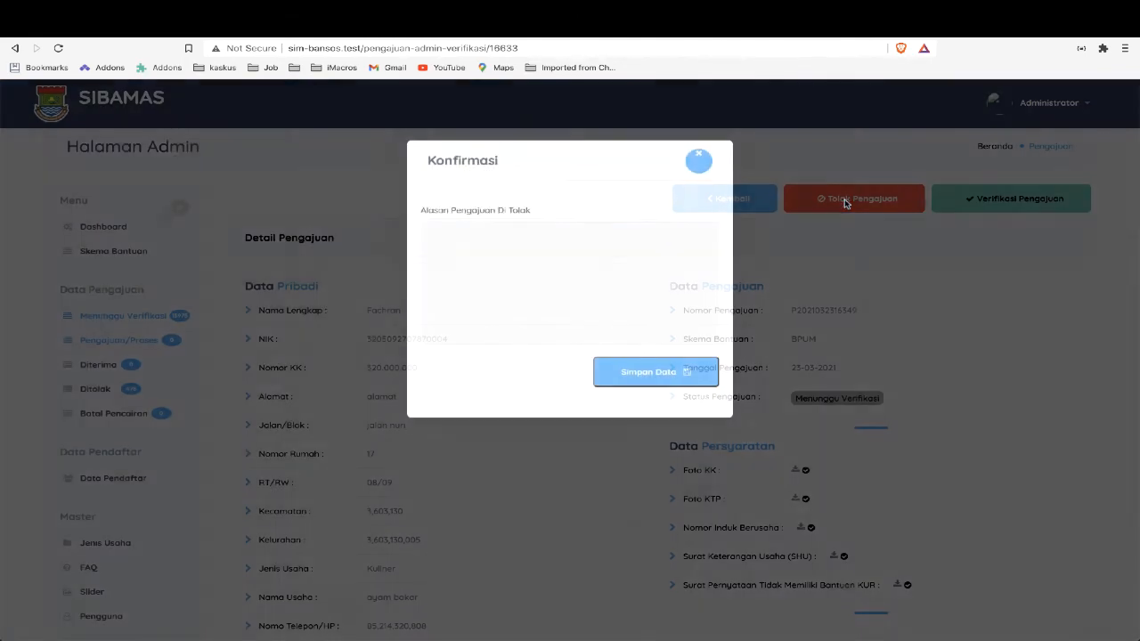
click(698, 160)
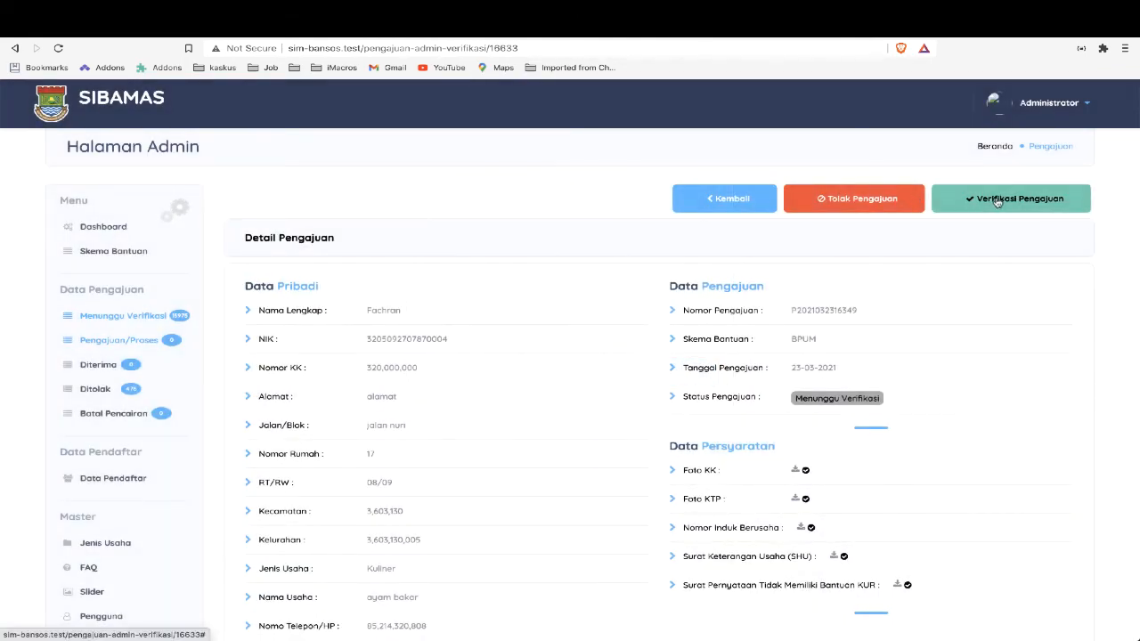
Verify the application with the account number, the account holder's name and the bank BNI, and review its Rekening Pencairan data
click(997, 202)
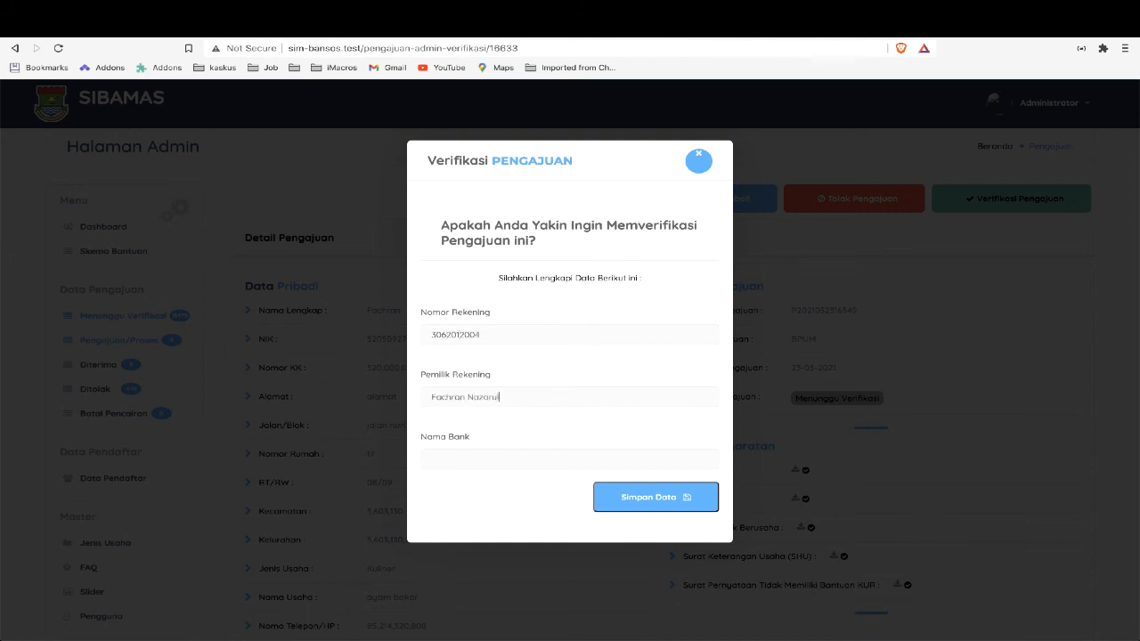
click(651, 504)
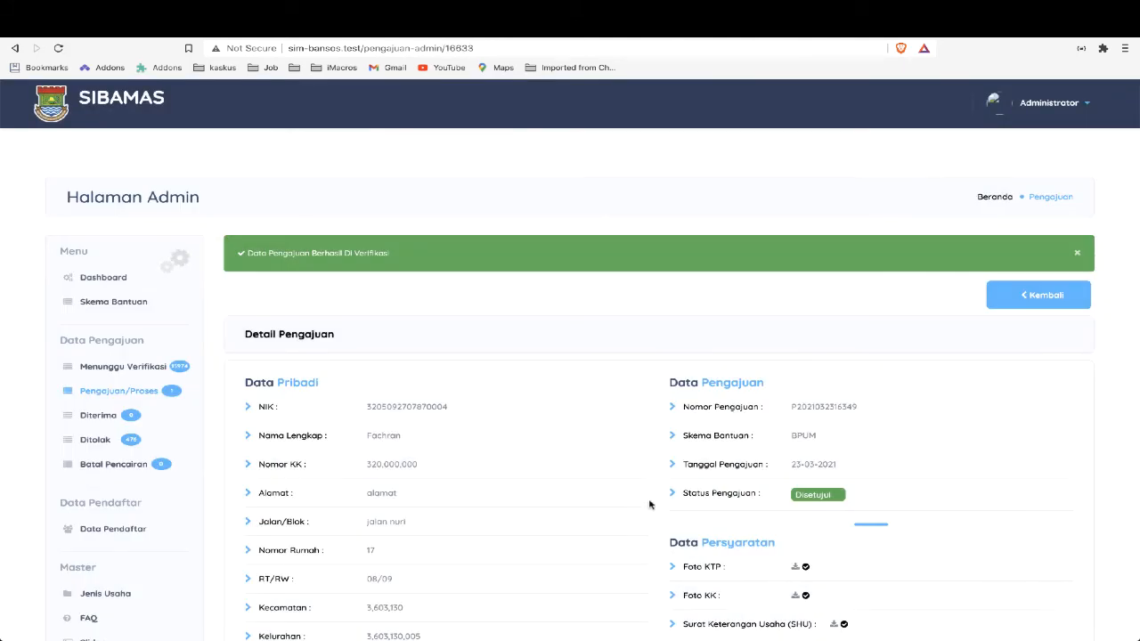
scroll(653, 419, down, 1)
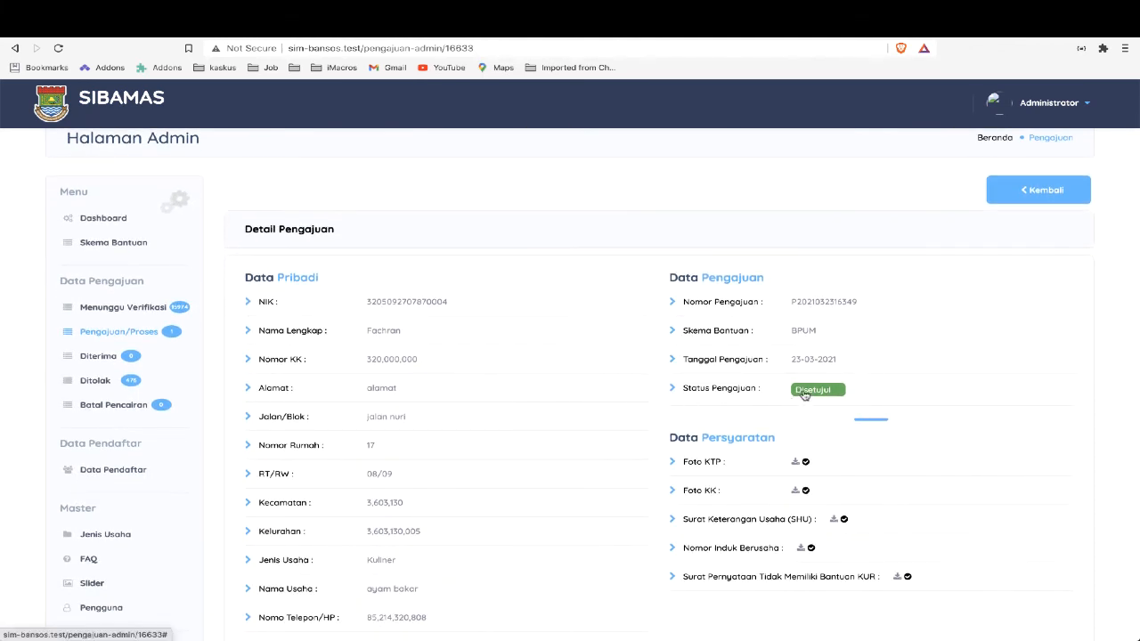
scroll(801, 401, down, 3)
scroll(805, 394, down, 1)
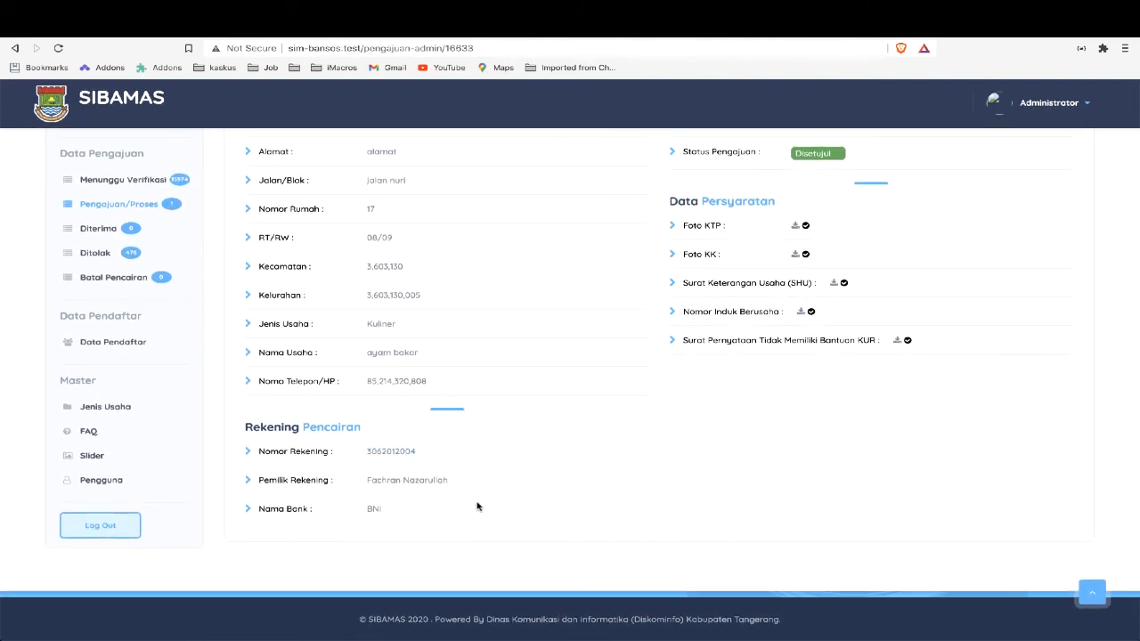
scroll(633, 444, up, 2)
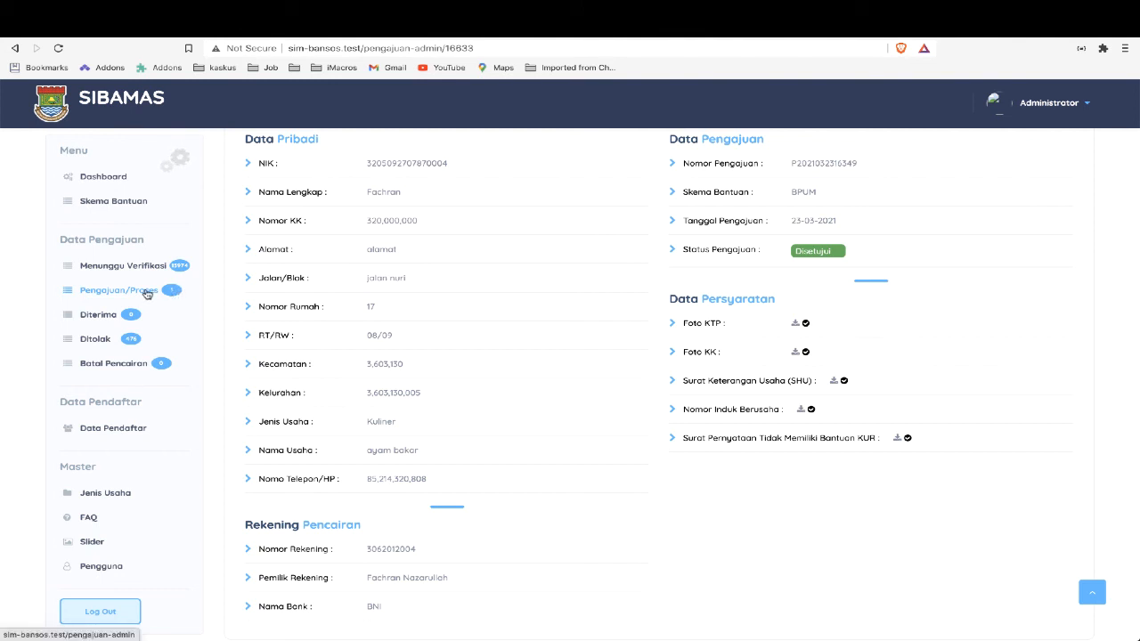
Examine the Pengajuan/Proses list and return to the verified application's detail page
click(147, 293)
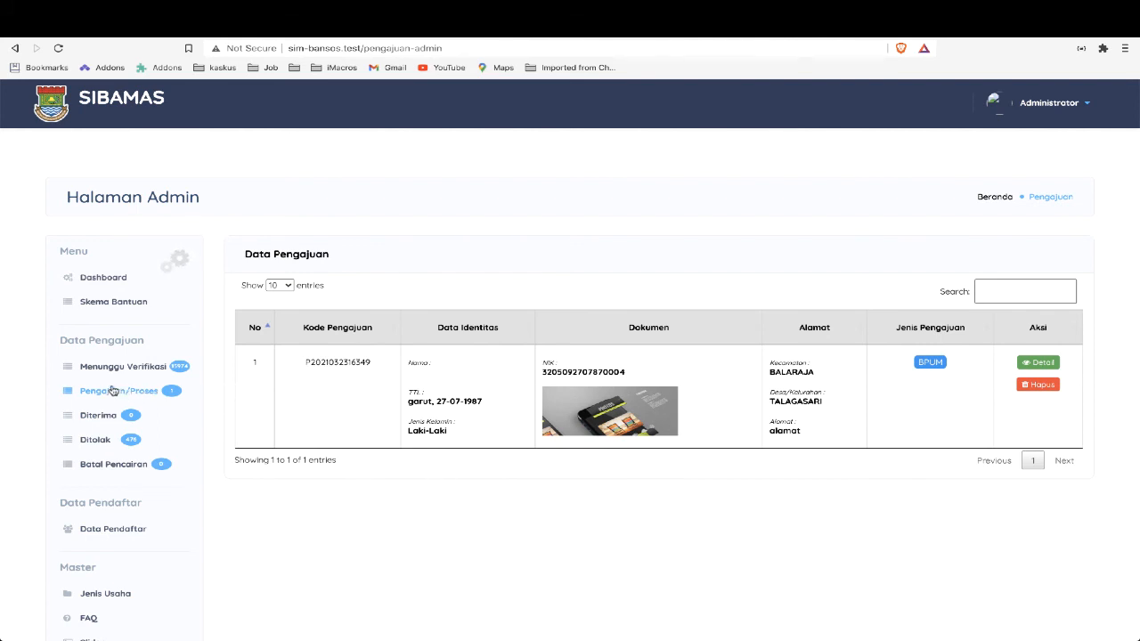
click(14, 50)
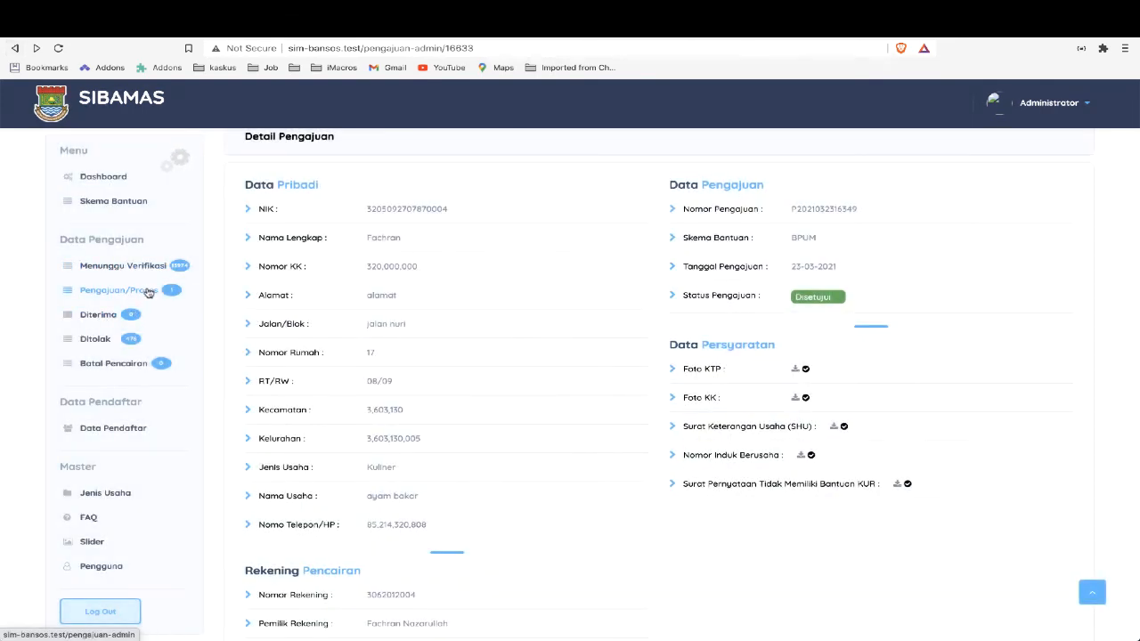
scroll(133, 293, down, 1)
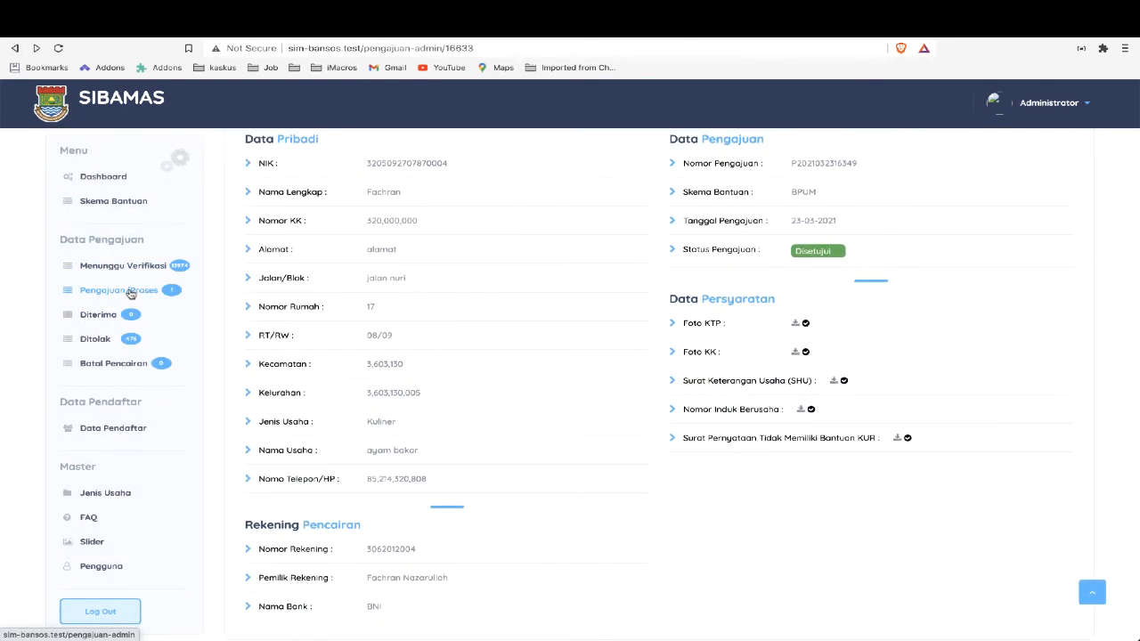
scroll(532, 361, up, 3)
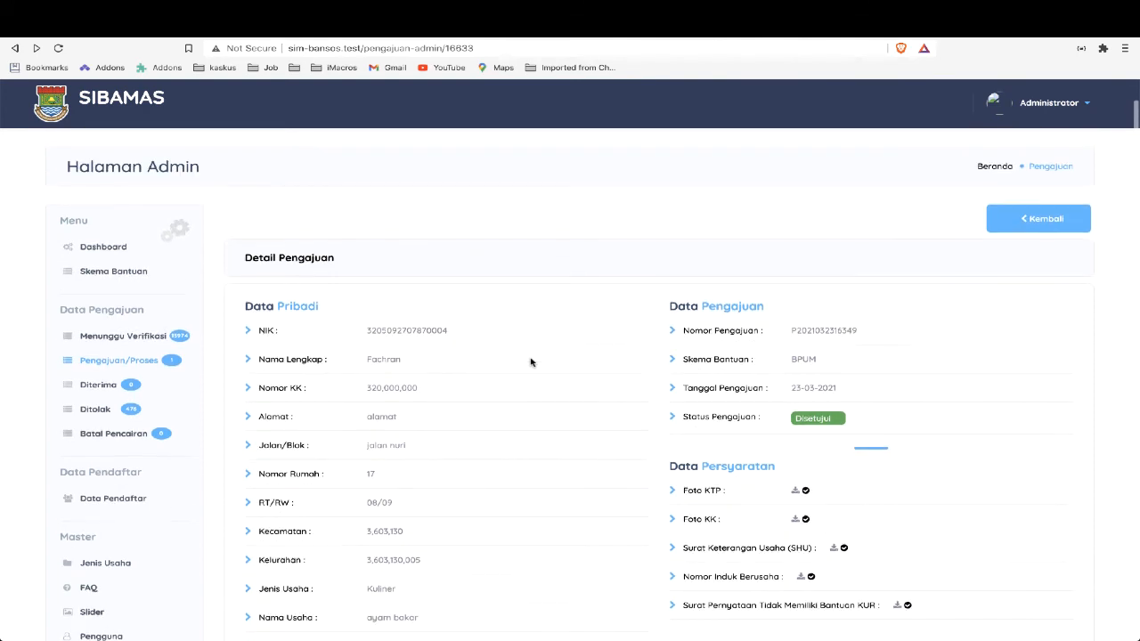
click(1035, 225)
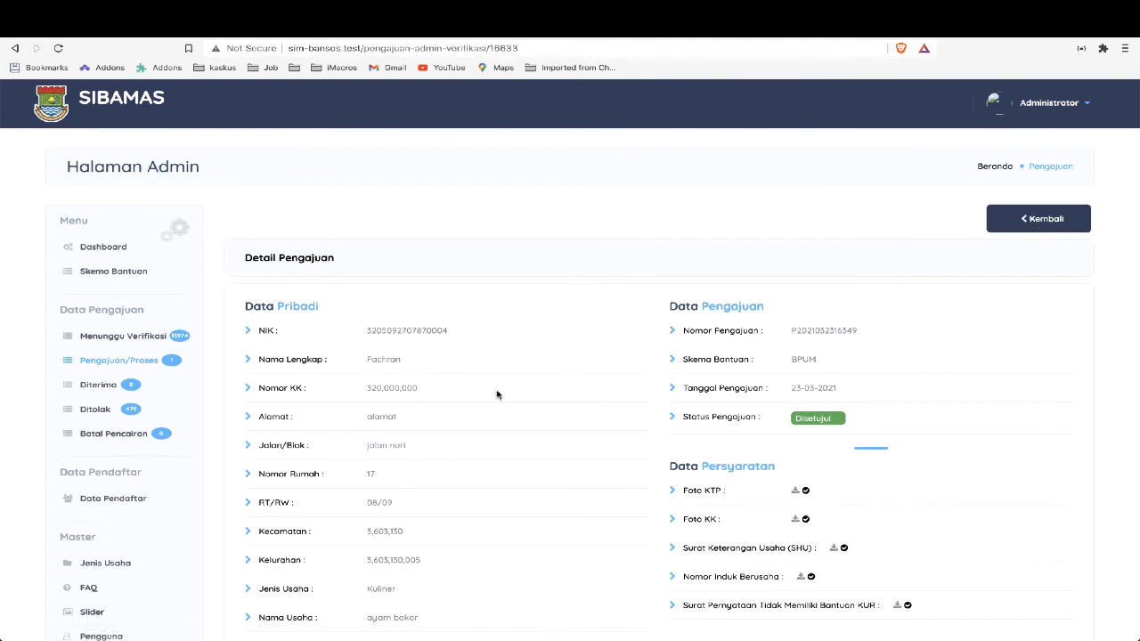
Open the Jenis Usaha master list and look through its business types
scroll(178, 543, down, 5)
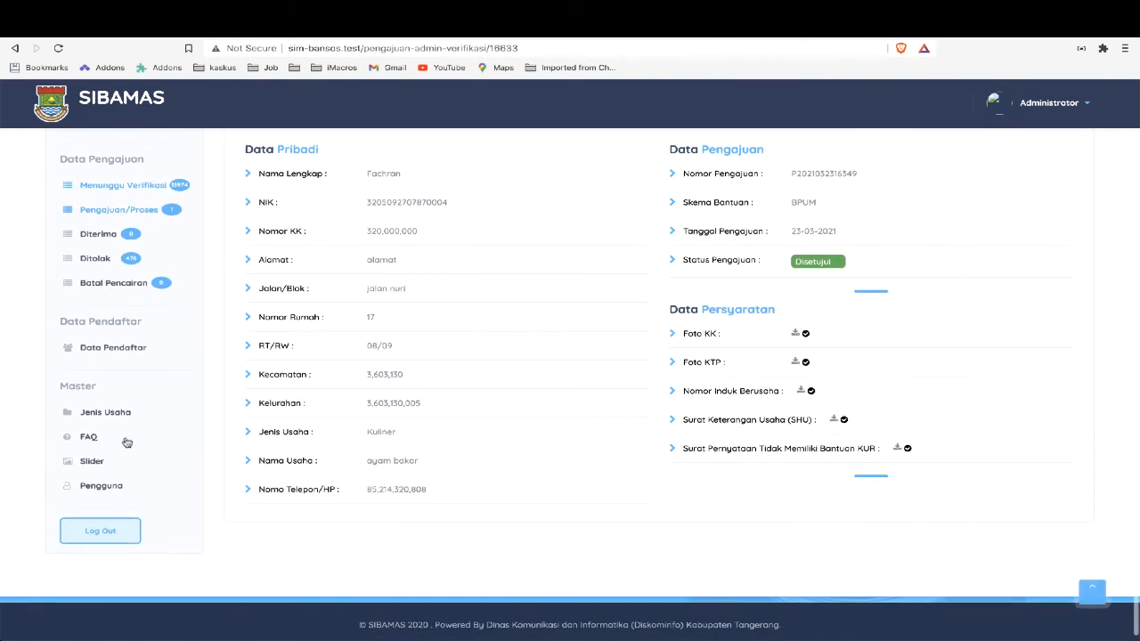
click(98, 412)
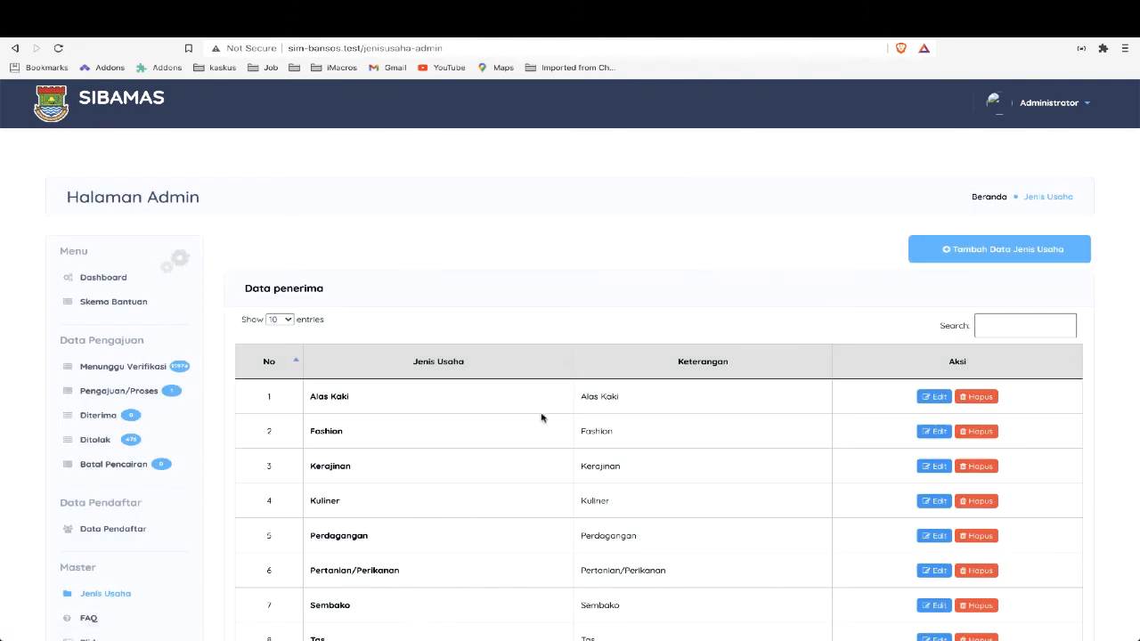
scroll(541, 417, down, 2)
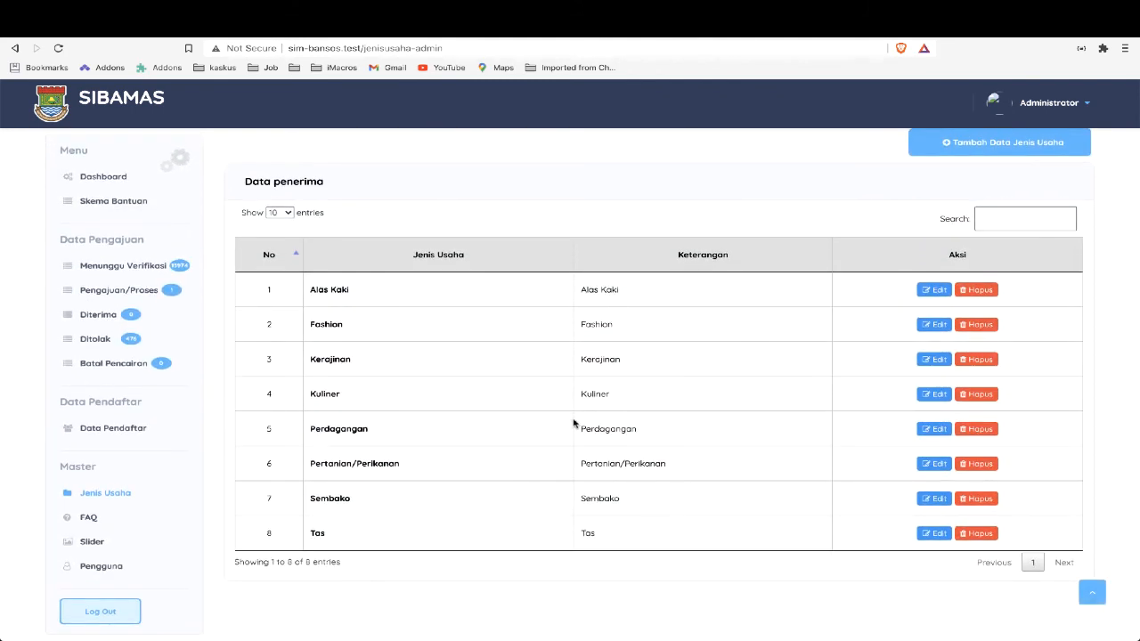
Switch to the requirements PDF in WPS Office, examine its Jenis Usaha mind map, and return to the Jenis Usaha list in the browser
key(super+Tab)
key(super+Tab)
key(super+Tab)
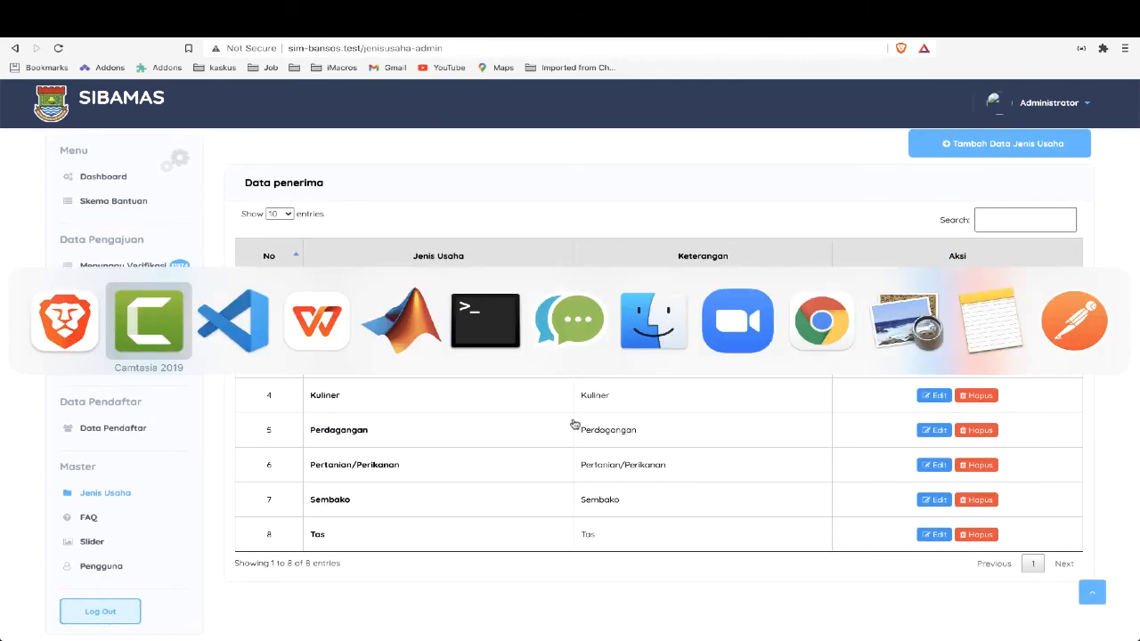
scroll(637, 426, up, 15)
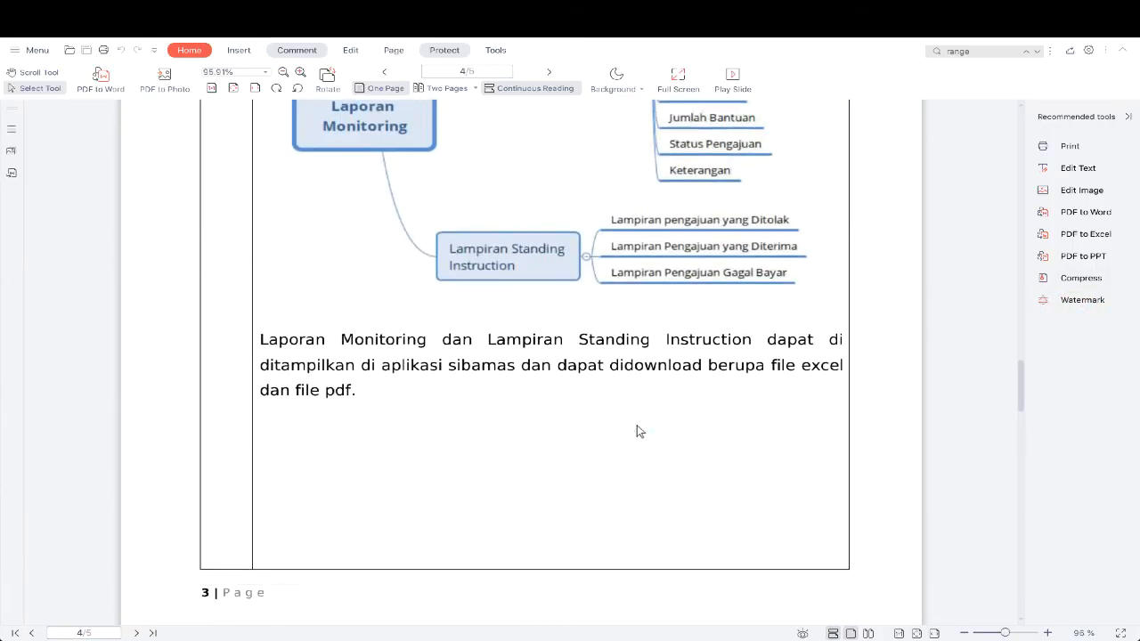
scroll(636, 431, up, 20)
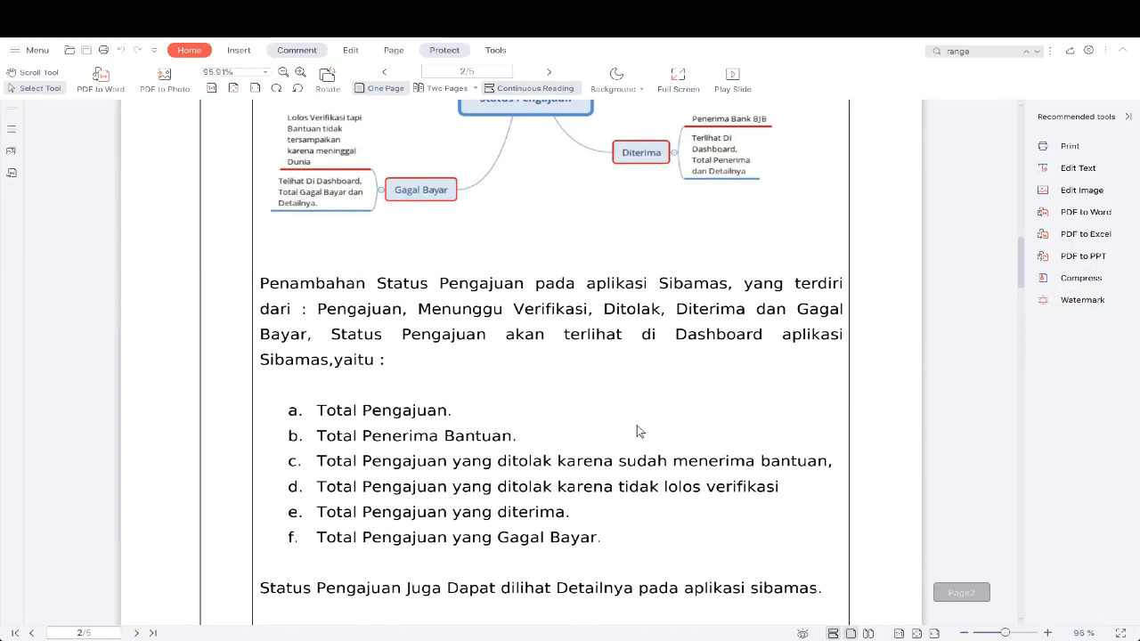
scroll(637, 431, down, 3)
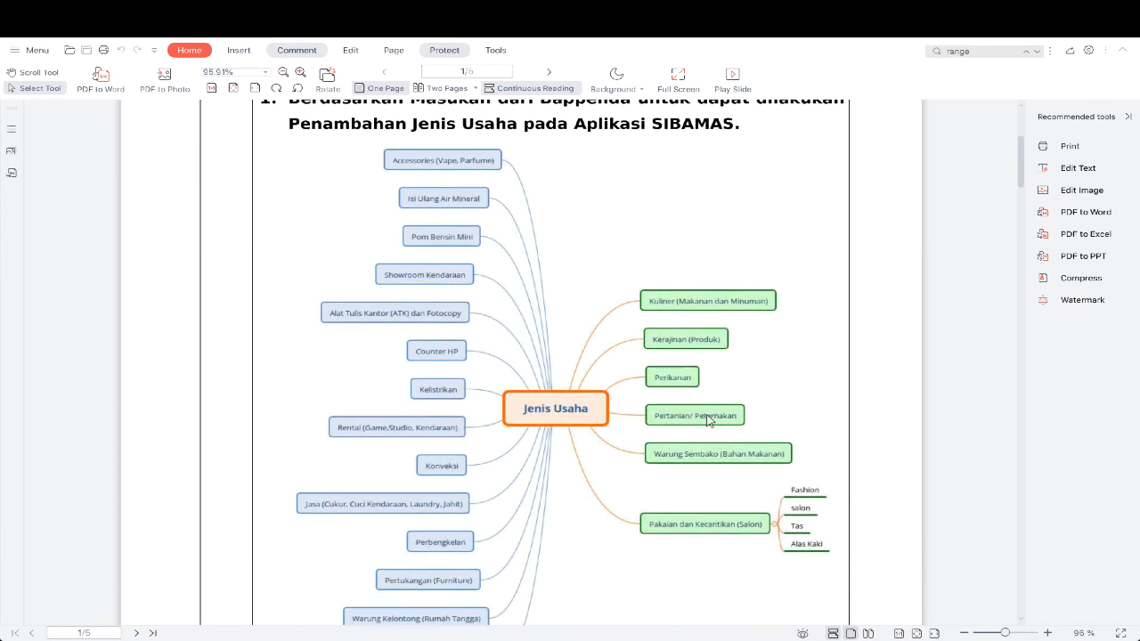
scroll(422, 178, down, 1)
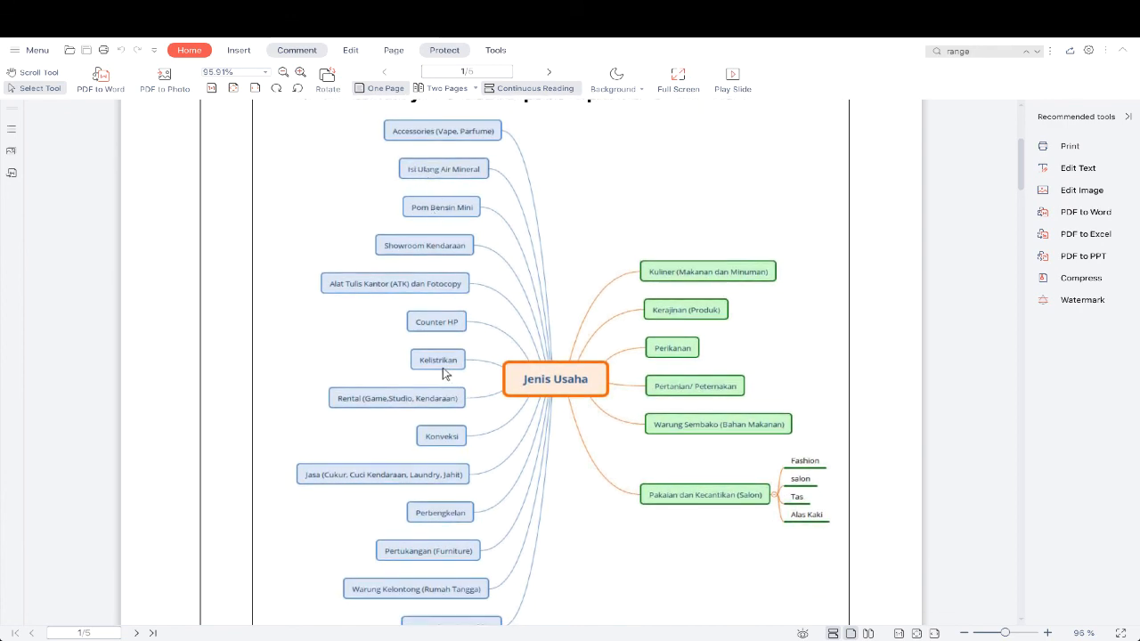
scroll(442, 369, up, 2)
key(super+Tab)
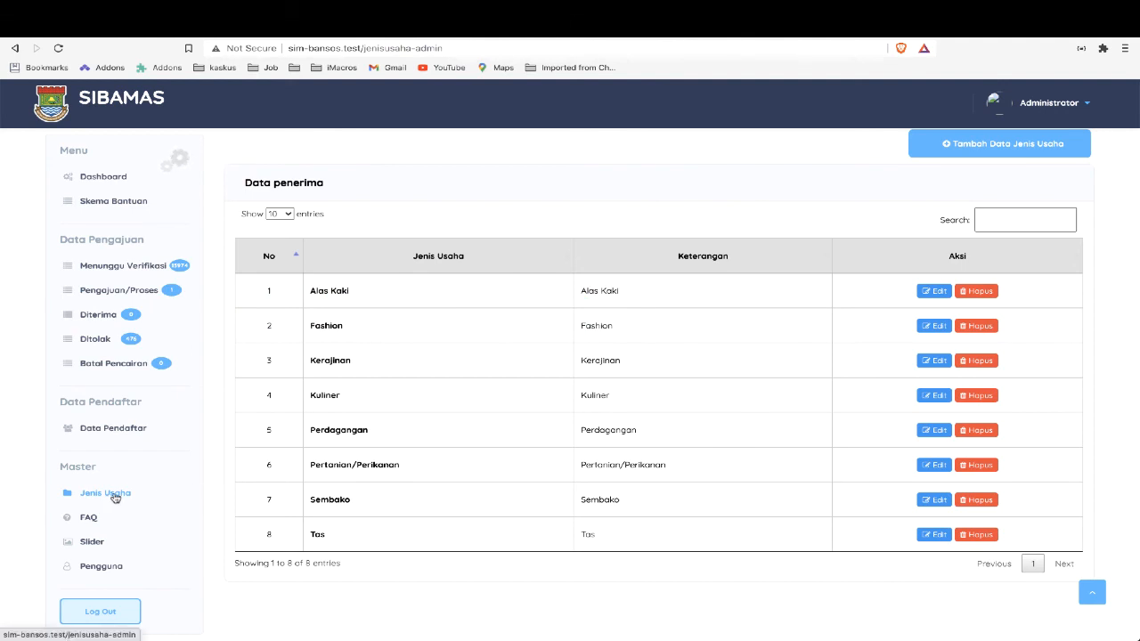
Start a new FAQ entry with the question "Bagaimana Cara Pengajuan Bantuan"
click(89, 518)
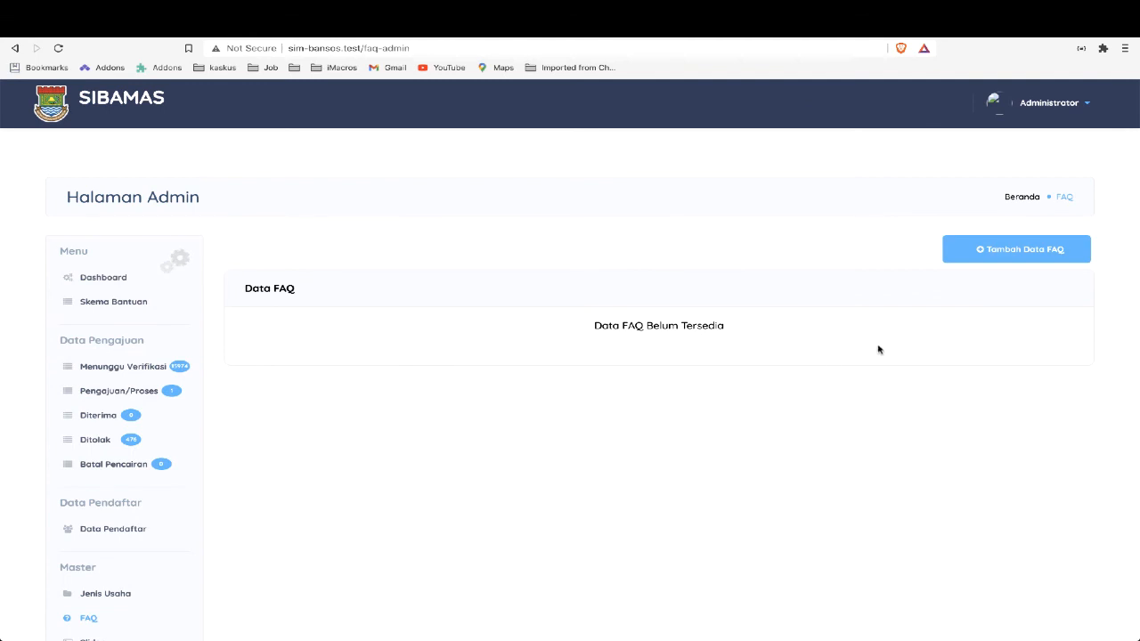
click(1010, 252)
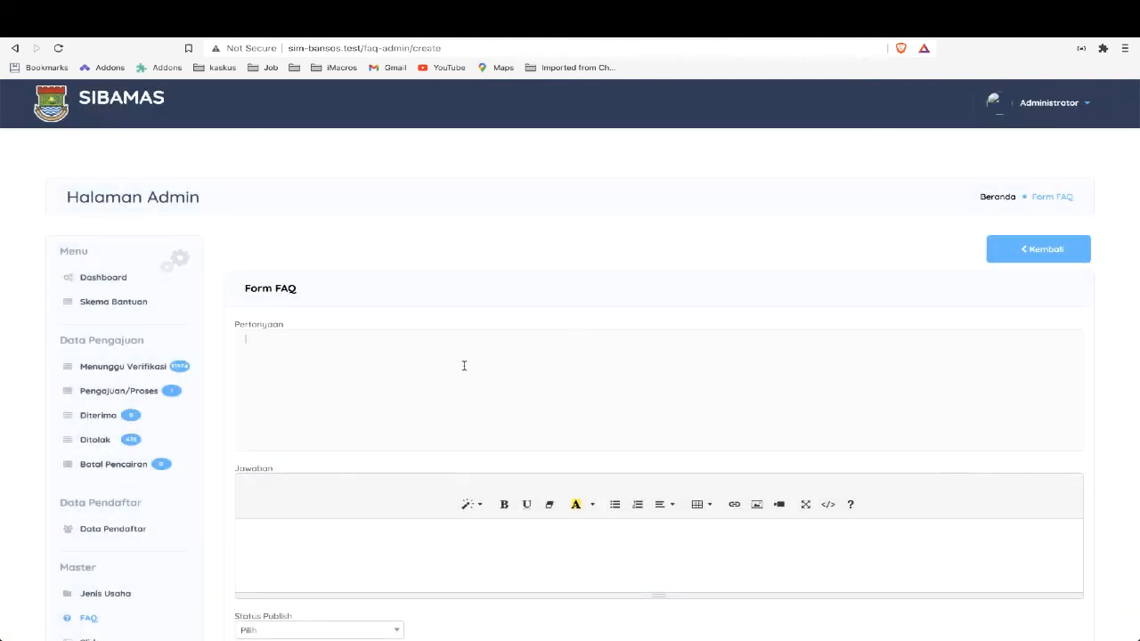
scroll(522, 381, down, 2)
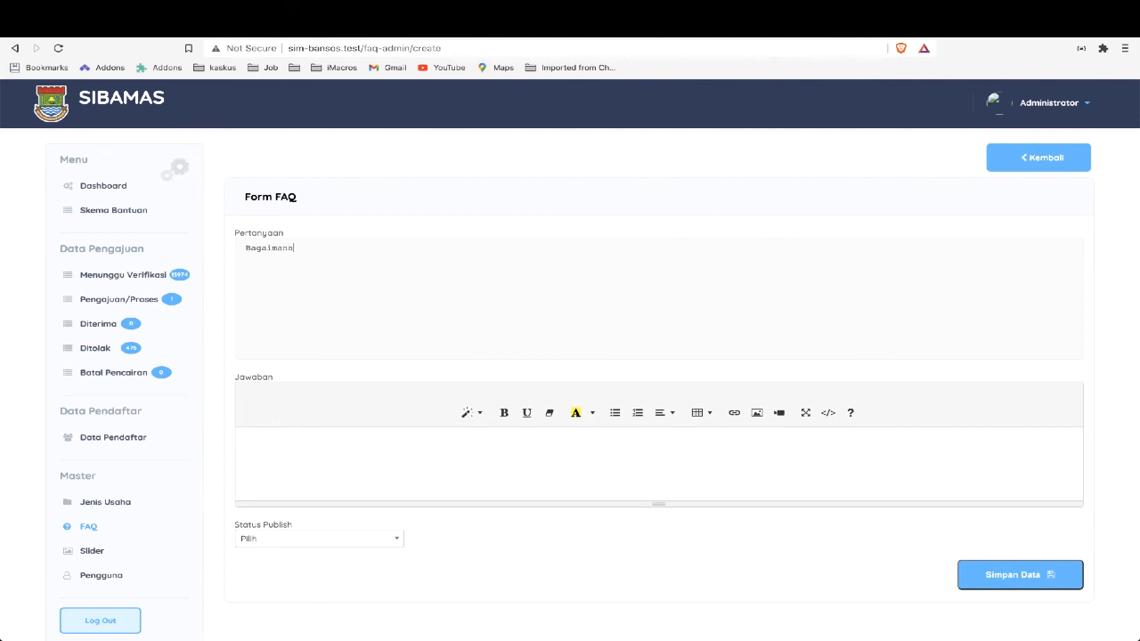
text(cara Pengajuan Bantuan)
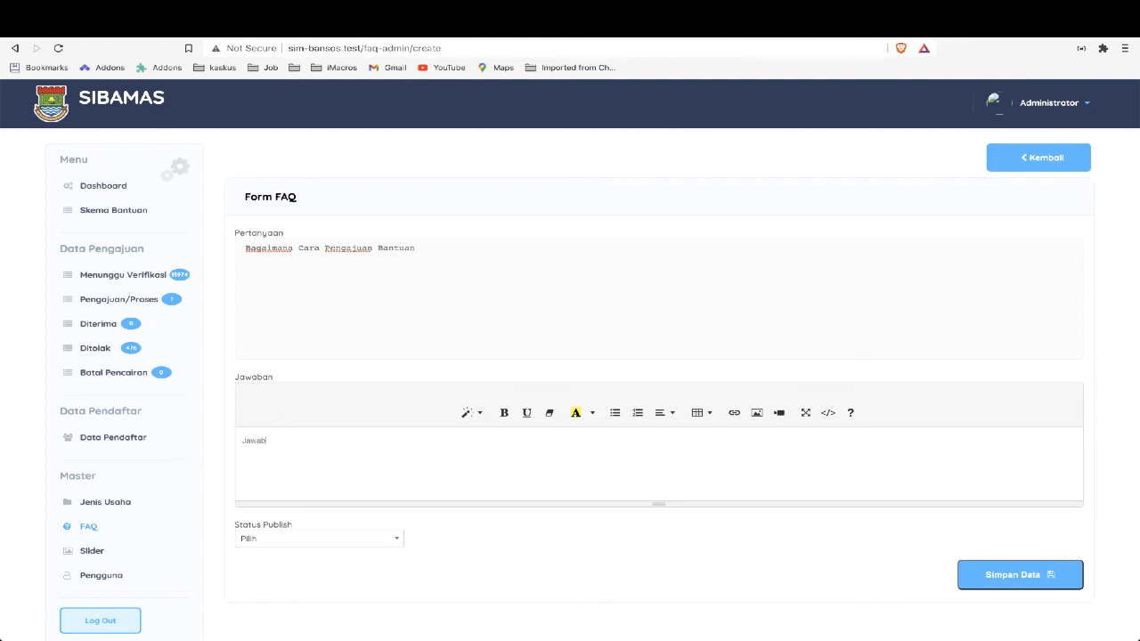
Give the FAQ entry the answer "Jawaban", set its publish status to Publish and save it
click(384, 543)
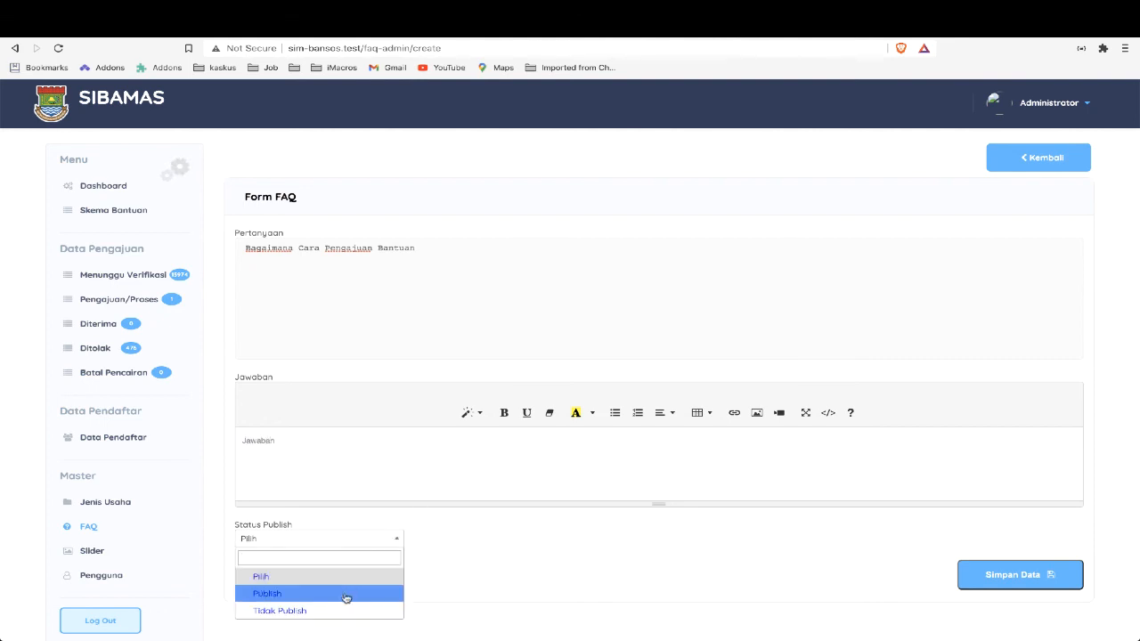
click(347, 596)
click(1004, 577)
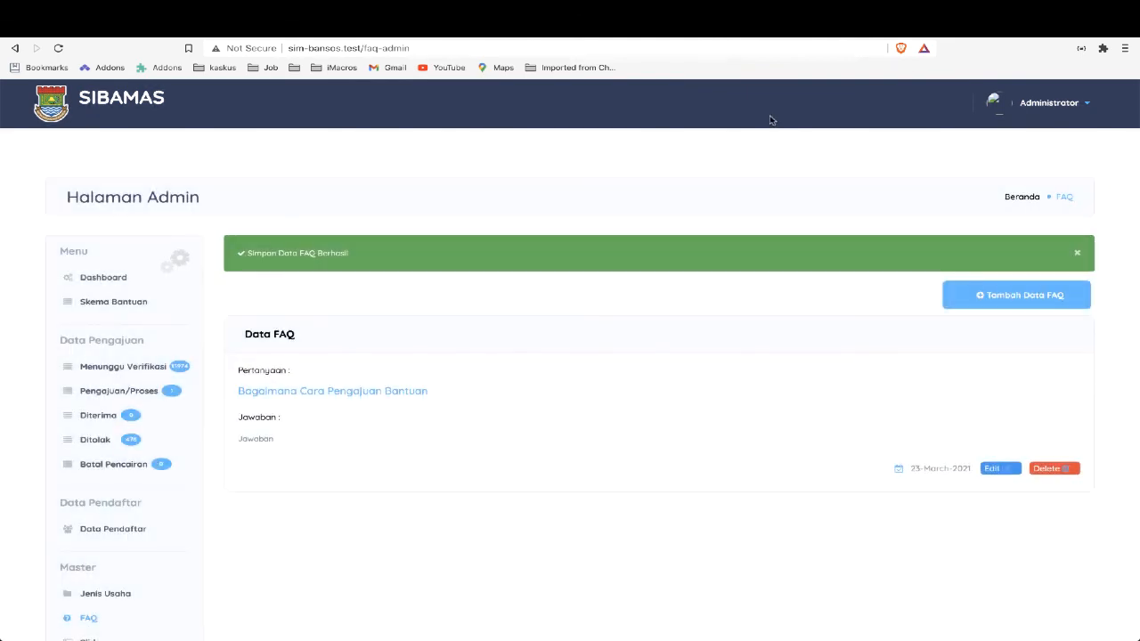
Open the public site sim-bansos.test in a new tab and view the published entry on its FAQ page
key(ctrl+t)
text(sim)
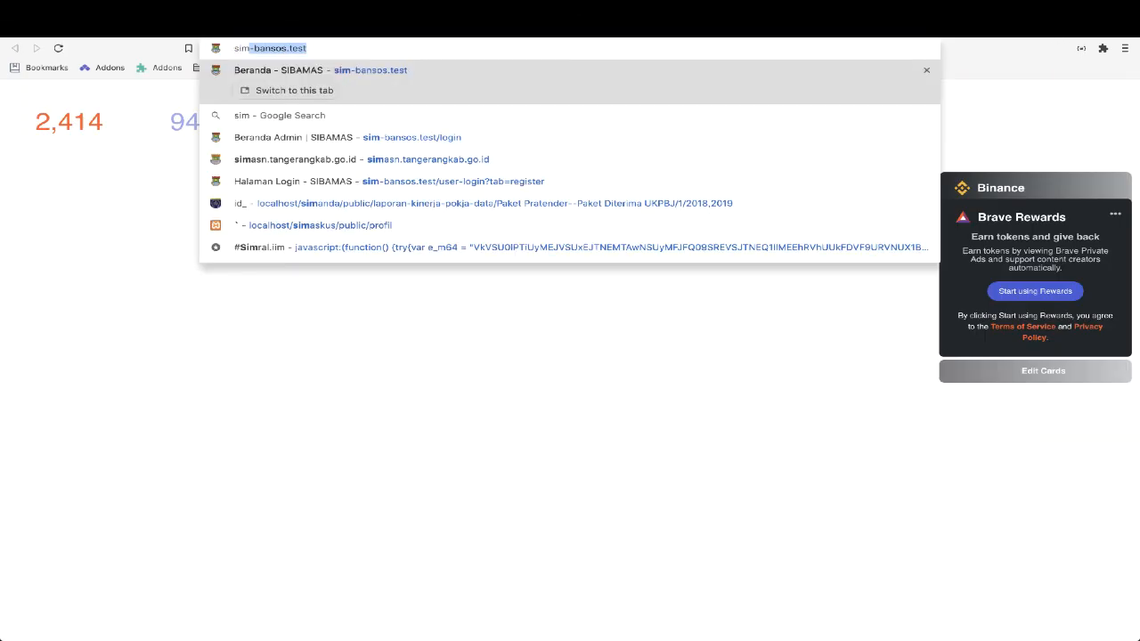
key(Return)
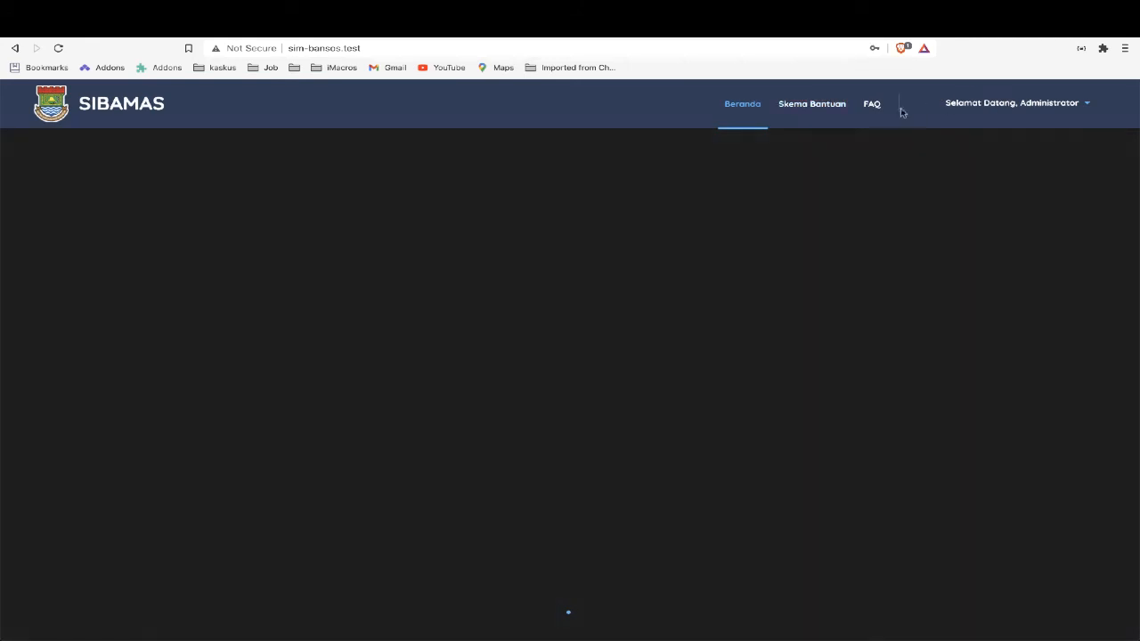
click(871, 106)
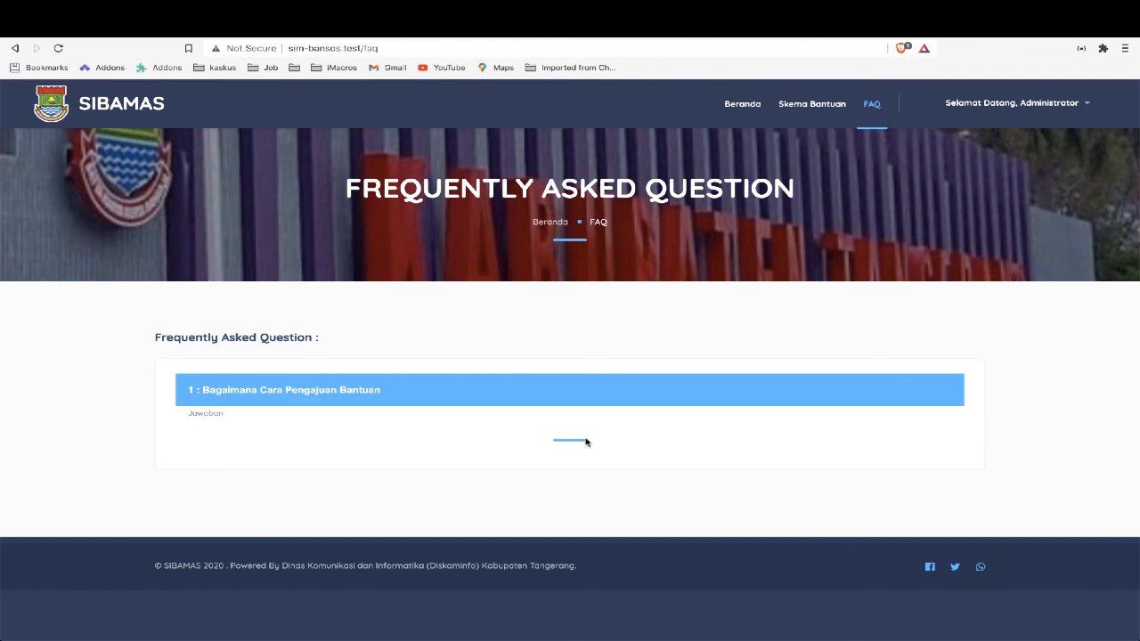
Switch to the requirements document in WPS Office
key(super+Tab)
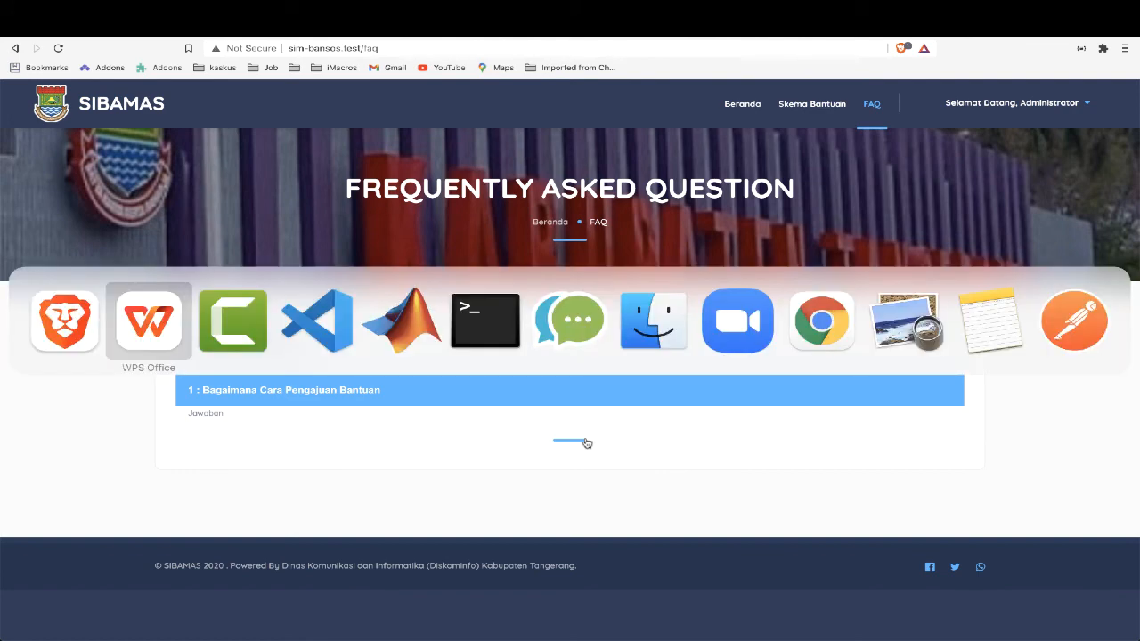